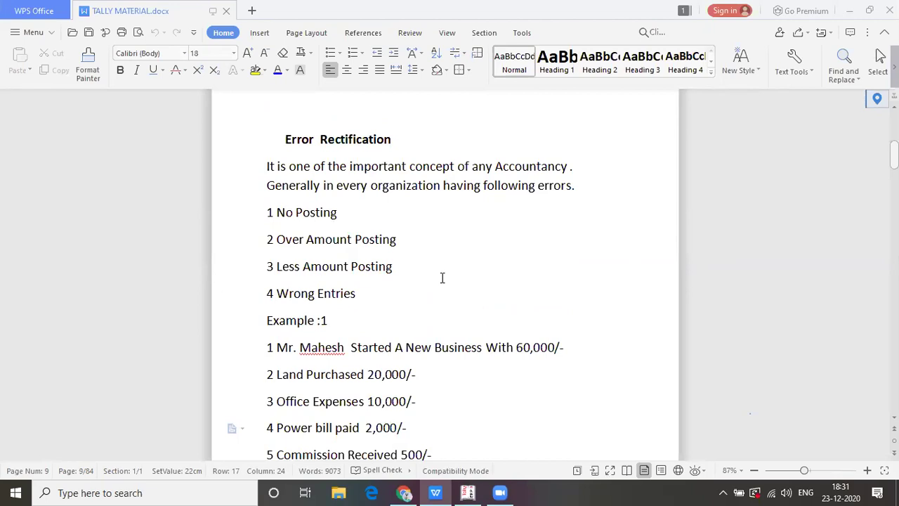
- Read the four error types in the Error Rectification section and highlight "Wrong Entries"
{"action": "key", "text": "Down"}
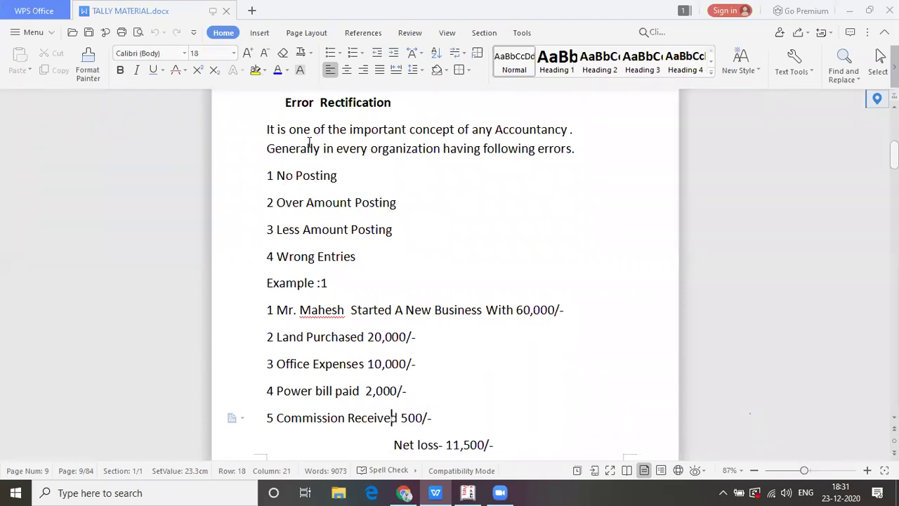
{"action": "left_click", "coordinate": [409, 219]}
{"action": "left_click", "coordinate": [416, 243]}
{"action": "left_click", "coordinate": [367, 254]}
{"action": "left_click_drag", "start_coordinate": [275, 255], "coordinate": [364, 258]}
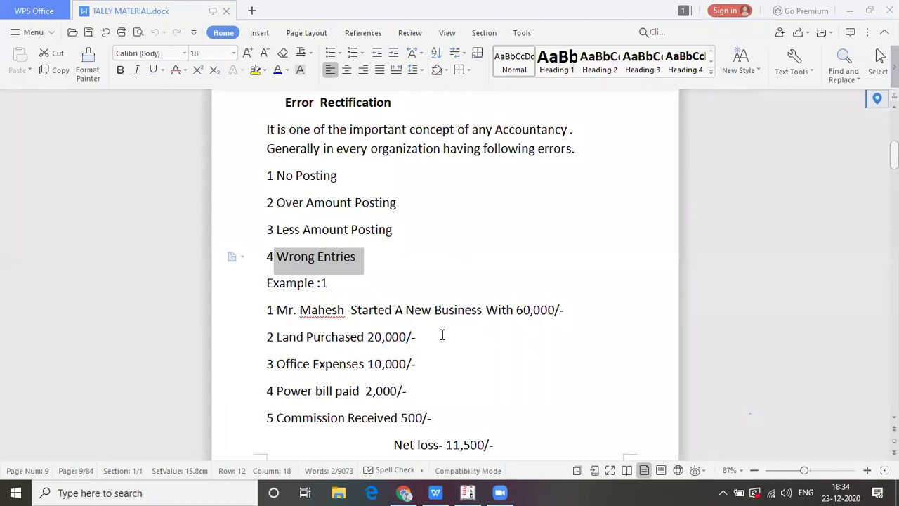
- Switch to Tally.ERP 9 and load the second of the two companies matching the business owner's name in Example 1
{"action": "key", "text": "alt+Tab"}
{"action": "key", "text": "alt+Tab"}
{"action": "key", "text": "alt+Tab"}
{"action": "key", "text": "alt+Tab"}
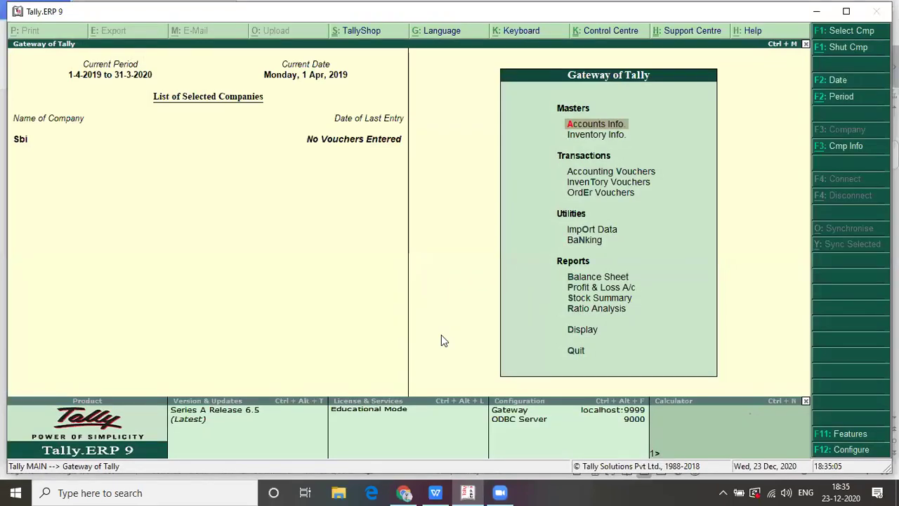
{"action": "key", "text": "alt+F3"}
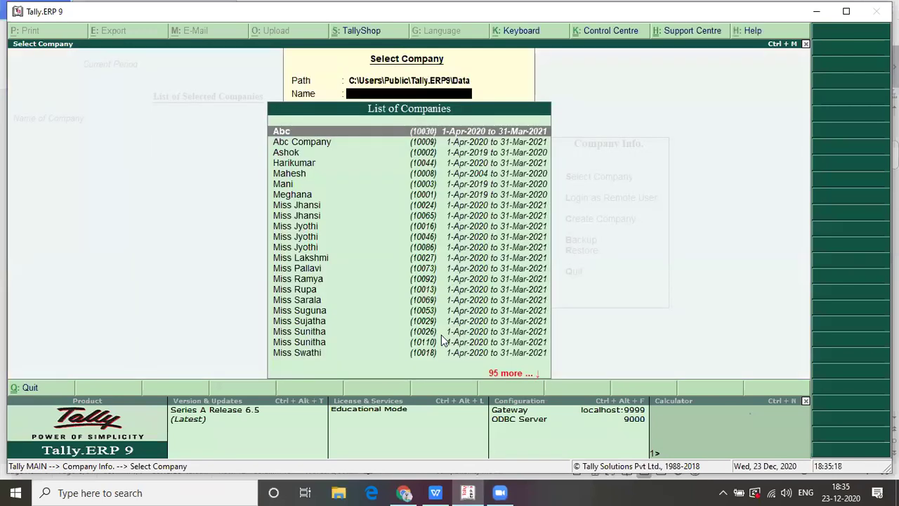
{"action": "type", "text": "Mr Ma"}
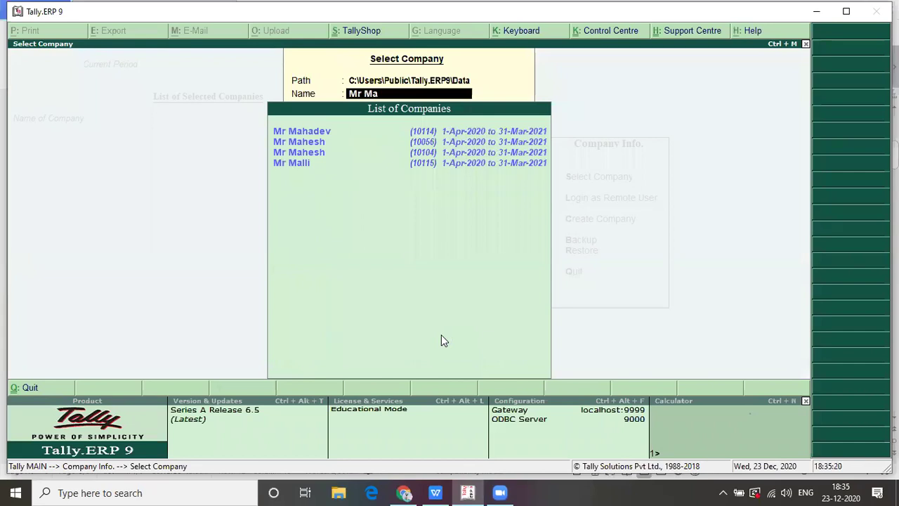
{"action": "type", "text": "hesh"}
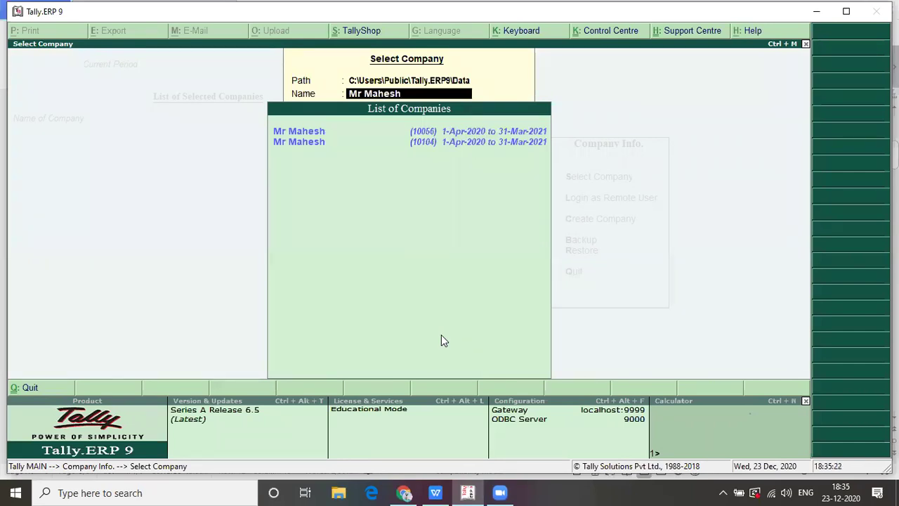
{"action": "key", "text": "Down"}
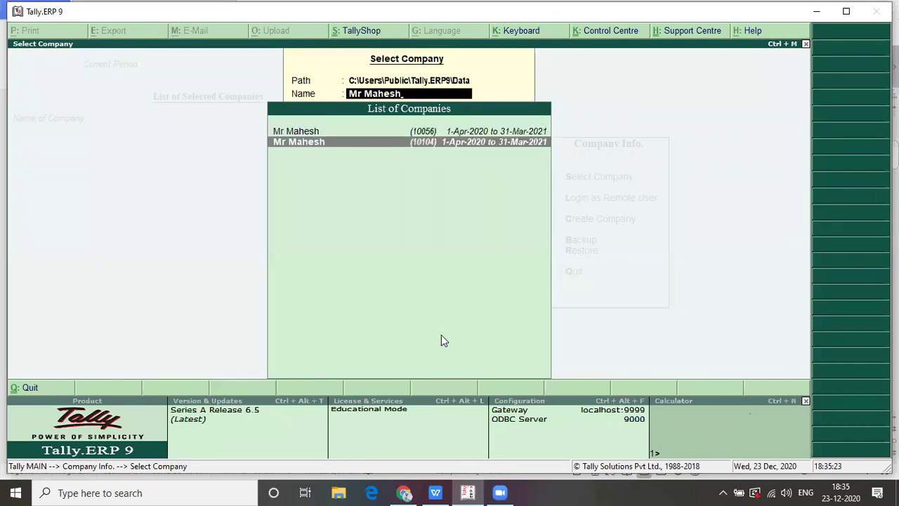
{"action": "key", "text": "Return"}
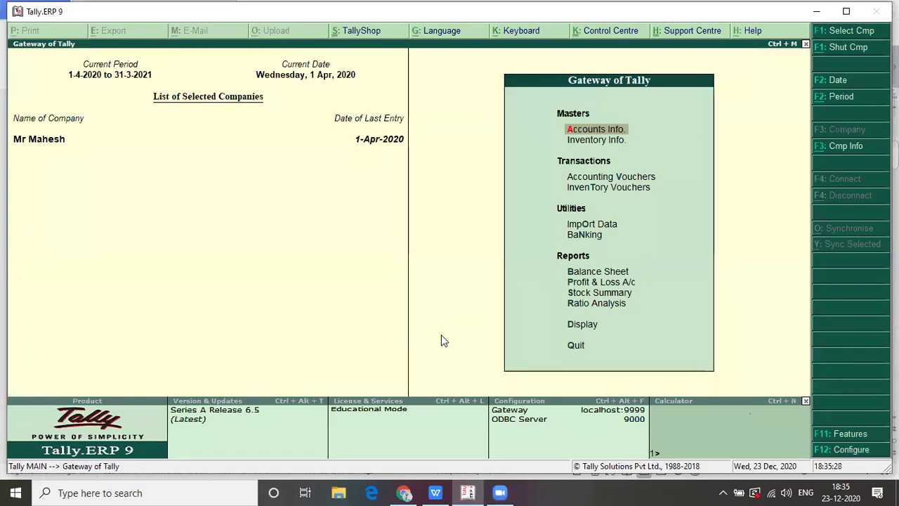
{"action": "key", "text": "Down"}
{"action": "key", "text": "Down"}
{"action": "key", "text": "Down"}
{"action": "key", "text": "Down"}
{"action": "key", "text": "Down"}
{"action": "key", "text": "Down"}
{"action": "key", "text": "Down"}
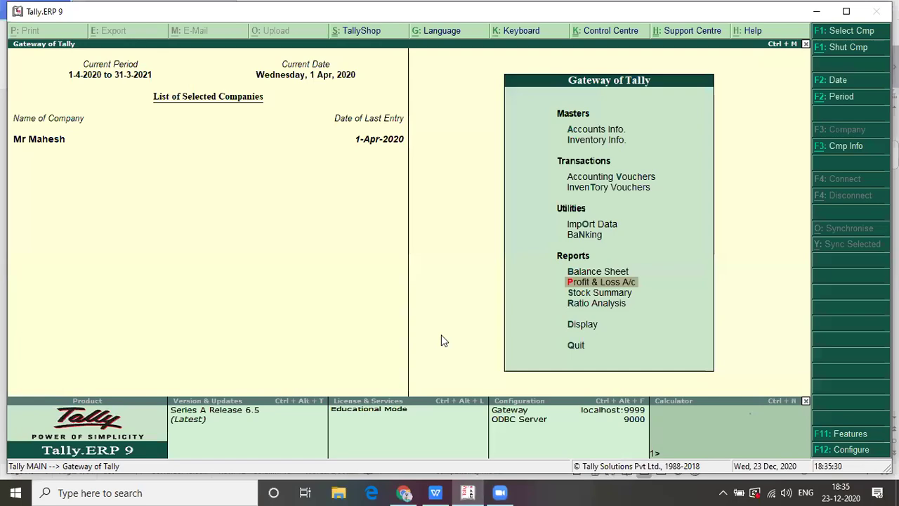
- Switch to the TALLY MATERIAL.docx document and review the Example 1 transactions down to the commission entry
{"action": "key", "text": "alt+Tab"}
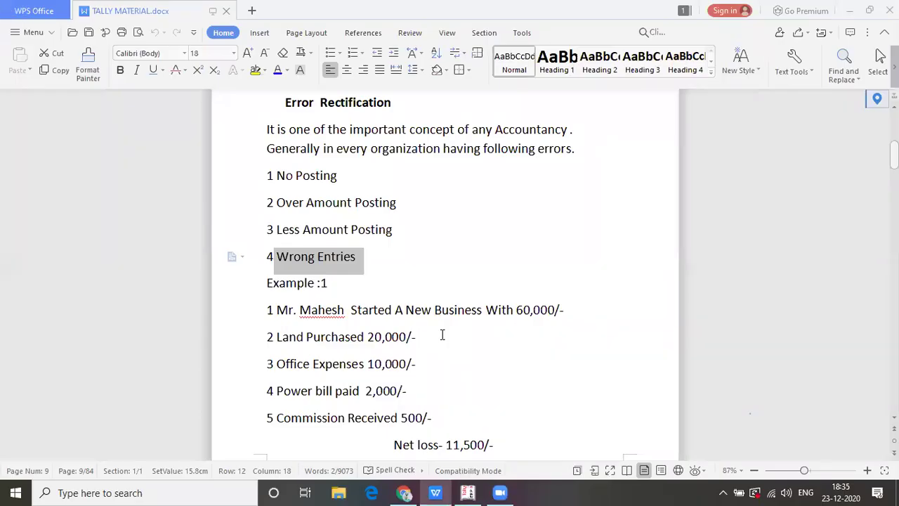
{"action": "key", "text": "Down"}
{"action": "key", "text": "Down"}
{"action": "key", "text": "Down"}
{"action": "key", "text": "Down"}
{"action": "key", "text": "Down"}
{"action": "key", "text": "Down"}
{"action": "key", "text": "Down"}
{"action": "key", "text": "Up"}
{"action": "key", "text": "Up"}
{"action": "key", "text": "Up"}
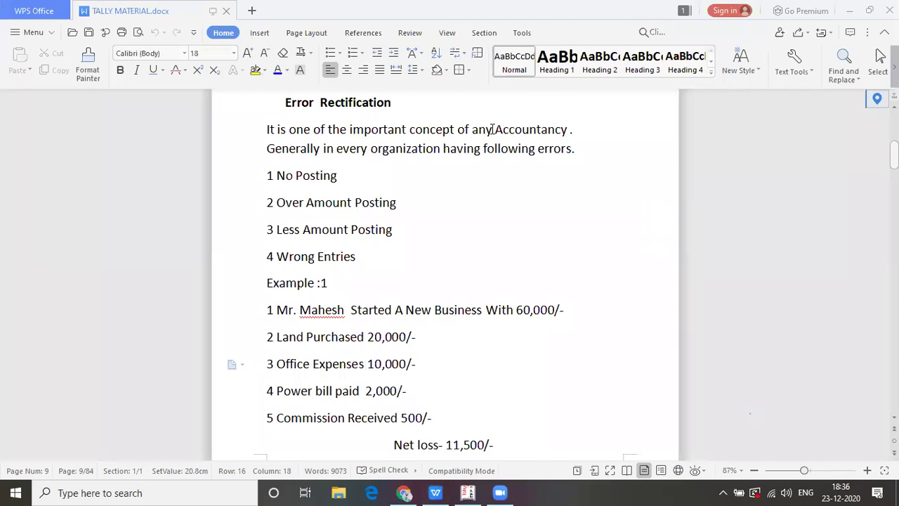
- Return to Tally.ERP 9 and open the company's Day Book
{"action": "key", "text": "alt+Tab"}
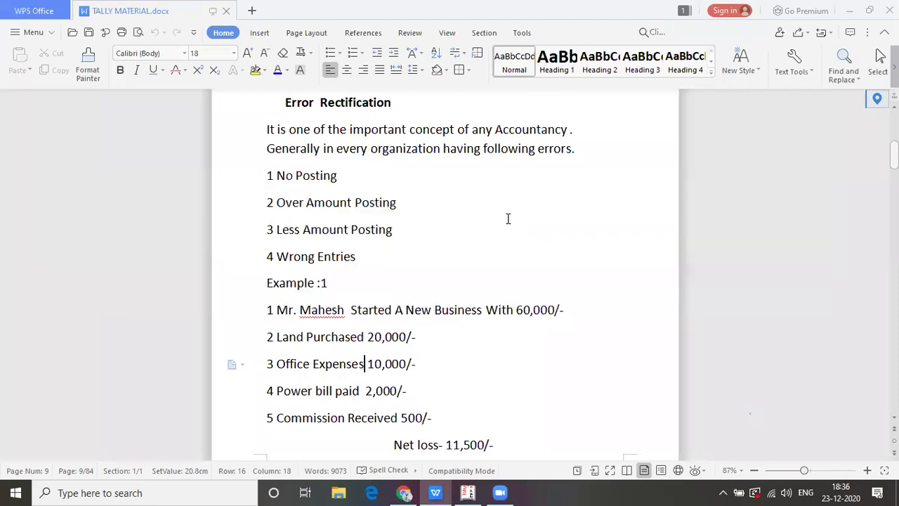
{"action": "key", "text": "alt+Tab"}
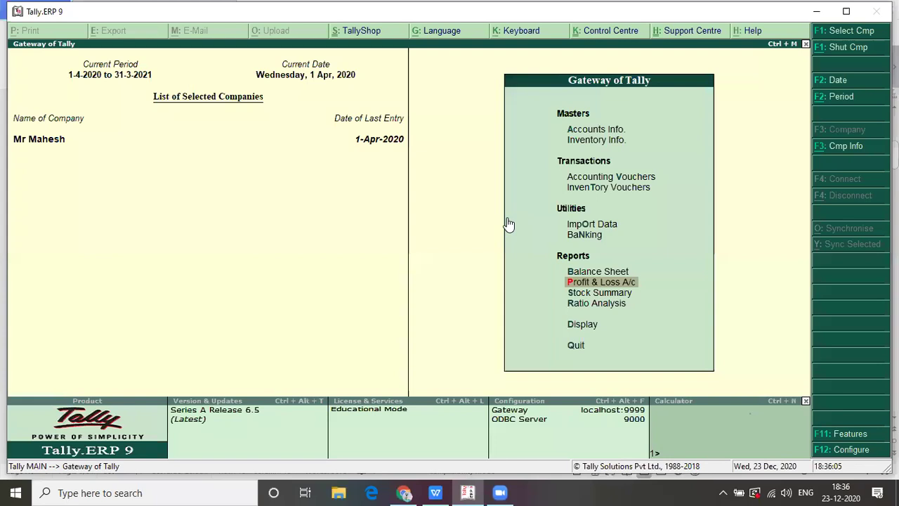
{"action": "key", "text": "d"}
{"action": "key", "text": "d"}
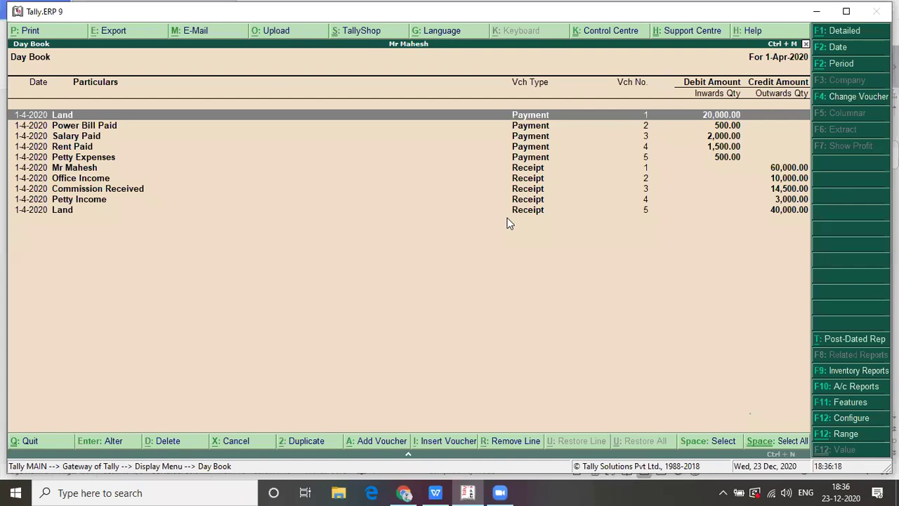
- Switch back to the document and check the Example 1 transactions up to the start of the Errors list
{"action": "key", "text": "alt+Tab"}
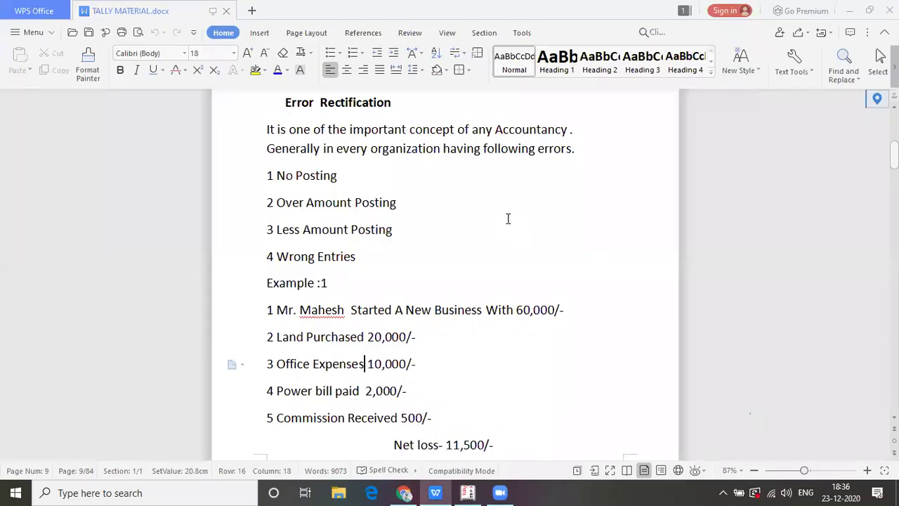
{"action": "key", "text": "Up"}
{"action": "key", "text": "Down"}
{"action": "key", "text": "Down"}
{"action": "key", "text": "Down"}
{"action": "key", "text": "Down"}
{"action": "key", "text": "Down"}
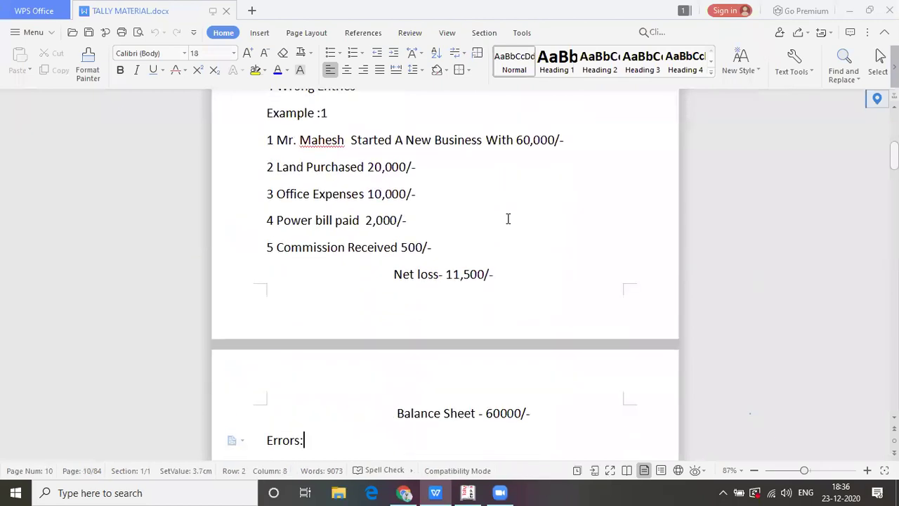
{"action": "key", "text": "Up"}
{"action": "key", "text": "Up"}
{"action": "key", "text": "Up"}
{"action": "key", "text": "Up"}
{"action": "key", "text": "Up"}
{"action": "key", "text": "Down"}
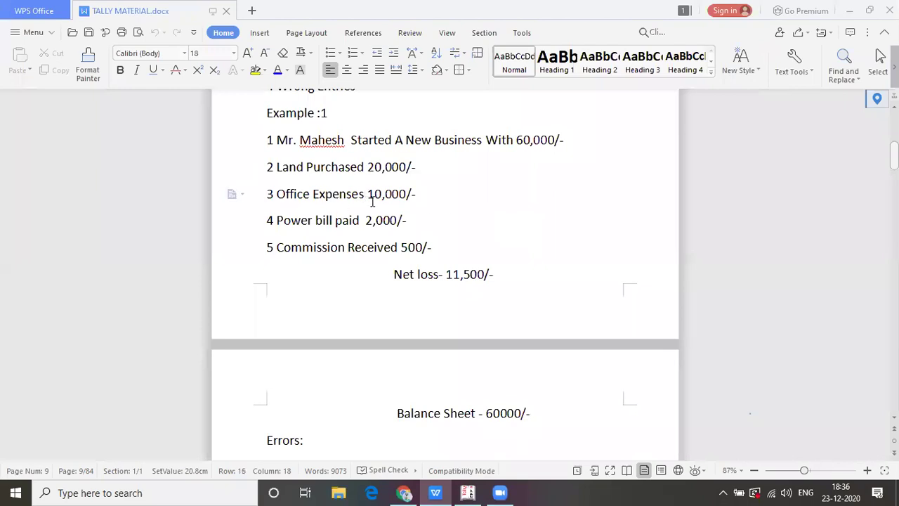
- Read the listed errors from the land sale to petty expenses and compare them with the Example 1 entries
{"action": "left_click", "coordinate": [472, 230]}
{"action": "key", "text": "Down"}
{"action": "key", "text": "Down"}
{"action": "key", "text": "Down"}
{"action": "key", "text": "Down"}
{"action": "key", "text": "Down"}
{"action": "key", "text": "Down"}
{"action": "key", "text": "Down"}
{"action": "key", "text": "Down"}
{"action": "key", "text": "Down"}
{"action": "key", "text": "Down"}
{"action": "key", "text": "Down"}
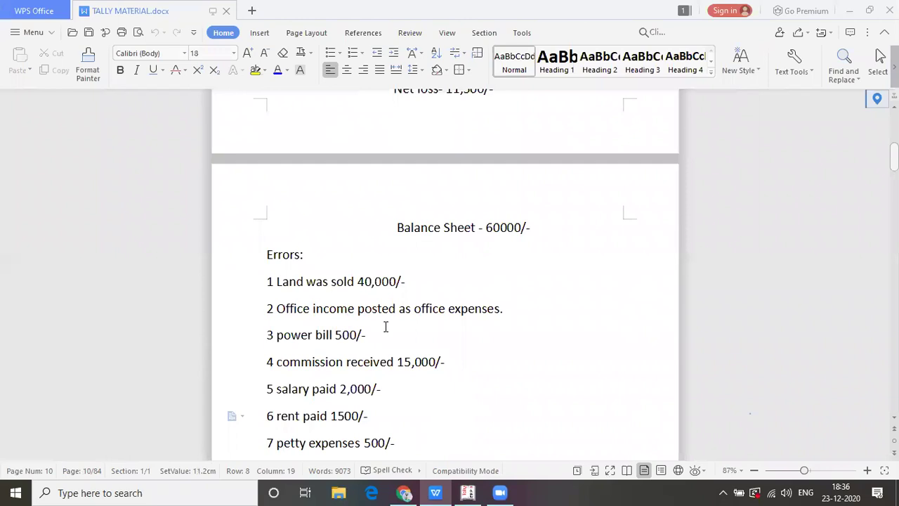
{"action": "left_click", "coordinate": [484, 279]}
{"action": "key", "text": "Up"}
{"action": "key", "text": "Up"}
{"action": "key", "text": "Up"}
{"action": "key", "text": "Up"}
{"action": "key", "text": "Up"}
{"action": "key", "text": "Up"}
{"action": "key", "text": "Up"}
{"action": "key", "text": "Up"}
{"action": "key", "text": "Up"}
{"action": "key", "text": "Up"}
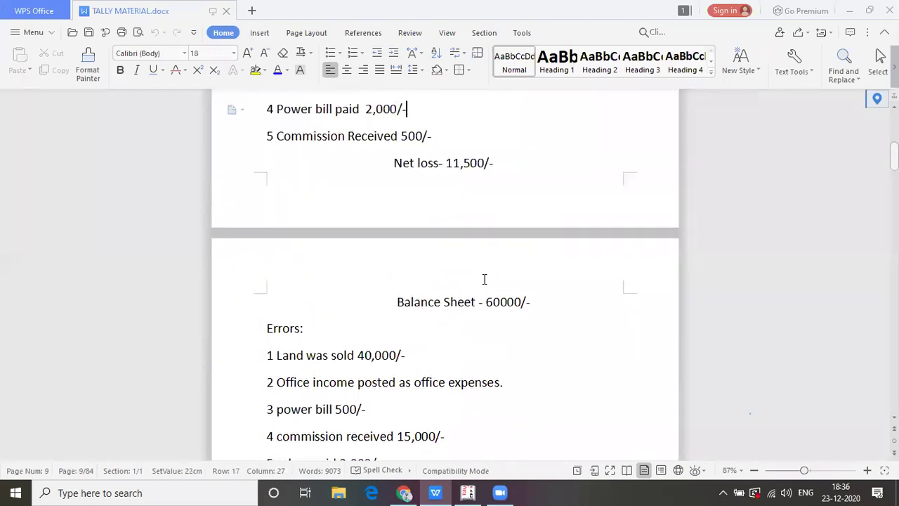
{"action": "key", "text": "Up"}
{"action": "key", "text": "Up"}
{"action": "key", "text": "Up"}
{"action": "key", "text": "Up"}
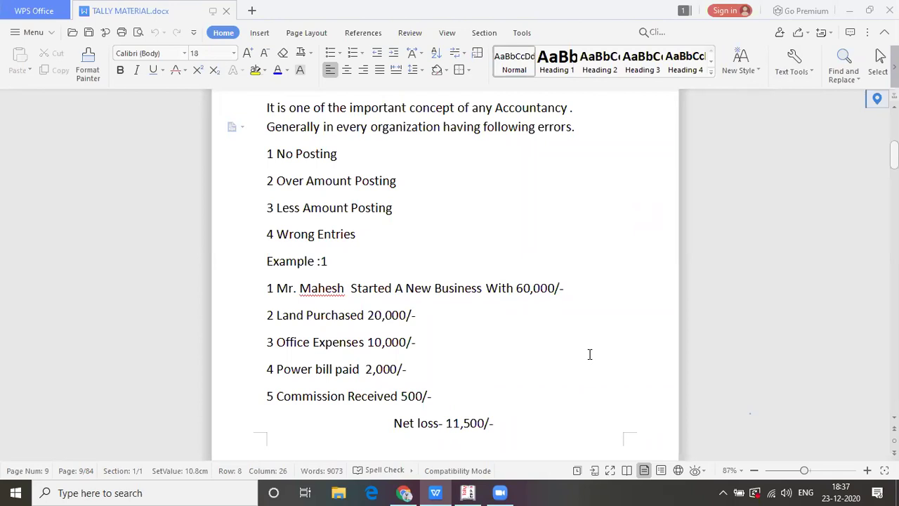
- Examine the error "Office income posted as office expenses" and compare it with the Office Expenses entry in Example 1
{"action": "left_click", "coordinate": [537, 408]}
{"action": "key", "text": "Down"}
{"action": "key", "text": "Down"}
{"action": "key", "text": "Down"}
{"action": "key", "text": "Down"}
{"action": "key", "text": "Down"}
{"action": "key", "text": "Down"}
{"action": "key", "text": "Down"}
{"action": "key", "text": "Down"}
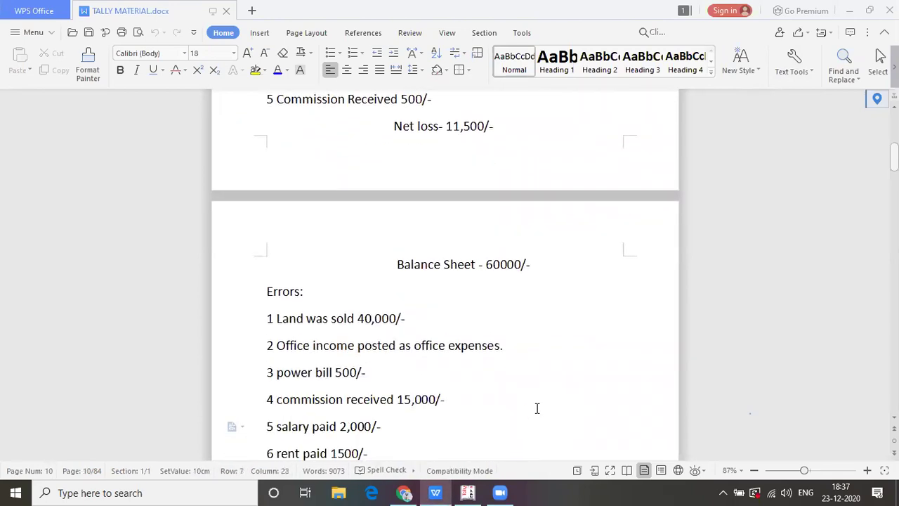
{"action": "key", "text": "Up"}
{"action": "key", "text": "Up"}
{"action": "key", "text": "Up"}
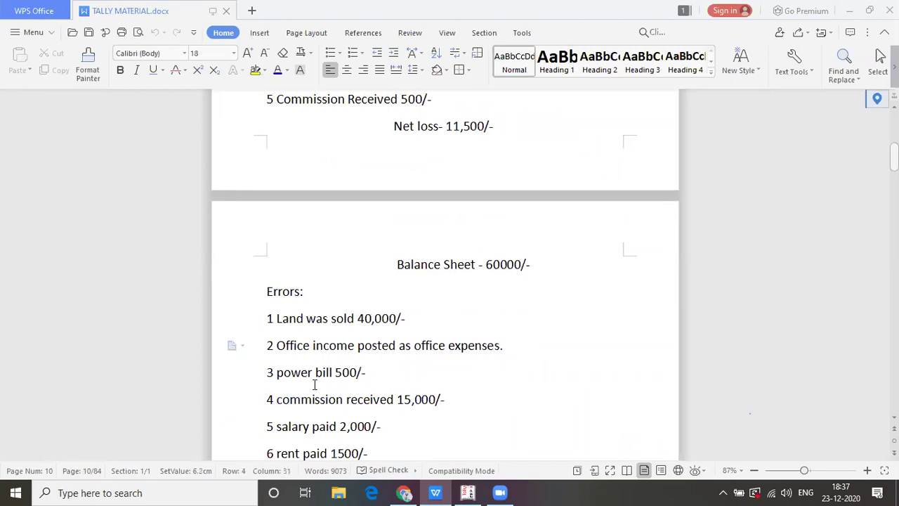
{"action": "left_click_drag", "start_coordinate": [277, 345], "coordinate": [523, 355]}
{"action": "left_click", "coordinate": [523, 354]}
{"action": "key", "text": "Up"}
{"action": "key", "text": "Up"}
{"action": "key", "text": "Up"}
{"action": "key", "text": "Up"}
{"action": "key", "text": "Up"}
{"action": "key", "text": "Up"}
{"action": "key", "text": "Up"}
{"action": "key", "text": "Up"}
{"action": "key", "text": "Up"}
{"action": "key", "text": "Up"}
{"action": "key", "text": "Up"}
{"action": "key", "text": "Up"}
{"action": "key", "text": "Up"}
{"action": "key", "text": "Up"}
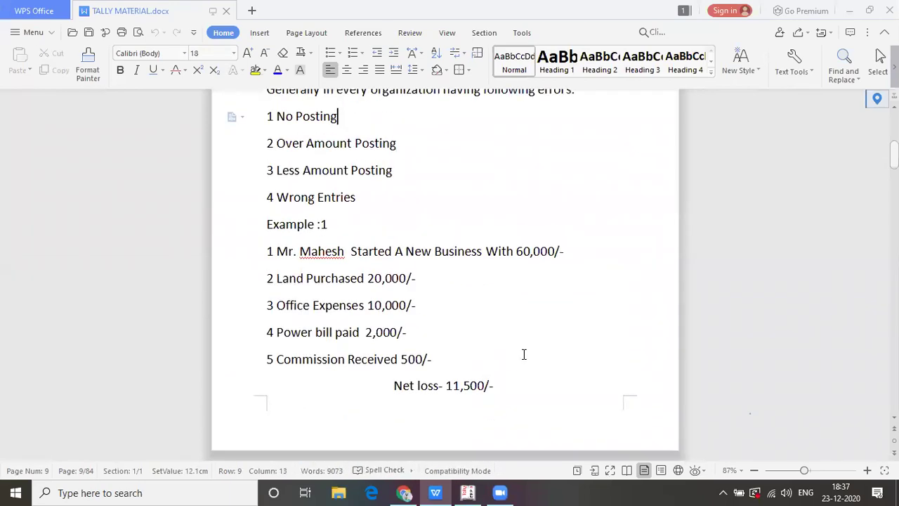
- Open the Office Income receipt from Tally's Day Book and check it against the office expenses entry in the document
{"action": "key", "text": "alt+Tab"}
{"action": "key", "text": "Down"}
{"action": "key", "text": "Down"}
{"action": "key", "text": "Down"}
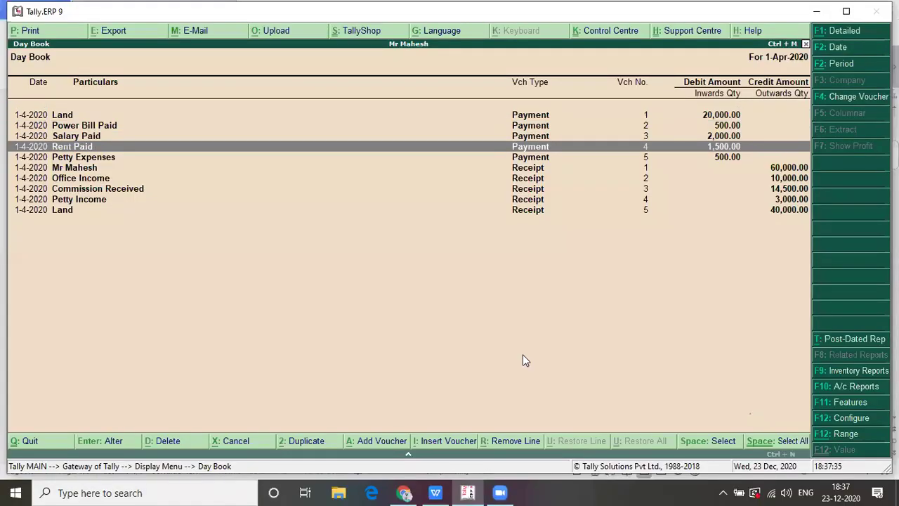
{"action": "key", "text": "Down"}
{"action": "key", "text": "Down"}
{"action": "key", "text": "Down"}
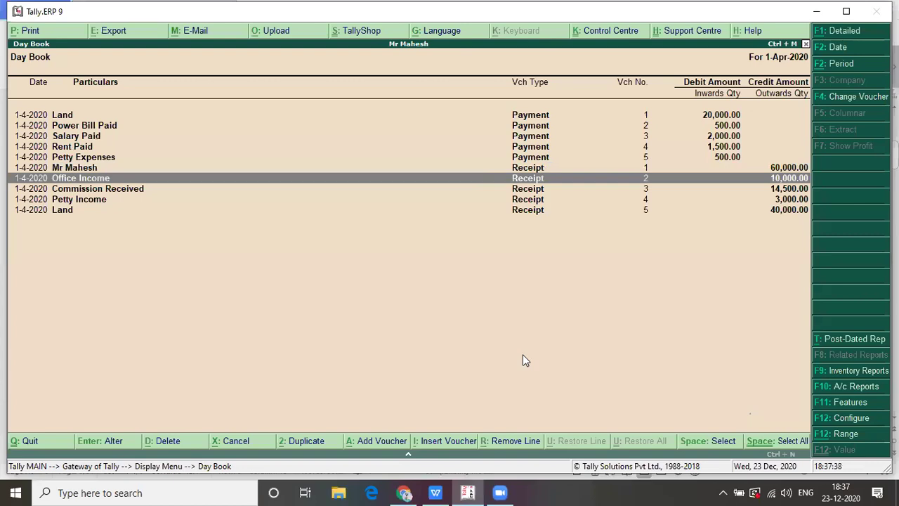
{"action": "key", "text": "Return"}
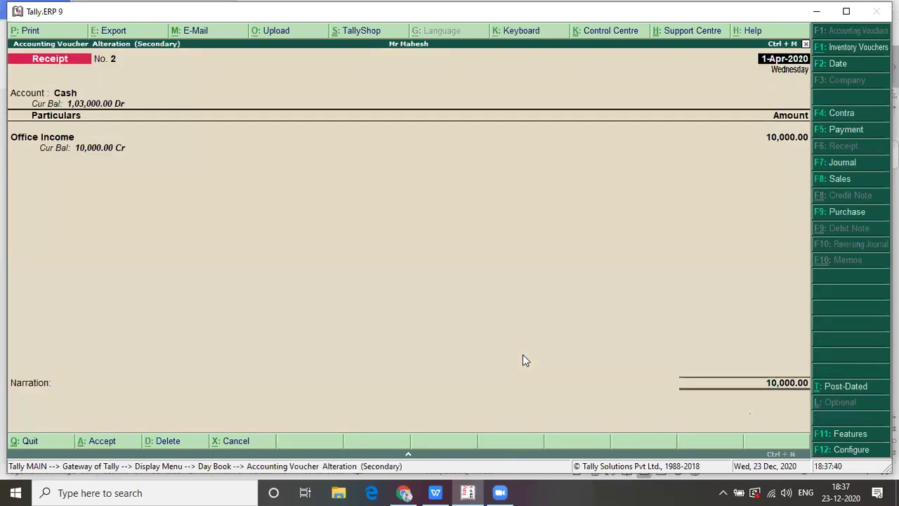
{"action": "key", "text": "alt+Tab"}
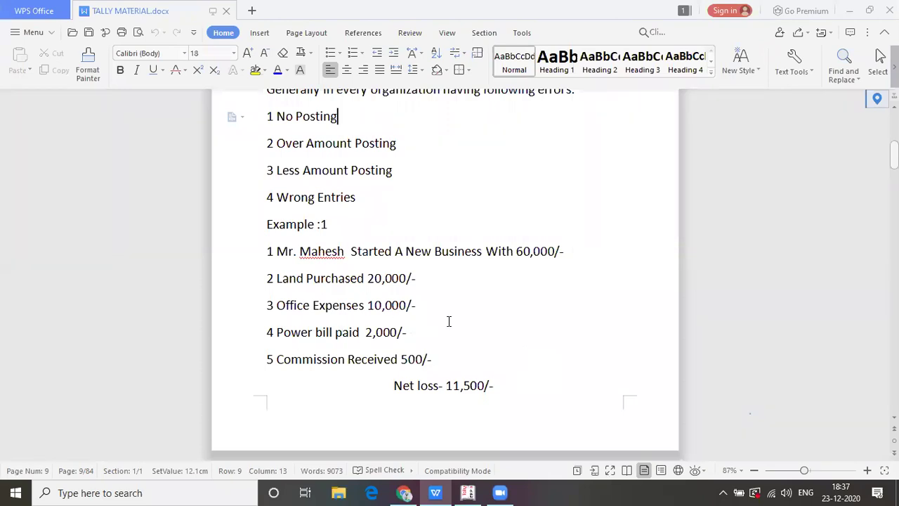
{"action": "key", "text": "alt+Tab"}
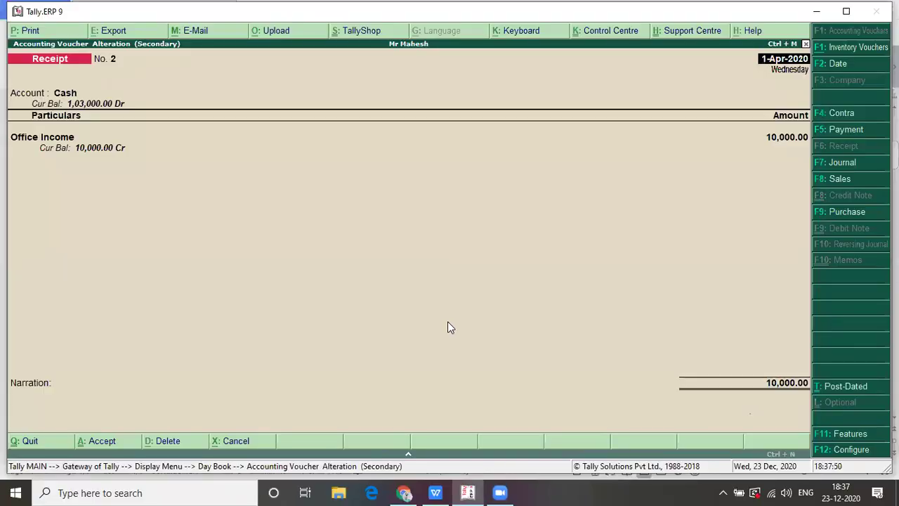
- Try to convert the Office Income receipt to a payment voucher and replace its ledger, looking up "Offi" among the accounts
{"action": "key", "text": "Return"}
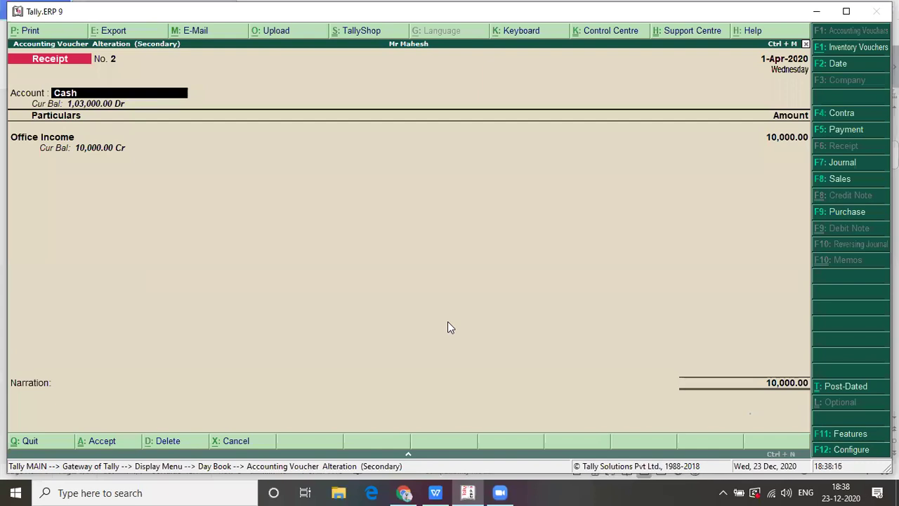
{"action": "key", "text": "F5"}
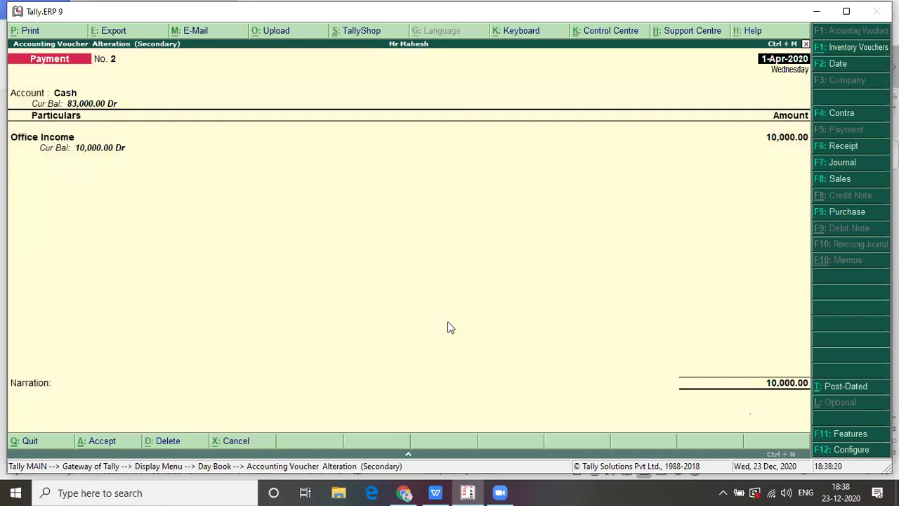
{"action": "key", "text": "Return"}
{"action": "key", "text": "Return"}
{"action": "type", "text": "Offi"}
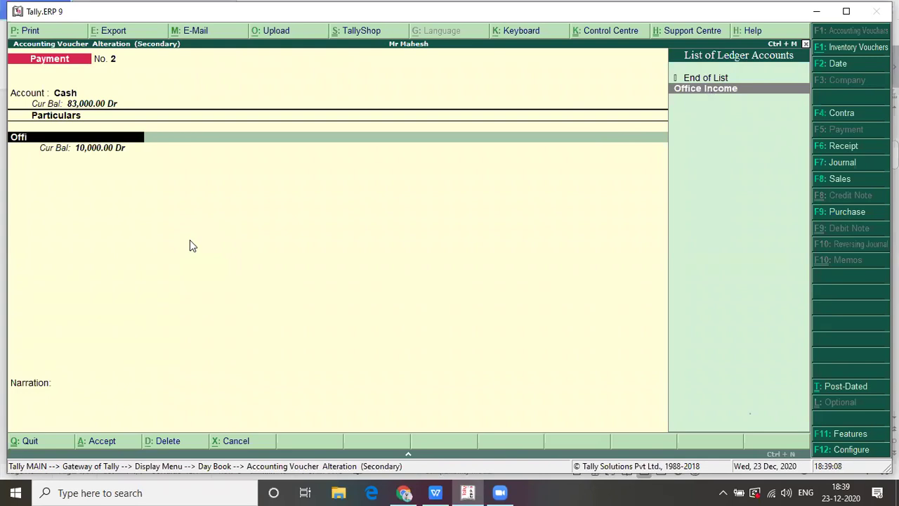
{"action": "key", "text": "Escape"}
{"action": "key", "text": "Escape"}
{"action": "key", "text": "Return"}
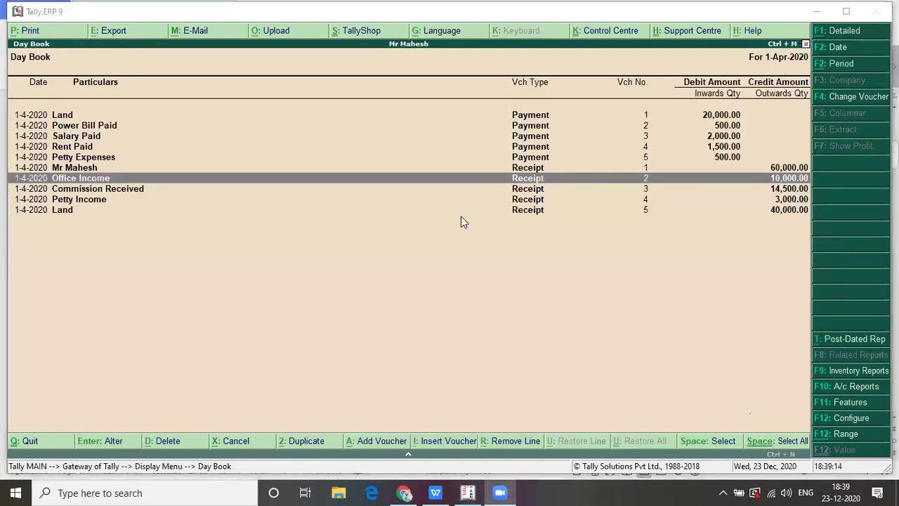
- Leave the Day Book and open the alteration of multiple ledgers for All Items
{"action": "left_click", "coordinate": [546, 248]}
{"action": "key", "text": "Escape"}
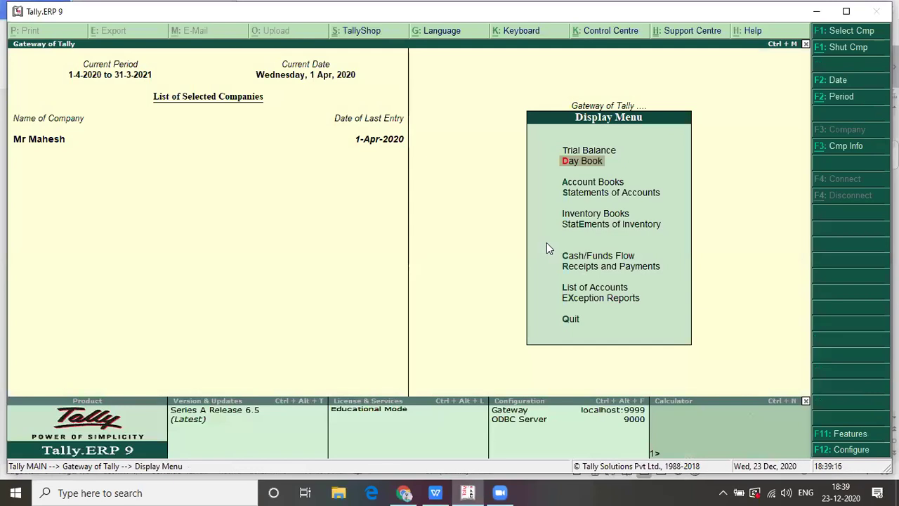
{"action": "key", "text": "Escape"}
{"action": "key", "text": "Up"}
{"action": "key", "text": "Up"}
{"action": "key", "text": "Up"}
{"action": "key", "text": "Up"}
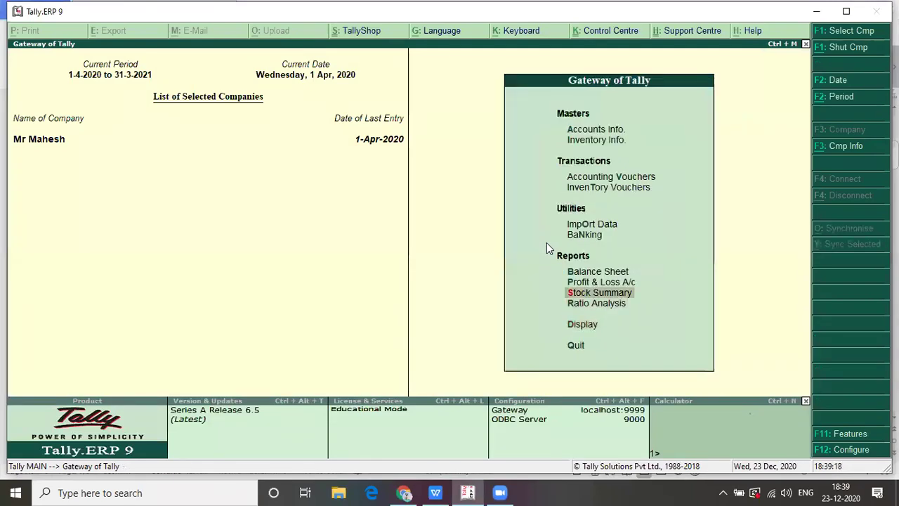
{"action": "key", "text": "Up"}
{"action": "key", "text": "Up"}
{"action": "key", "text": "Up"}
{"action": "key", "text": "Up"}
{"action": "key", "text": "Up"}
{"action": "key", "text": "Up"}
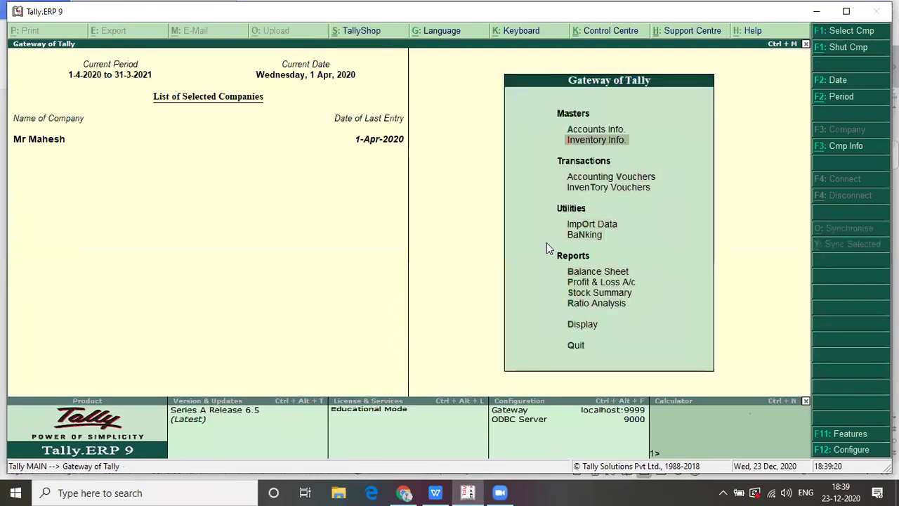
{"action": "key", "text": "Return"}
{"action": "key", "text": "Down"}
{"action": "key", "text": "Return"}
{"action": "key", "text": "Down"}
{"action": "key", "text": "Down"}
{"action": "key", "text": "Down"}
{"action": "key", "text": "Down"}
{"action": "key", "text": "Down"}
{"action": "key", "text": "Return"}
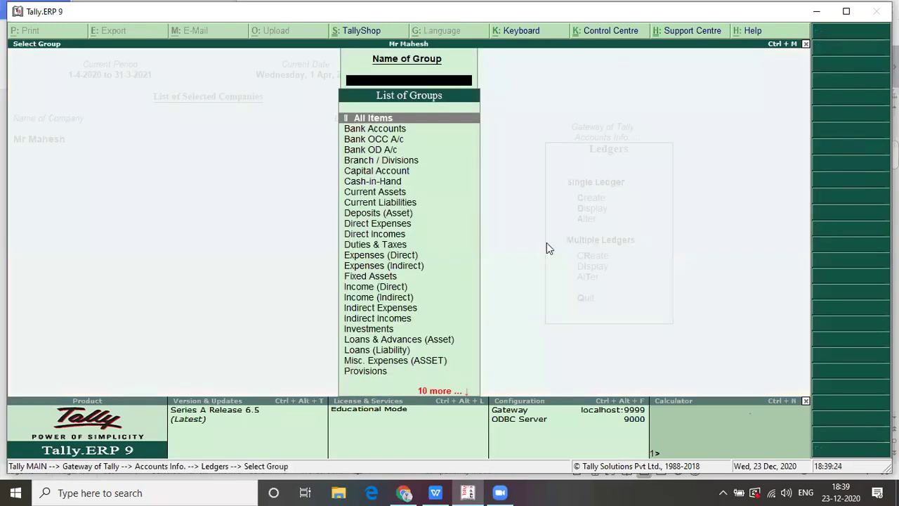
{"action": "key", "text": "Return"}
{"action": "key", "text": "Return"}
{"action": "key", "text": "Return"}
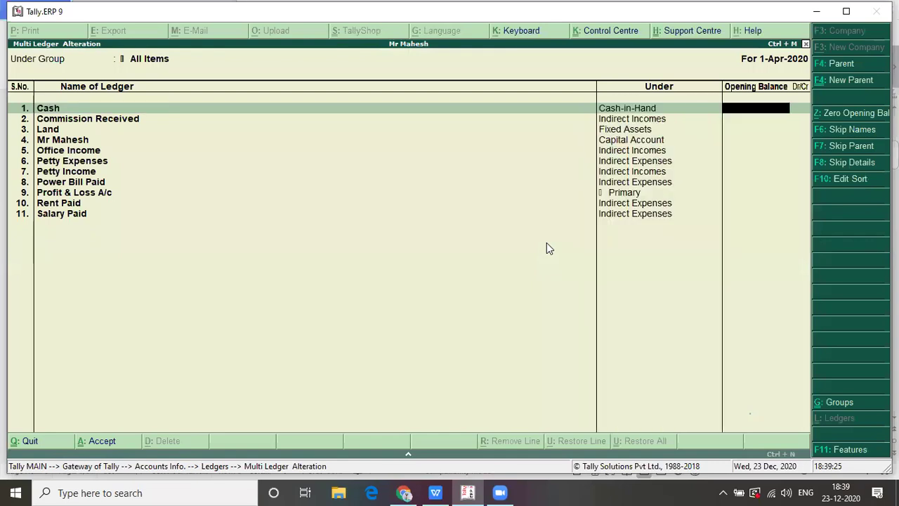
- Rename the Office Income ledger as Office Expenses
{"action": "key", "text": "Return"}
{"action": "key", "text": "Return"}
{"action": "key", "text": "Return"}
{"action": "key", "text": "Return"}
{"action": "key", "text": "Return"}
{"action": "key", "text": "Return"}
{"action": "key", "text": "Return"}
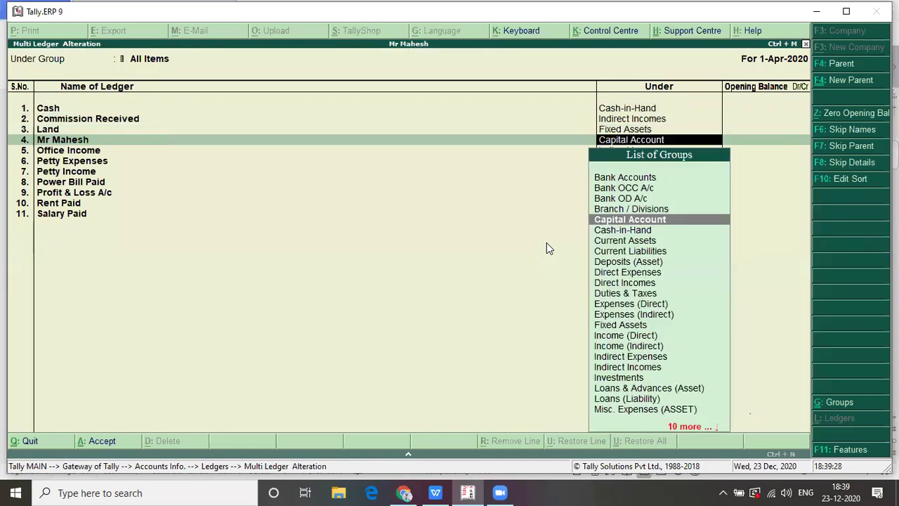
{"action": "key", "text": "Return"}
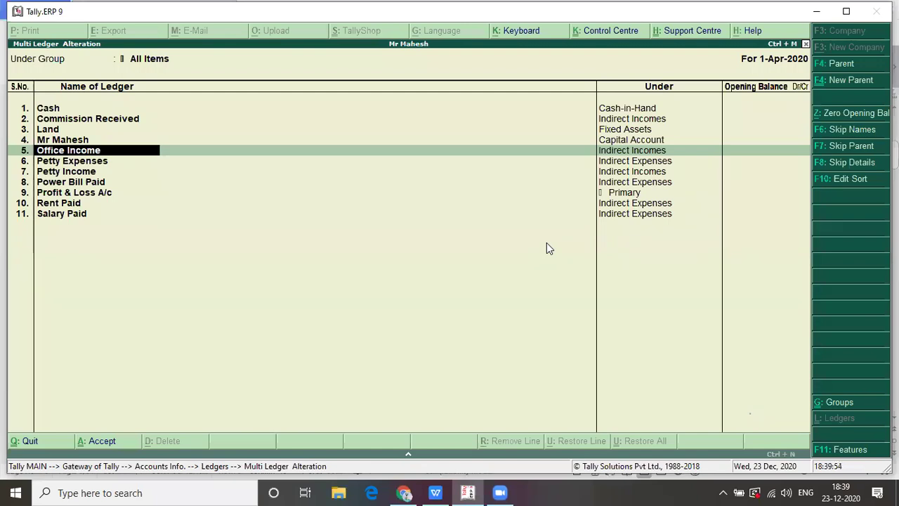
{"action": "type", "text": "Office expenses"}
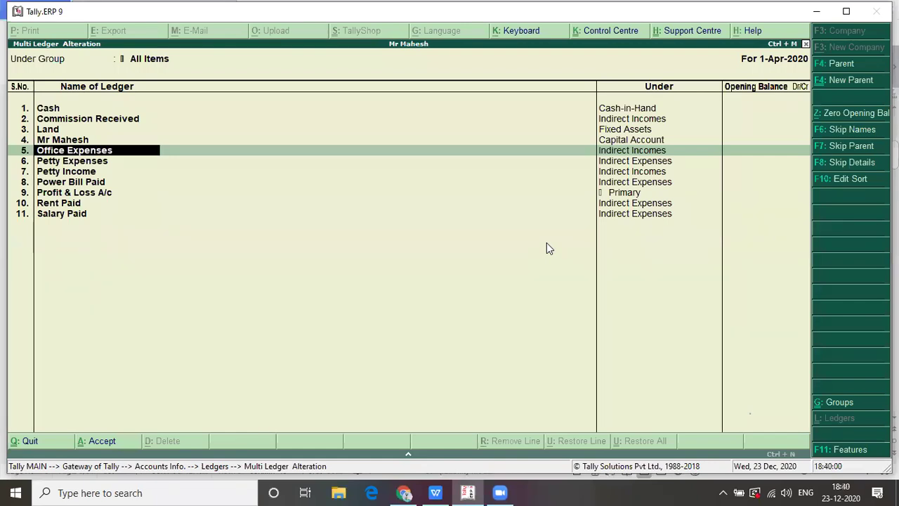
{"action": "key", "text": "Return"}
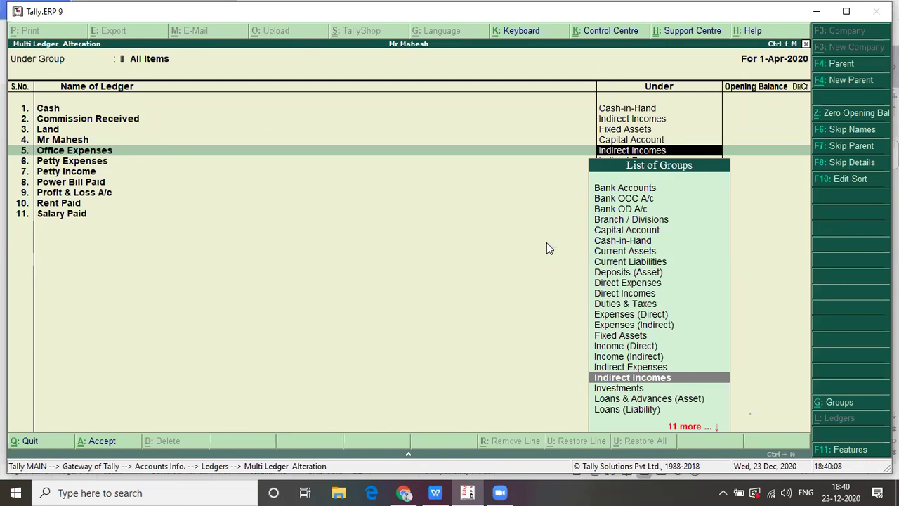
- Place the Office Expenses ledger under Indirect Expenses and save the ledger alterations
{"action": "type", "text": "In"}
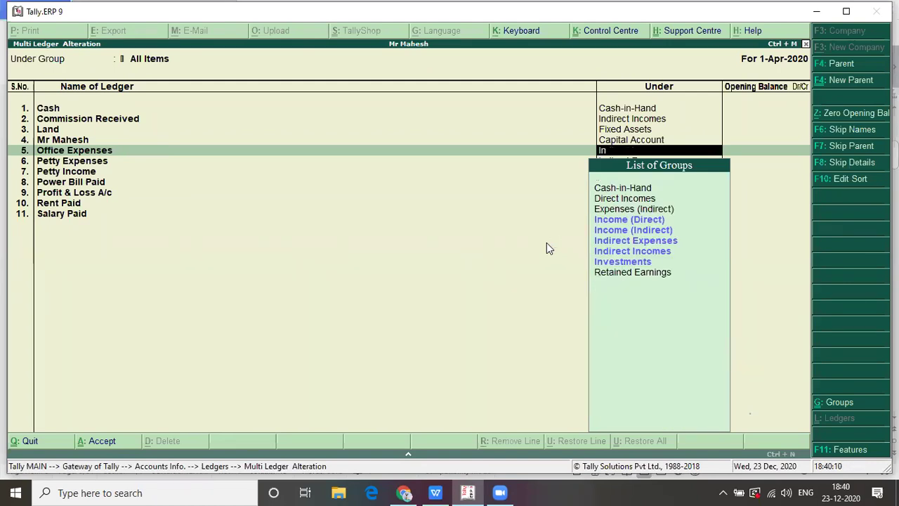
{"action": "key", "text": "Down"}
{"action": "key", "text": "Down"}
{"action": "key", "text": "Down"}
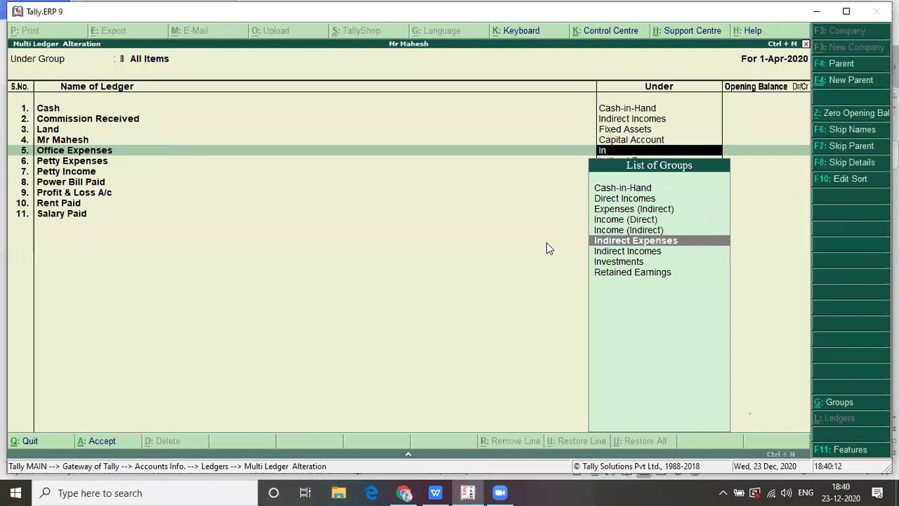
{"action": "key", "text": "Return"}
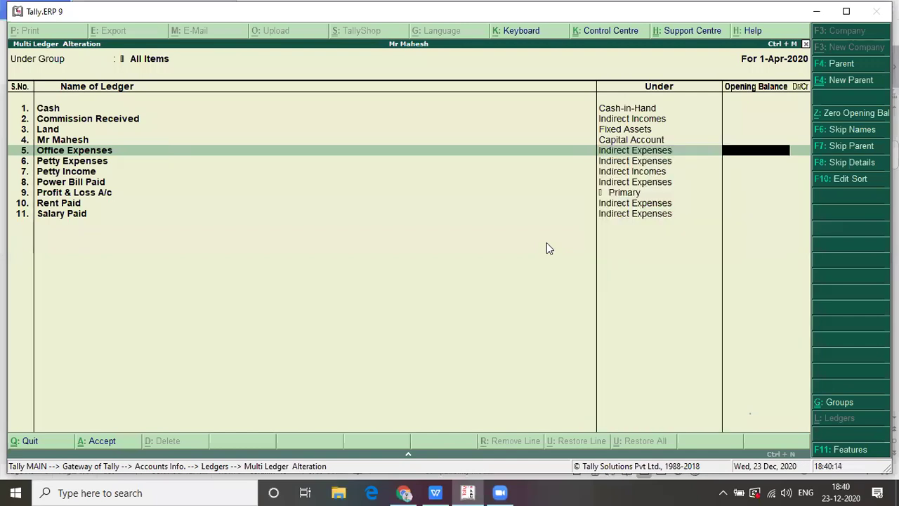
{"action": "key", "text": "Return"}
{"action": "key", "text": "Return"}
{"action": "key", "text": "Return"}
{"action": "key", "text": "Return"}
{"action": "key", "text": "Return"}
{"action": "key", "text": "Return"}
{"action": "key", "text": "Return"}
{"action": "key", "text": "Return"}
{"action": "key", "text": "Return"}
{"action": "key", "text": "Return"}
{"action": "key", "text": "Return"}
{"action": "key", "text": "Return"}
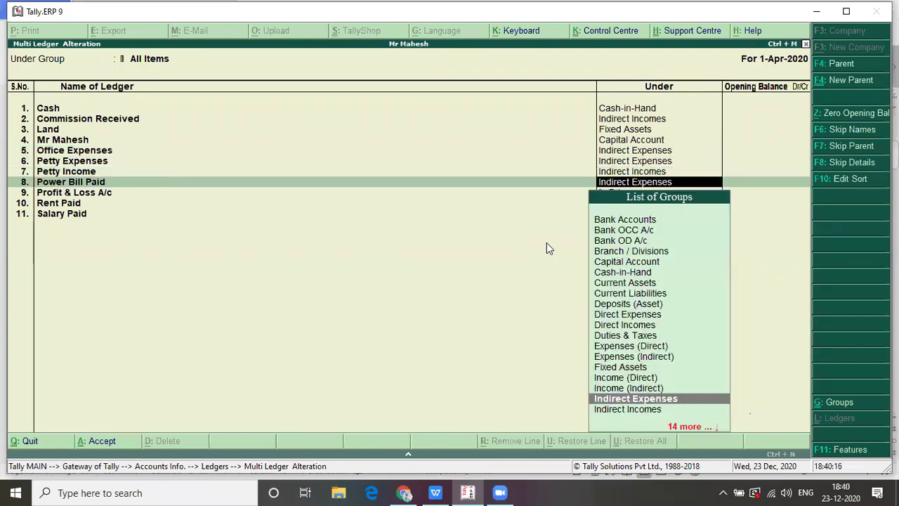
{"action": "key", "text": "Return"}
{"action": "key", "text": "Return"}
{"action": "key", "text": "Return"}
{"action": "key", "text": "Return"}
{"action": "key", "text": "Return"}
{"action": "key", "text": "Return"}
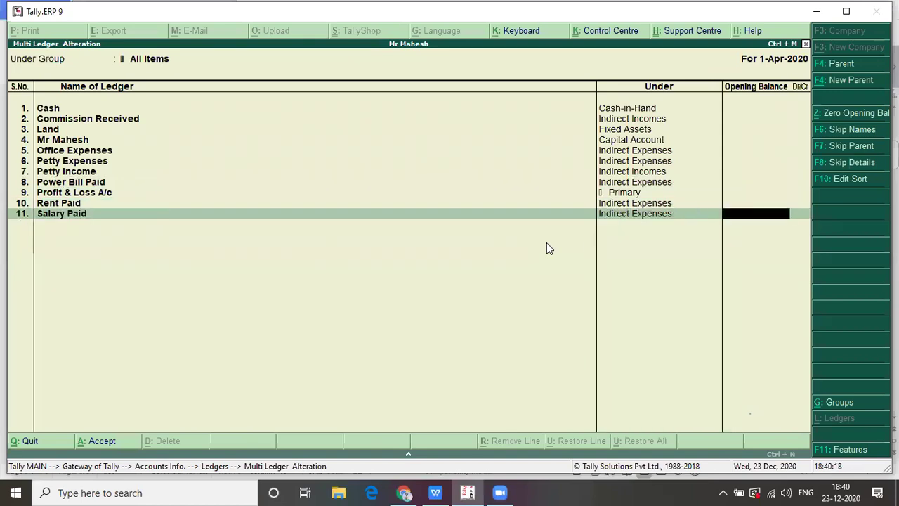
{"action": "key", "text": "Return"}
{"action": "key", "text": "Return"}
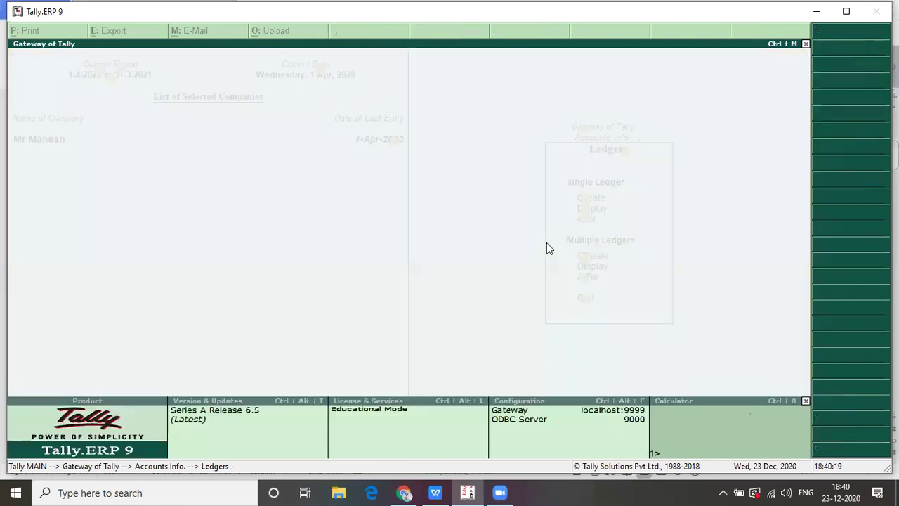
- Leave the ledger masters and open the Day Book
{"action": "key", "text": "Escape"}
{"action": "key", "text": "Escape"}
{"action": "key", "text": "Escape"}
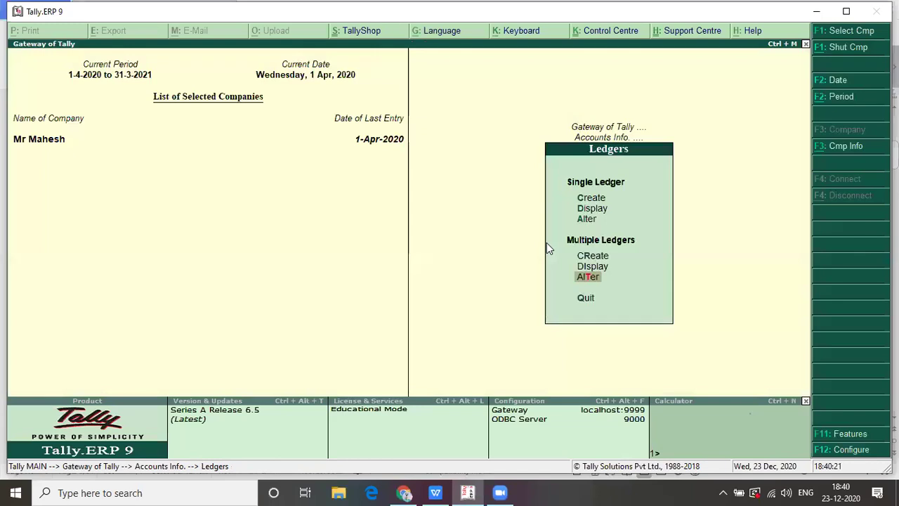
{"action": "key", "text": "Down"}
{"action": "key", "text": "Down"}
{"action": "key", "text": "Down"}
{"action": "key", "text": "Down"}
{"action": "key", "text": "Down"}
{"action": "key", "text": "Down"}
{"action": "key", "text": "Down"}
{"action": "key", "text": "Down"}
{"action": "key", "text": "Down"}
{"action": "key", "text": "Down"}
{"action": "key", "text": "Down"}
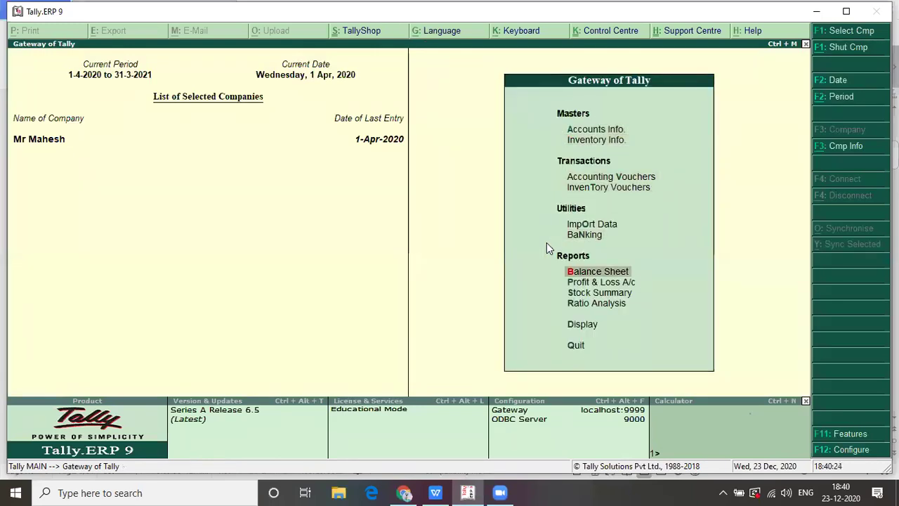
{"action": "key", "text": "Up"}
{"action": "key", "text": "Return"}
{"action": "key", "text": "Down"}
{"action": "key", "text": "Return"}
- Convert the Office Expenses receipt in the Day Book to a payment voucher and save it
{"action": "key", "text": "Down"}
{"action": "key", "text": "Down"}
{"action": "key", "text": "Down"}
{"action": "key", "text": "Down"}
{"action": "key", "text": "Down"}
{"action": "key", "text": "Down"}
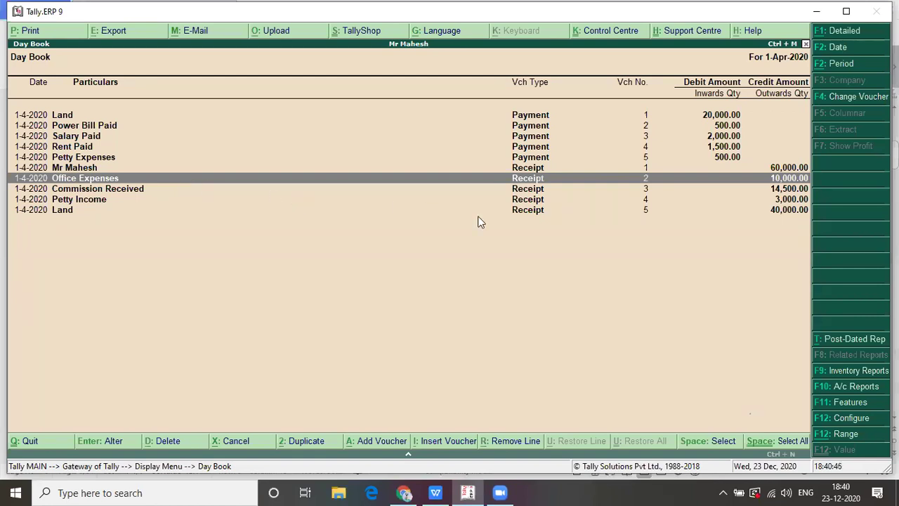
{"action": "key", "text": "Return"}
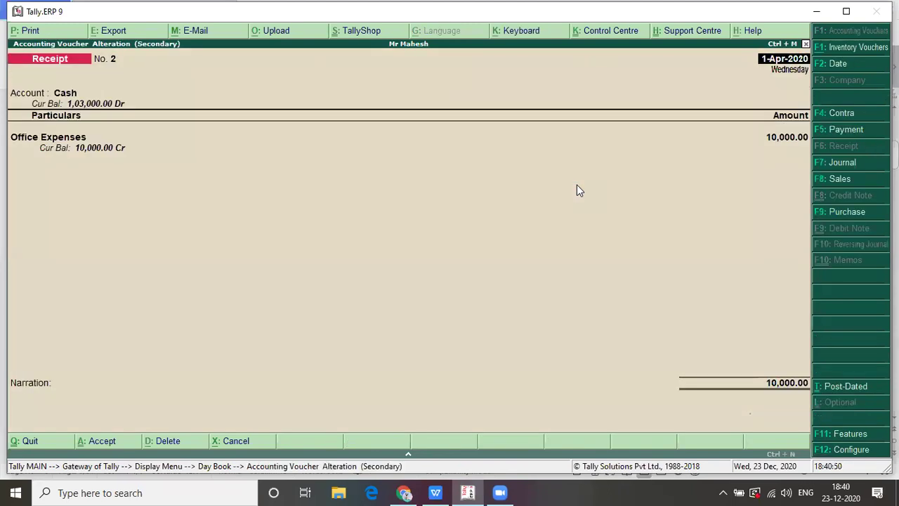
{"action": "key", "text": "Return"}
{"action": "key", "text": "Return"}
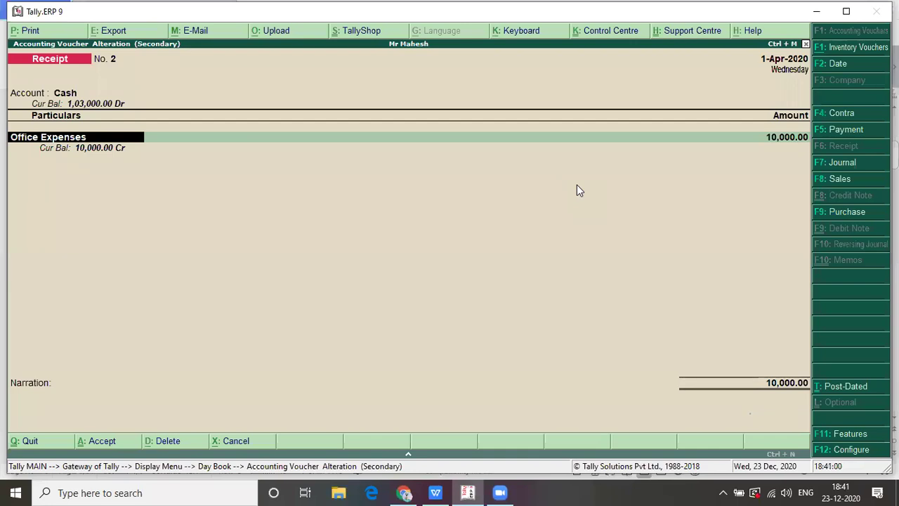
{"action": "key", "text": "F5"}
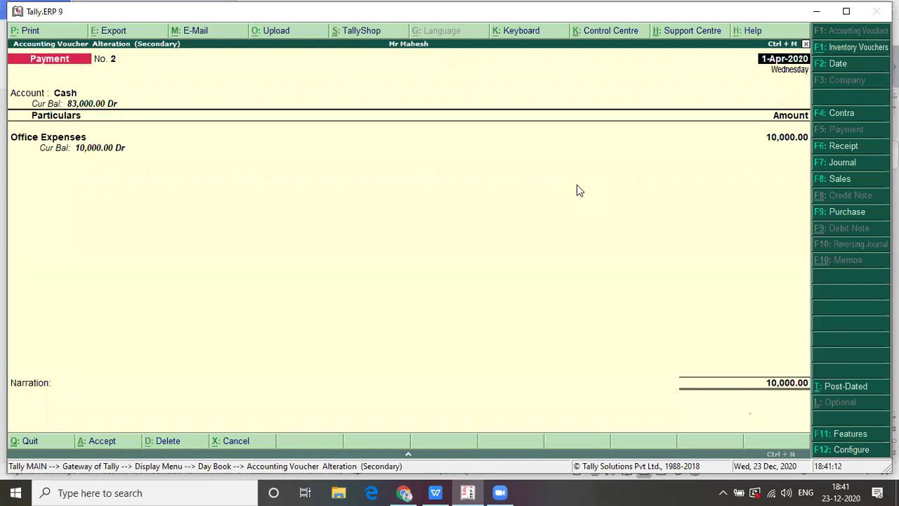
{"action": "key", "text": "Return"}
{"action": "key", "text": "Return"}
{"action": "key", "text": "Return"}
{"action": "key", "text": "Return"}
{"action": "key", "text": "Return"}
{"action": "key", "text": "Return"}
{"action": "key", "text": "Return"}
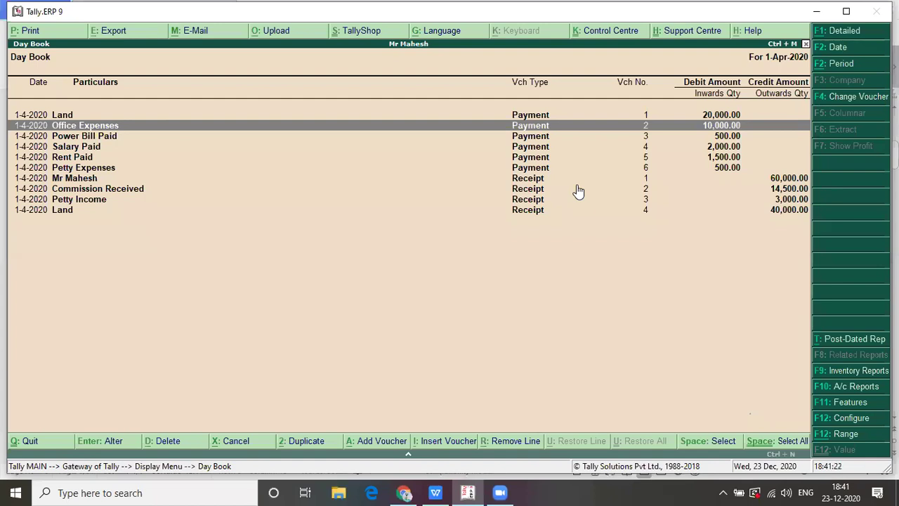
- Switch to the TALLY MATERIAL document in WPS Office and examine the Example 1 entries and the listed office income error
{"action": "key", "text": "alt+Tab"}
{"action": "key", "text": "alt+Tab"}
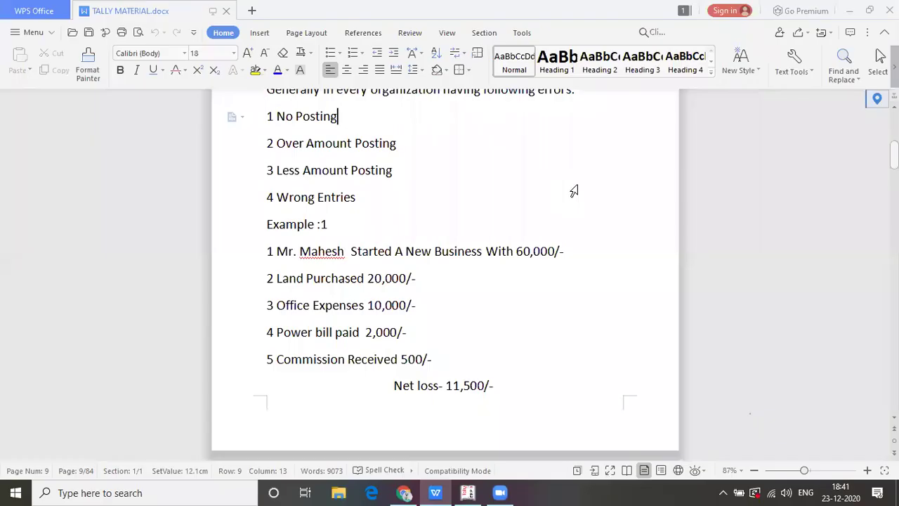
{"action": "key", "text": "Up"}
{"action": "key", "text": "Up"}
{"action": "key", "text": "Up"}
{"action": "key", "text": "Down"}
{"action": "key", "text": "Down"}
{"action": "key", "text": "Down"}
{"action": "key", "text": "Down"}
{"action": "key", "text": "Down"}
{"action": "key", "text": "Down"}
{"action": "key", "text": "Down"}
{"action": "key", "text": "Down"}
{"action": "key", "text": "Down"}
{"action": "key", "text": "Down"}
{"action": "key", "text": "Down"}
{"action": "key", "text": "Down"}
{"action": "key", "text": "Down"}
{"action": "key", "text": "Down"}
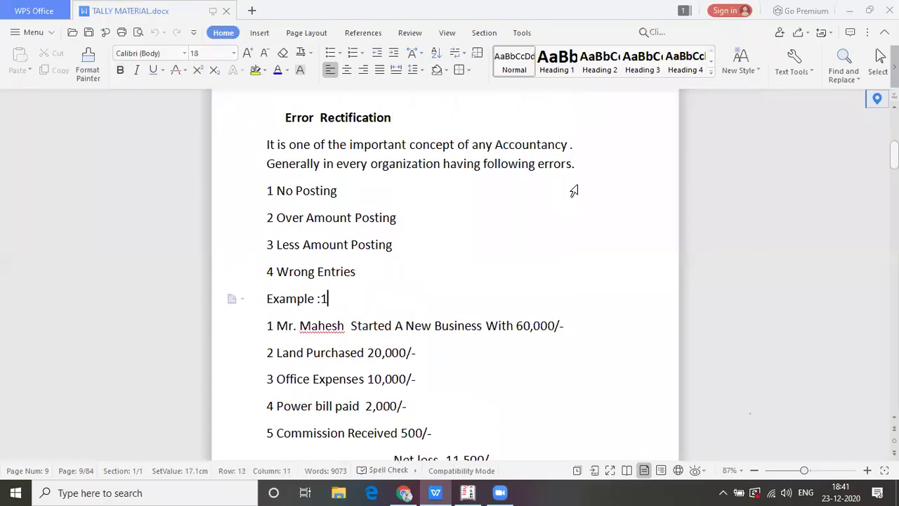
{"action": "key", "text": "Down"}
{"action": "key", "text": "Down"}
{"action": "key", "text": "Down"}
{"action": "key", "text": "Down"}
{"action": "key", "text": "Down"}
{"action": "key", "text": "Down"}
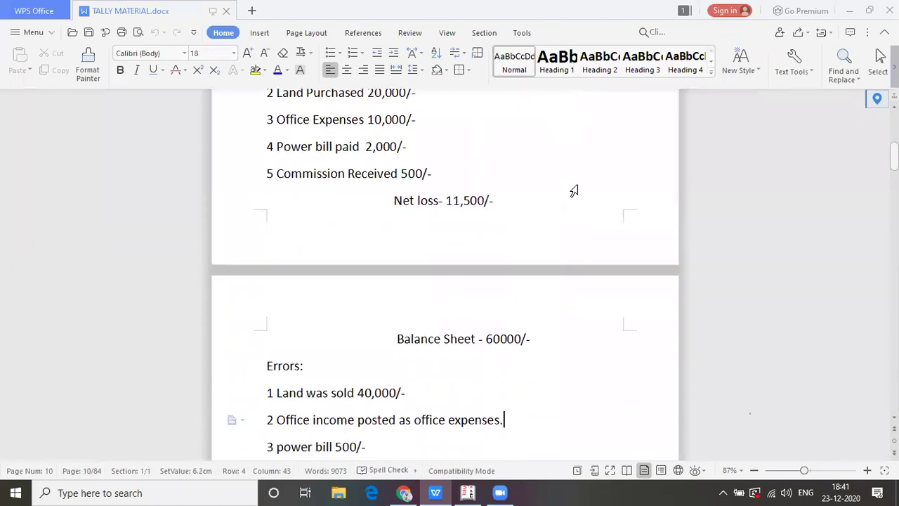
{"action": "key", "text": "Up"}
{"action": "key", "text": "Up"}
{"action": "key", "text": "Up"}
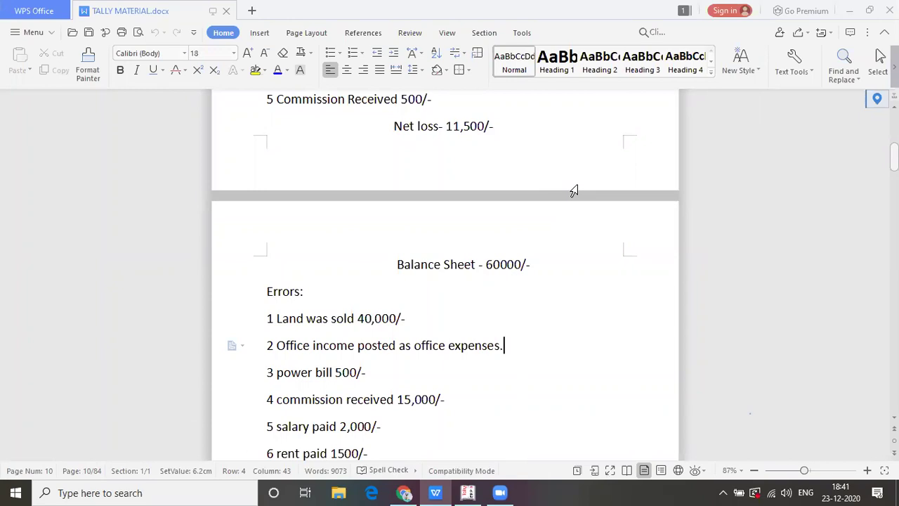
{"action": "key", "text": "alt+Tab"}
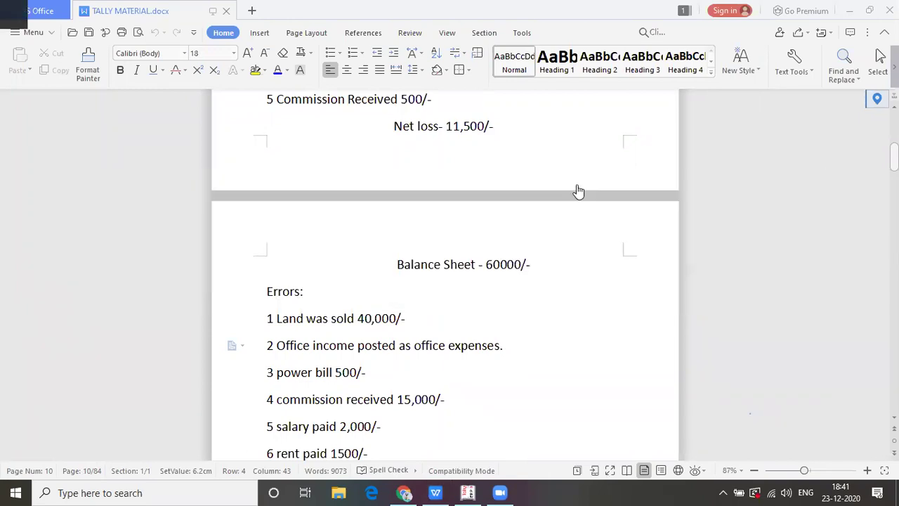
{"action": "key", "text": "Down"}
{"action": "key", "text": "Down"}
{"action": "key", "text": "Down"}
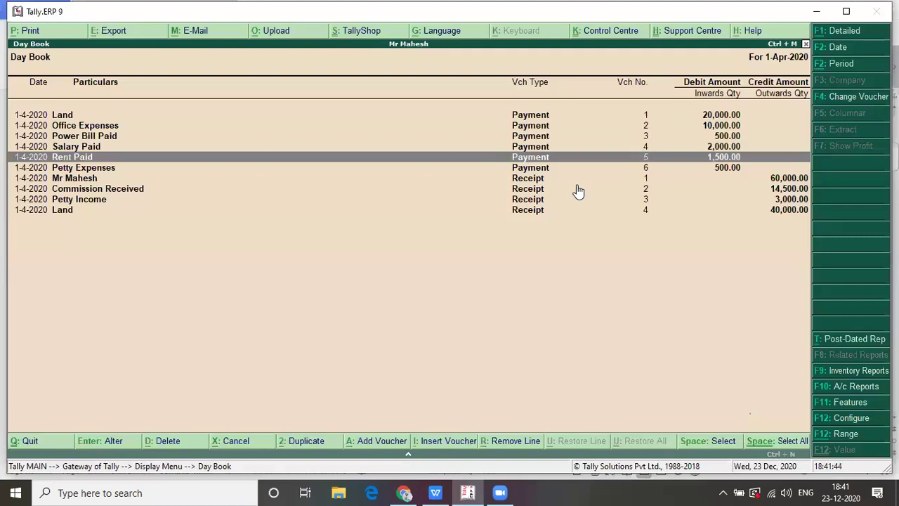
{"action": "key", "text": "Up"}
{"action": "key", "text": "Up"}
{"action": "key", "text": "Up"}
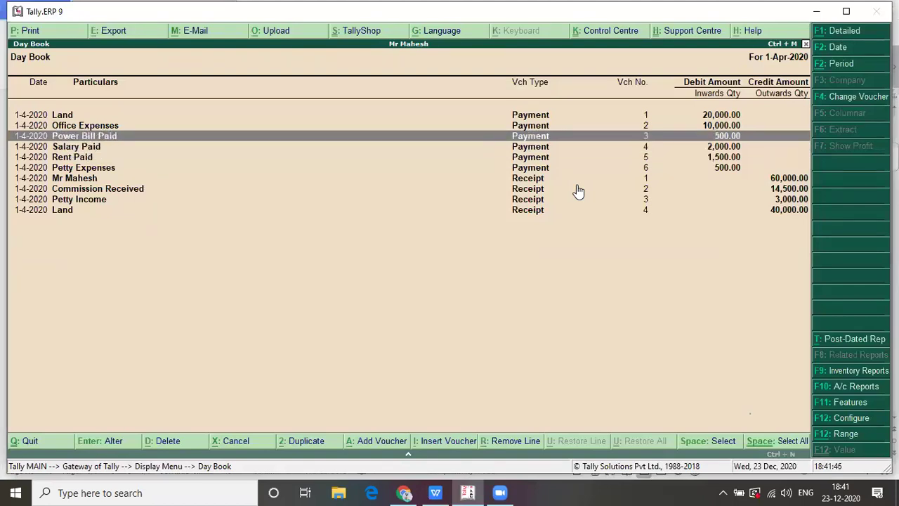
{"action": "key", "text": "Return"}
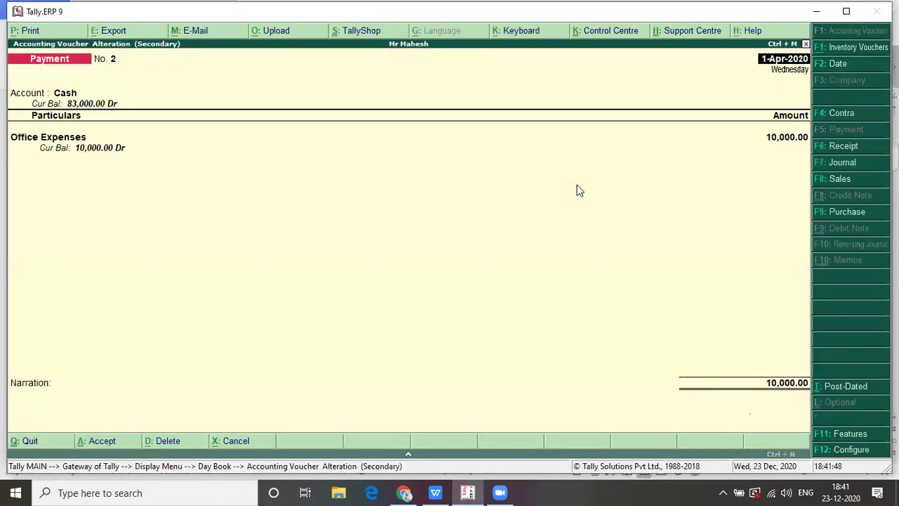
{"action": "key", "text": "F6"}
{"action": "key", "text": "Return"}
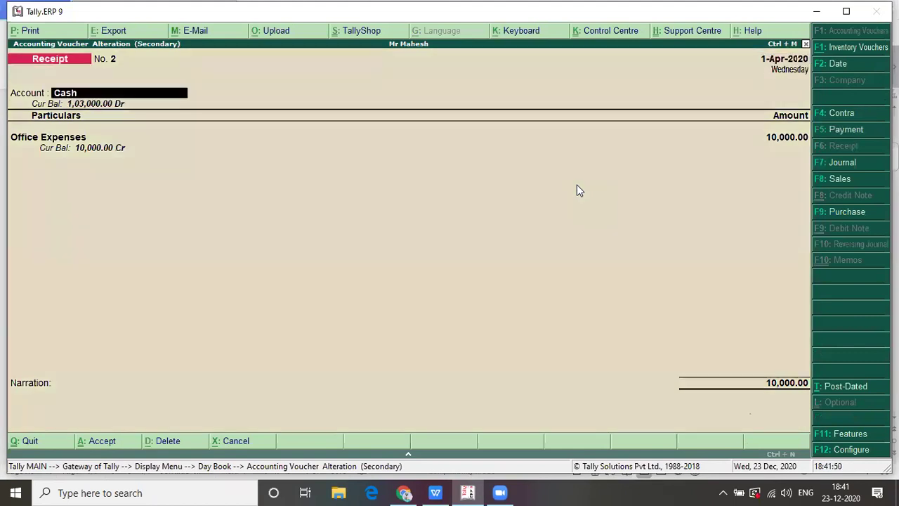
{"action": "key", "text": "Return"}
{"action": "type", "text": "Po"}
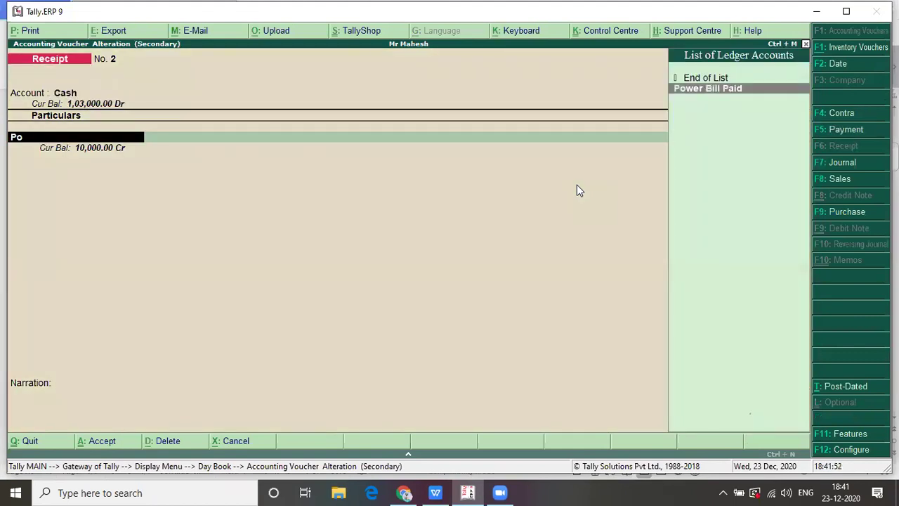
{"action": "key", "text": "BackSpace"}
{"action": "key", "text": "BackSpace"}
{"action": "key", "text": "Escape"}
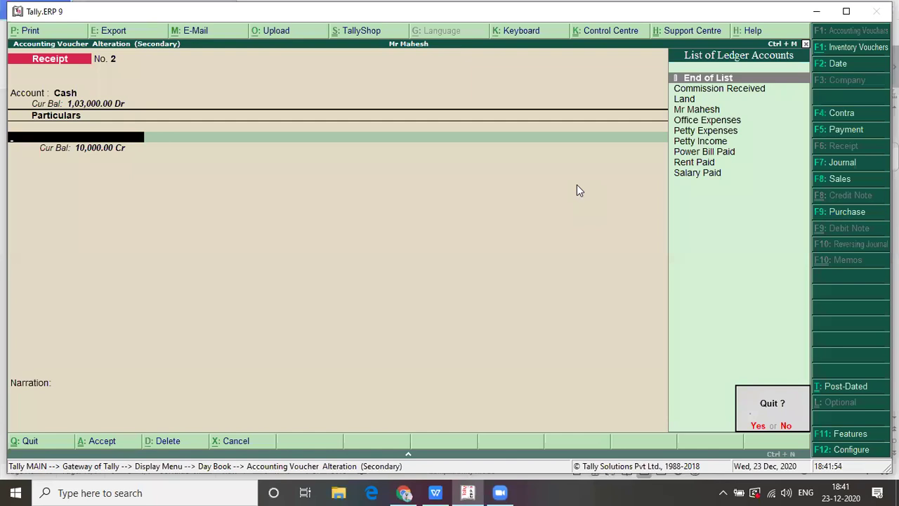
{"action": "key", "text": "y"}
- Abandon the open receipt voucher alteration, leave the Day Book and open the accounts masters
{"action": "key", "text": "Escape"}
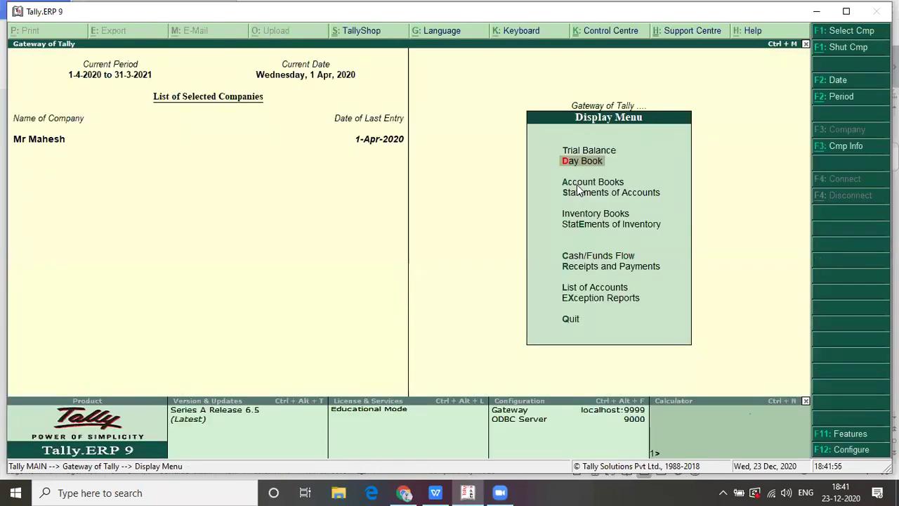
{"action": "key", "text": "Escape"}
{"action": "key", "text": "Up"}
{"action": "key", "text": "Up"}
{"action": "key", "text": "Up"}
{"action": "key", "text": "Up"}
{"action": "key", "text": "Up"}
{"action": "key", "text": "Up"}
{"action": "key", "text": "Up"}
{"action": "key", "text": "Up"}
{"action": "key", "text": "Up"}
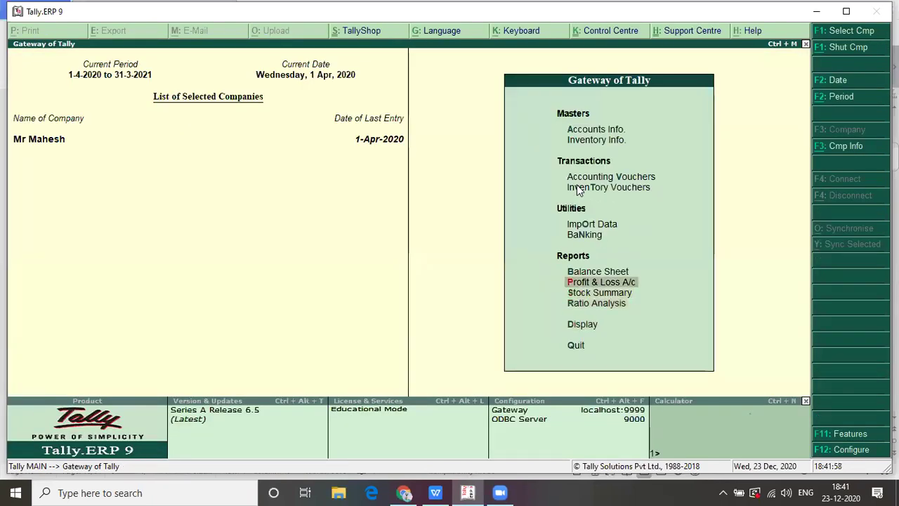
{"action": "key", "text": "Up"}
{"action": "key", "text": "Return"}
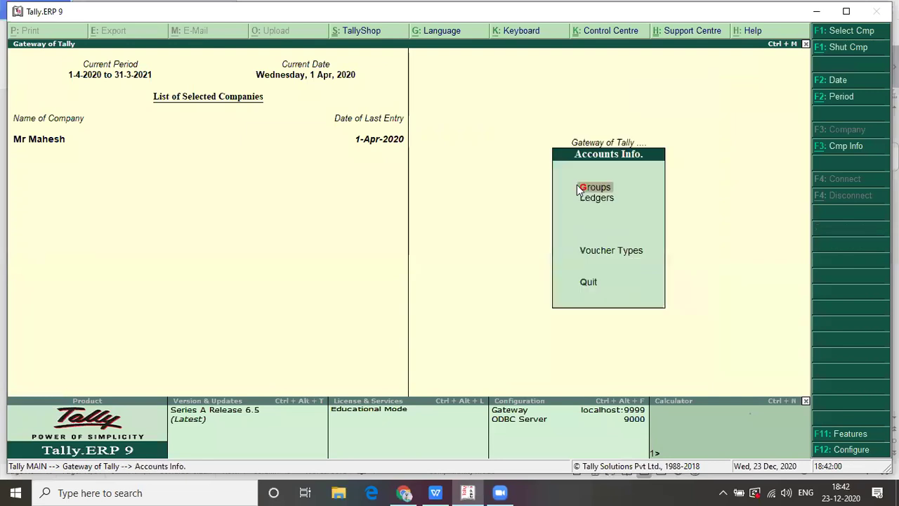
- Open the multiple-ledger alteration for All Items
{"action": "key", "text": "Down"}
{"action": "key", "text": "Return"}
{"action": "key", "text": "Down"}
{"action": "key", "text": "Down"}
{"action": "key", "text": "Down"}
{"action": "key", "text": "Down"}
{"action": "key", "text": "Down"}
{"action": "key", "text": "Return"}
{"action": "key", "text": "Return"}
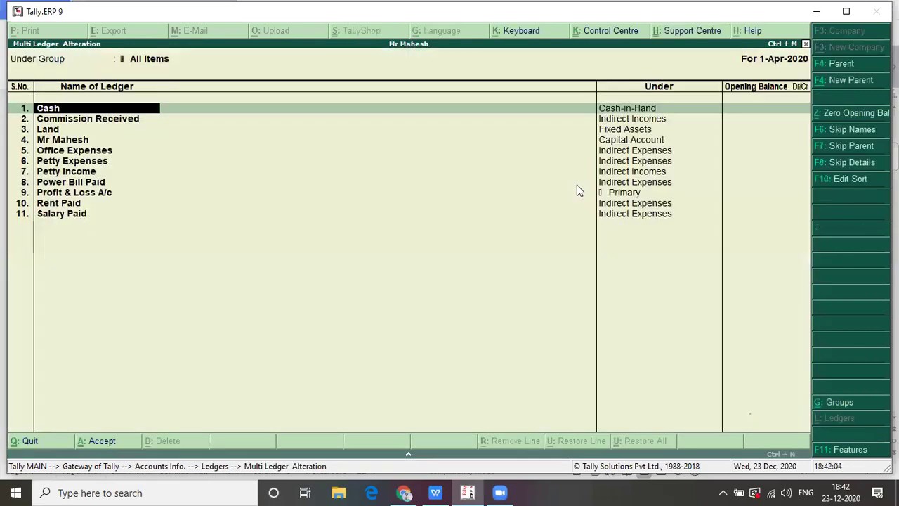
- Rename the Office Expenses ledger to Office Income
{"action": "key", "text": "Return"}
{"action": "key", "text": "Return"}
{"action": "key", "text": "Return"}
{"action": "key", "text": "Return"}
{"action": "key", "text": "Return"}
{"action": "key", "text": "Return"}
{"action": "key", "text": "Return"}
{"action": "key", "text": "Return"}
{"action": "key", "text": "Return"}
{"action": "key", "text": "Return"}
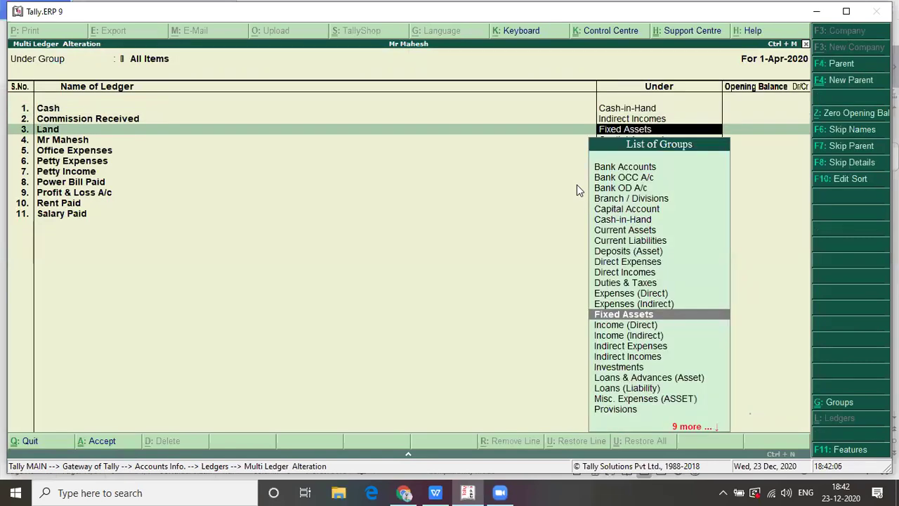
{"action": "key", "text": "Return"}
{"action": "key", "text": "Return"}
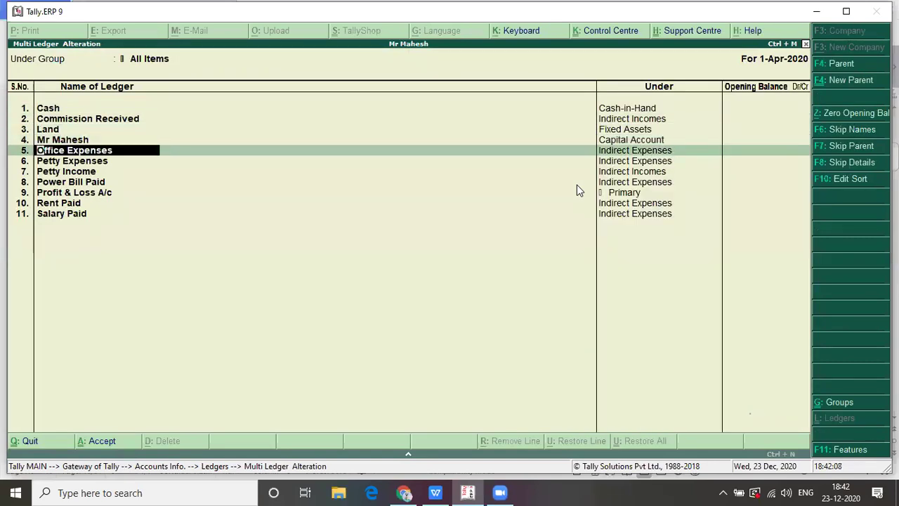
{"action": "type", "text": "Offive"}
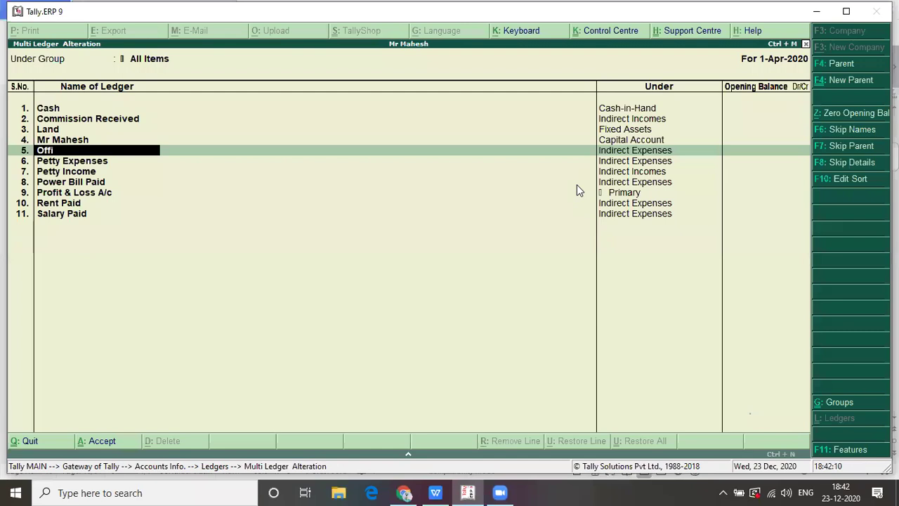
{"action": "key", "text": "BackSpace"}
{"action": "key", "text": "BackSpace"}
{"action": "type", "text": "ce Income"}
{"action": "key", "text": "Return"}
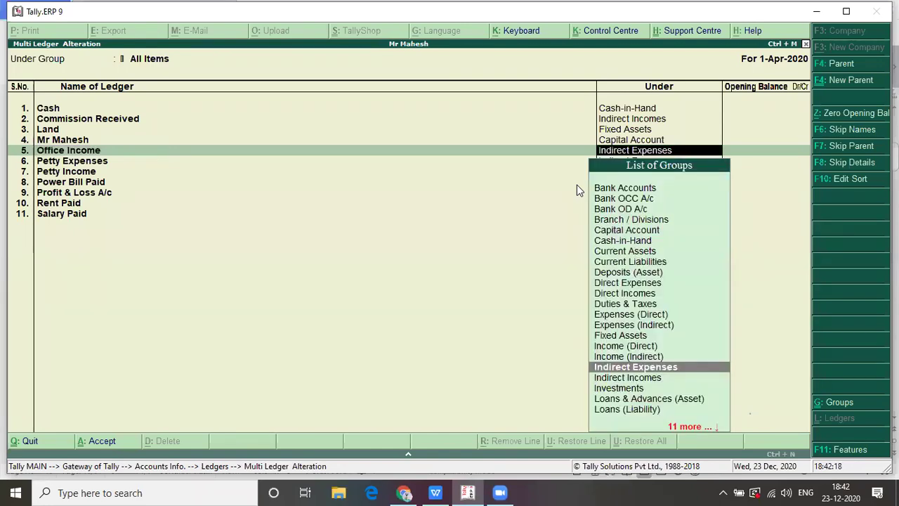
- Place the Office Income ledger under Indirect Incomes and save the ledger alterations
{"action": "type", "text": "In"}
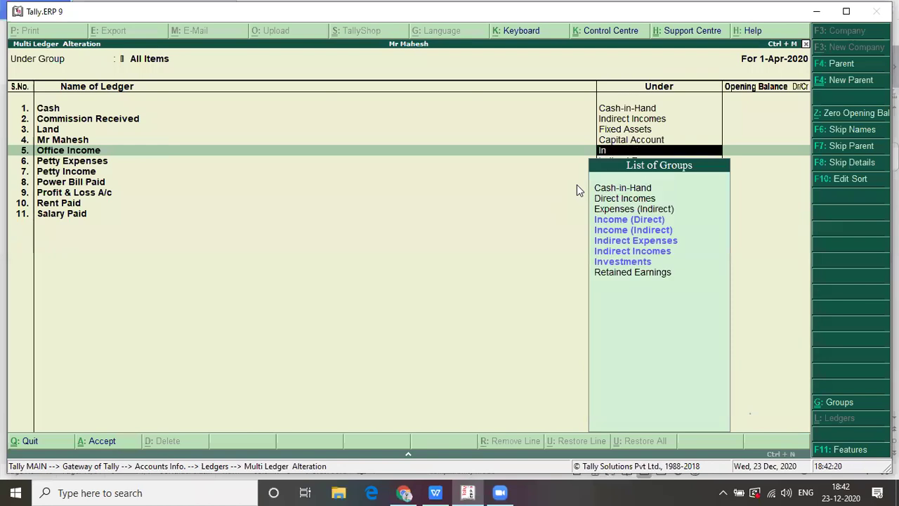
{"action": "key", "text": "Down"}
{"action": "key", "text": "Return"}
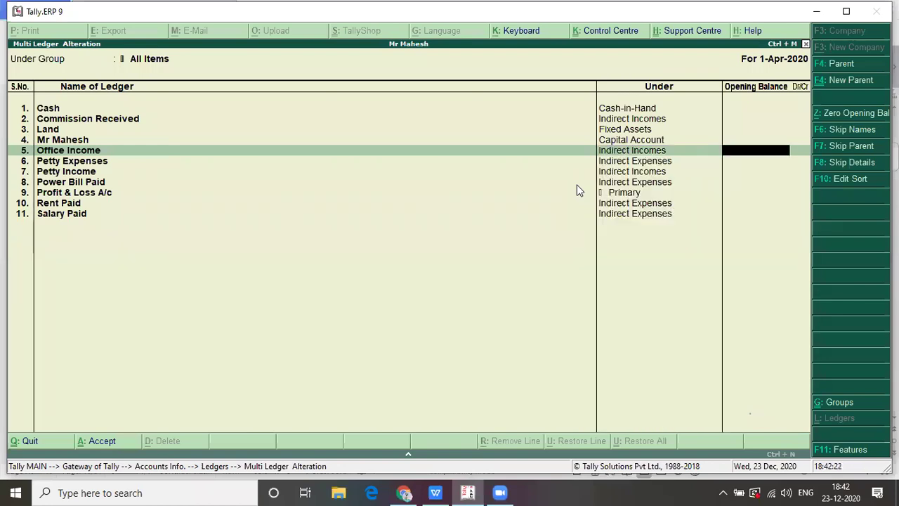
{"action": "key", "text": "Return"}
{"action": "key", "text": "Return"}
{"action": "key", "text": "Return"}
{"action": "key", "text": "Return"}
{"action": "key", "text": "Return"}
{"action": "key", "text": "Return"}
{"action": "key", "text": "Return"}
{"action": "key", "text": "Return"}
{"action": "key", "text": "Return"}
{"action": "key", "text": "Return"}
{"action": "key", "text": "Return"}
{"action": "key", "text": "Return"}
{"action": "key", "text": "Return"}
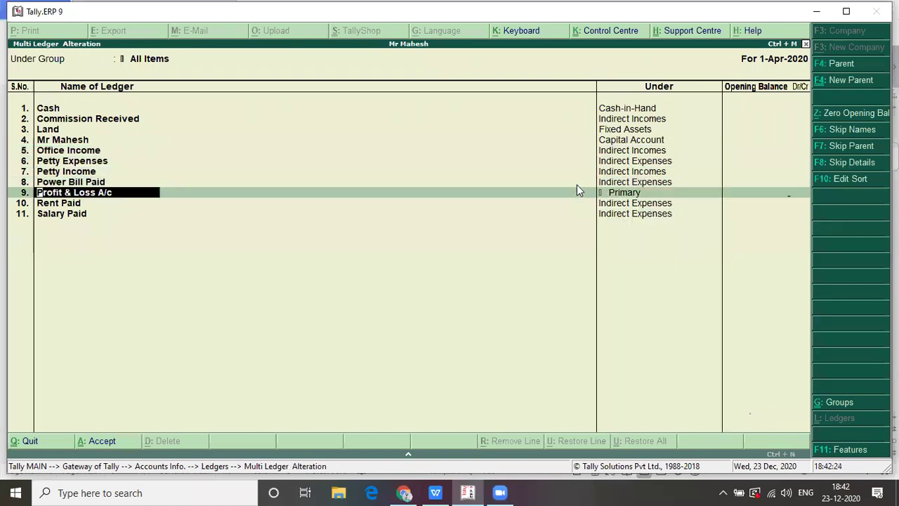
{"action": "key", "text": "Return"}
{"action": "key", "text": "Return"}
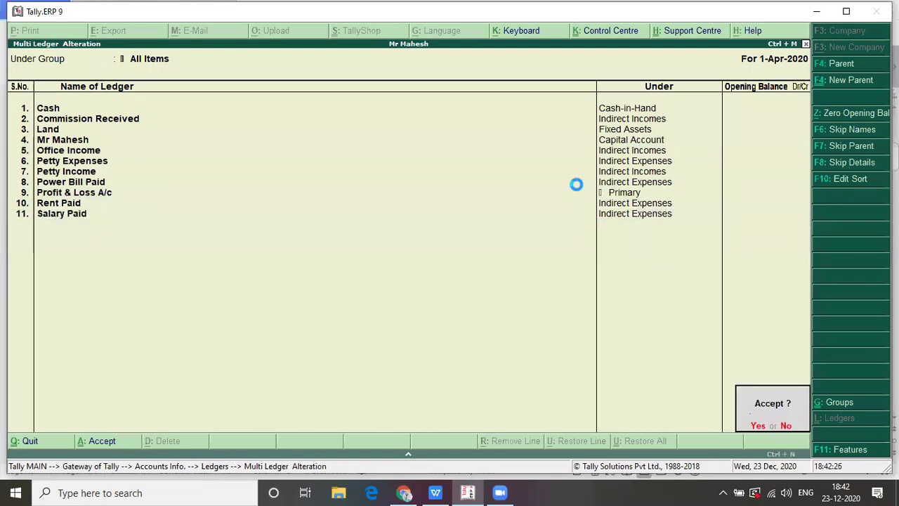
{"action": "key", "text": "Return"}
- Leave the ledger masters and open the Day Book for the Office Income correction
{"action": "key", "text": "Escape"}
{"action": "key", "text": "Escape"}
{"action": "key", "text": "Escape"}
{"action": "key", "text": "Down"}
{"action": "key", "text": "Down"}
{"action": "key", "text": "Down"}
{"action": "key", "text": "Down"}
{"action": "key", "text": "Down"}
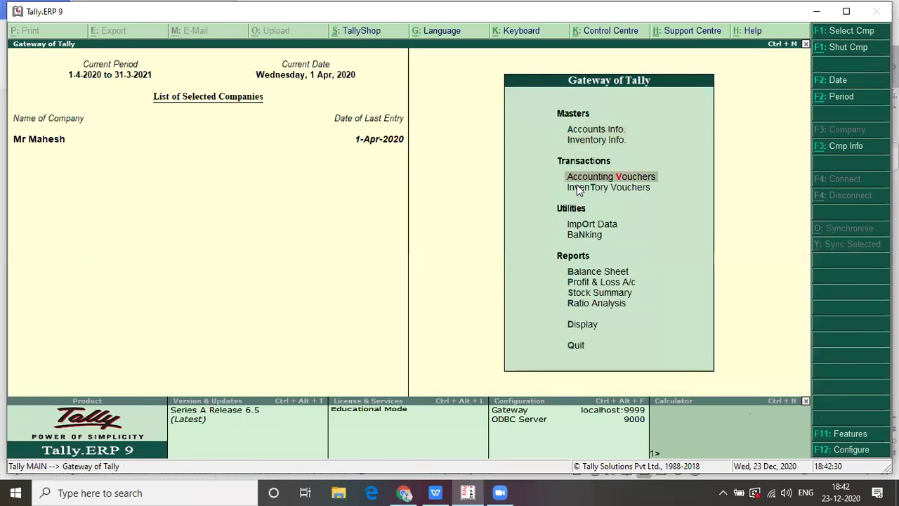
{"action": "key", "text": "Down"}
{"action": "key", "text": "Down"}
{"action": "key", "text": "Down"}
{"action": "key", "text": "Down"}
{"action": "key", "text": "Down"}
{"action": "key", "text": "Return"}
{"action": "key", "text": "Down"}
{"action": "key", "text": "Return"}
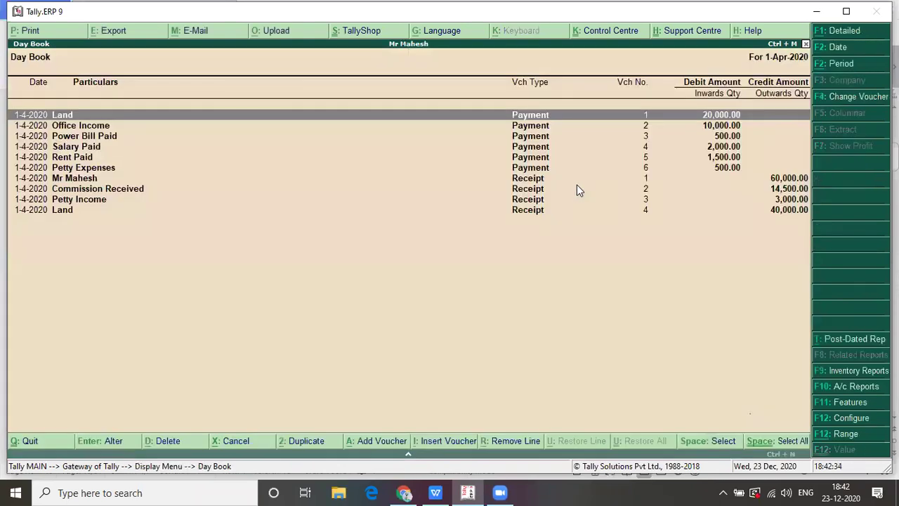
- Convert the Office Income payment in the Day Book to a receipt voucher and save it
{"action": "key", "text": "Down"}
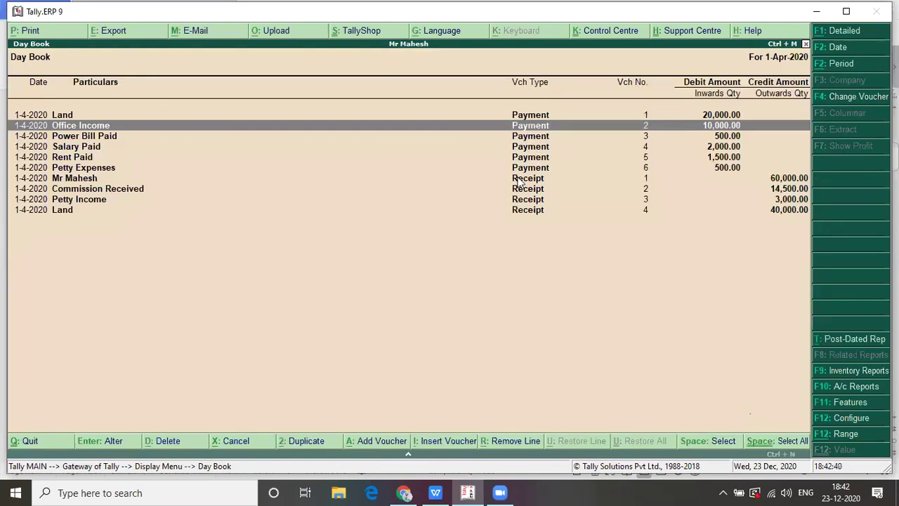
{"action": "key", "text": "Return"}
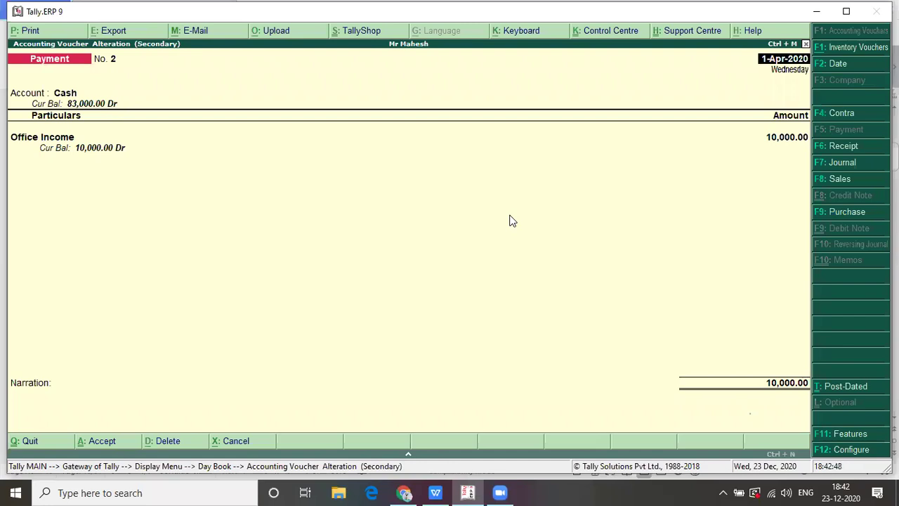
{"action": "key", "text": "F6"}
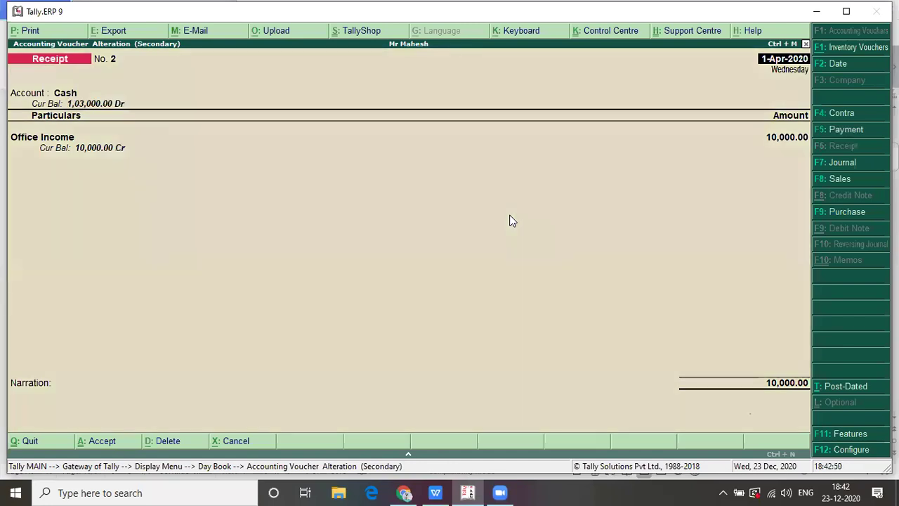
{"action": "key", "text": "Return"}
{"action": "key", "text": "Return"}
{"action": "key", "text": "Return"}
{"action": "key", "text": "Return"}
{"action": "key", "text": "Return"}
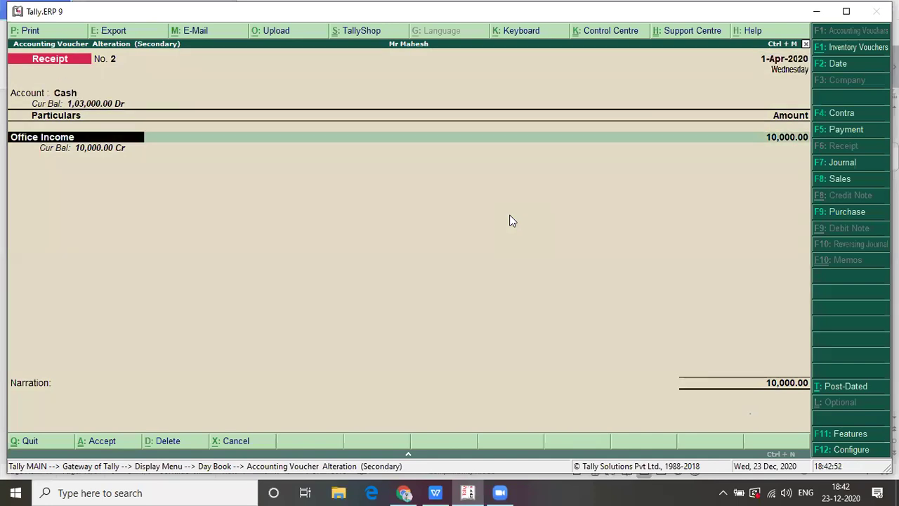
{"action": "key", "text": "Return"}
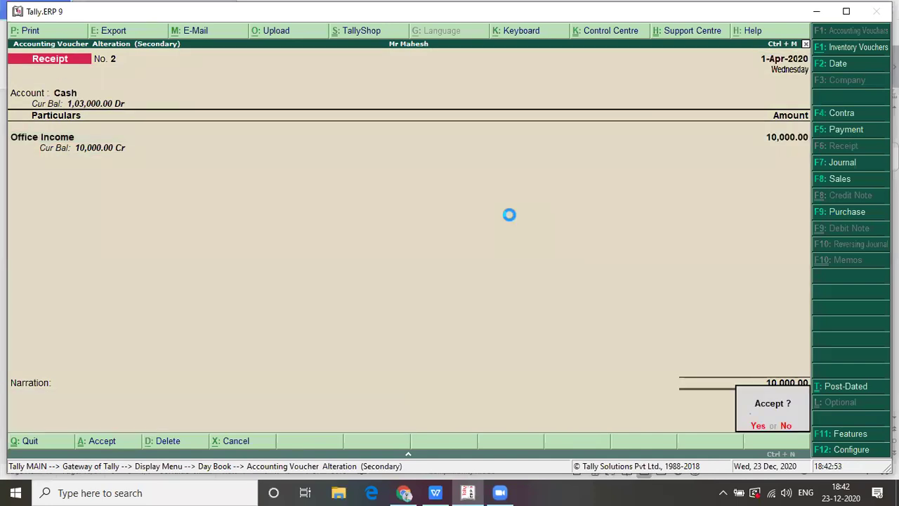
{"action": "key", "text": "Return"}
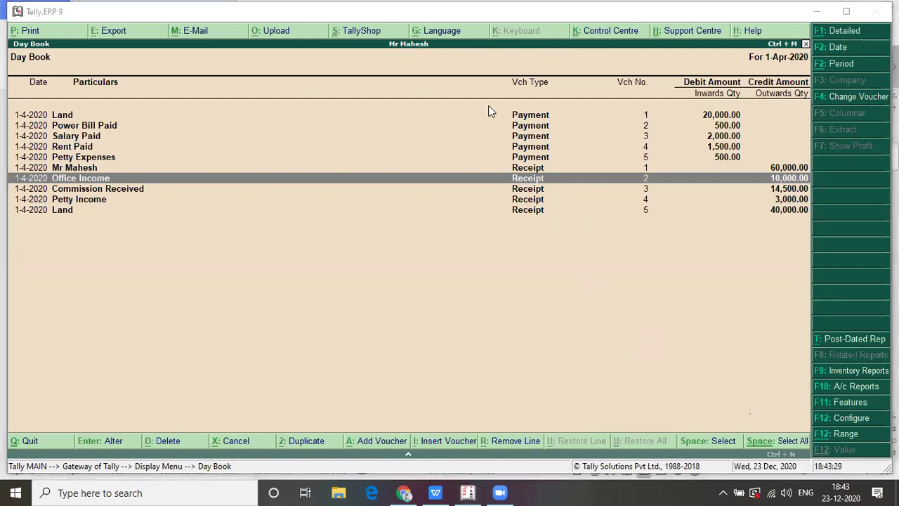
- Switch to the TALLY MATERIAL document in WPS Office and read the Error Rectification introduction with its error types
{"action": "key", "text": "alt+Tab"}
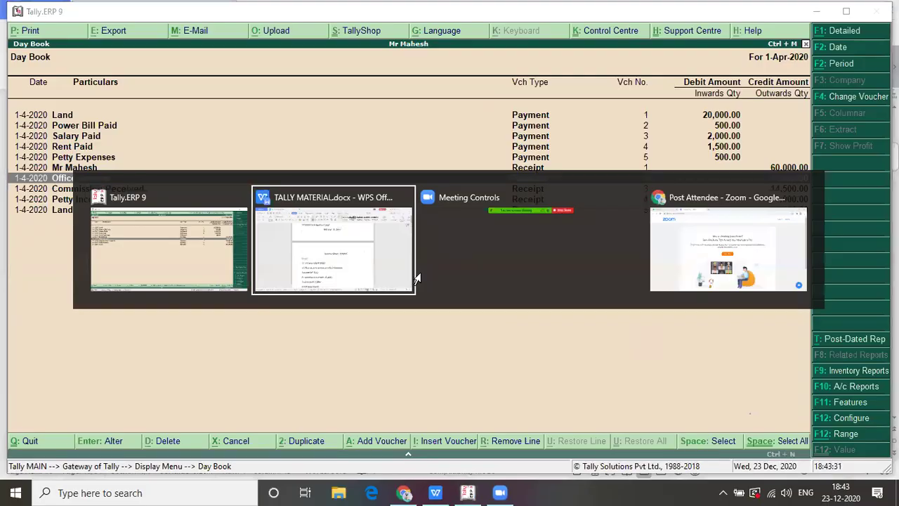
{"action": "left_click", "coordinate": [415, 277]}
{"action": "key", "text": "Up"}
{"action": "key", "text": "Up"}
{"action": "key", "text": "Up"}
{"action": "key", "text": "Up"}
{"action": "key", "text": "Up"}
{"action": "key", "text": "Up"}
{"action": "key", "text": "Up"}
{"action": "key", "text": "Up"}
{"action": "key", "text": "Up"}
{"action": "key", "text": "Up"}
{"action": "key", "text": "Up"}
{"action": "key", "text": "Up"}
{"action": "key", "text": "Up"}
{"action": "key", "text": "Up"}
{"action": "key", "text": "Up"}
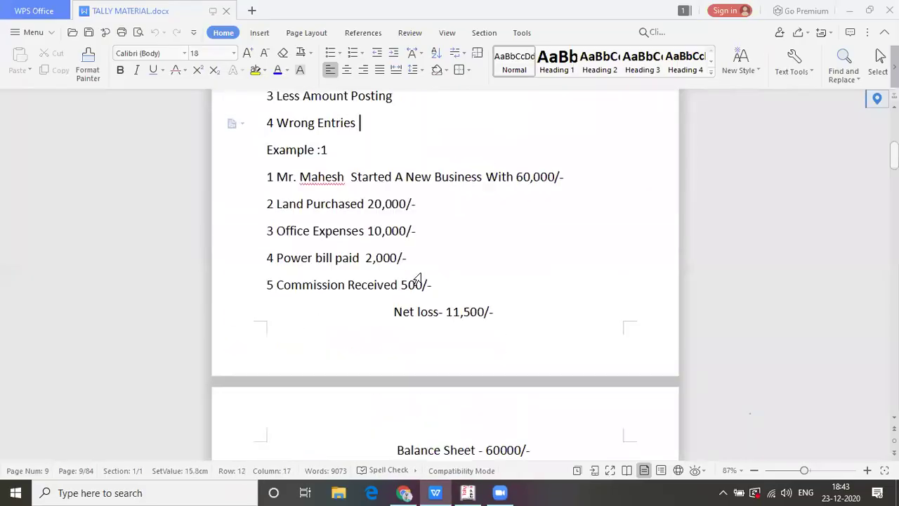
{"action": "key", "text": "Down"}
{"action": "key", "text": "Down"}
{"action": "key", "text": "Down"}
{"action": "key", "text": "Down"}
{"action": "key", "text": "Down"}
{"action": "key", "text": "Down"}
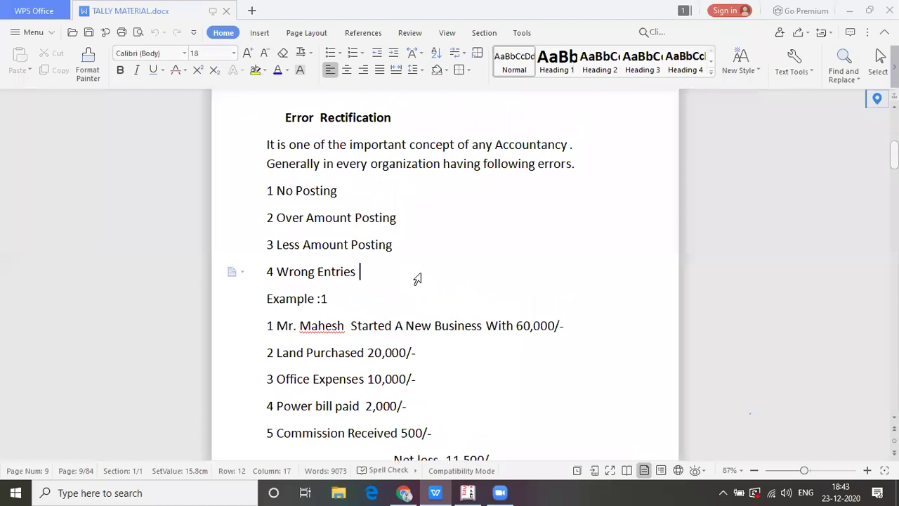
- Examine the Example 1 entries from the business start to the commission received
{"action": "key", "text": "Down"}
{"action": "key", "text": "Down"}
{"action": "key", "text": "Down"}
{"action": "key", "text": "Down"}
{"action": "key", "text": "Down"}
{"action": "key", "text": "Down"}
{"action": "key", "text": "Down"}
{"action": "key", "text": "Down"}
{"action": "key", "text": "Down"}
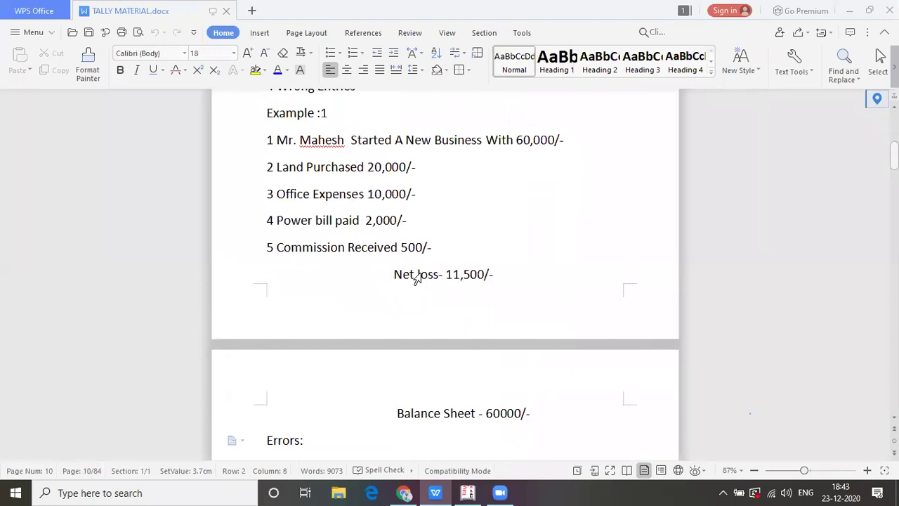
{"action": "key", "text": "Up"}
{"action": "key", "text": "Up"}
{"action": "key", "text": "Up"}
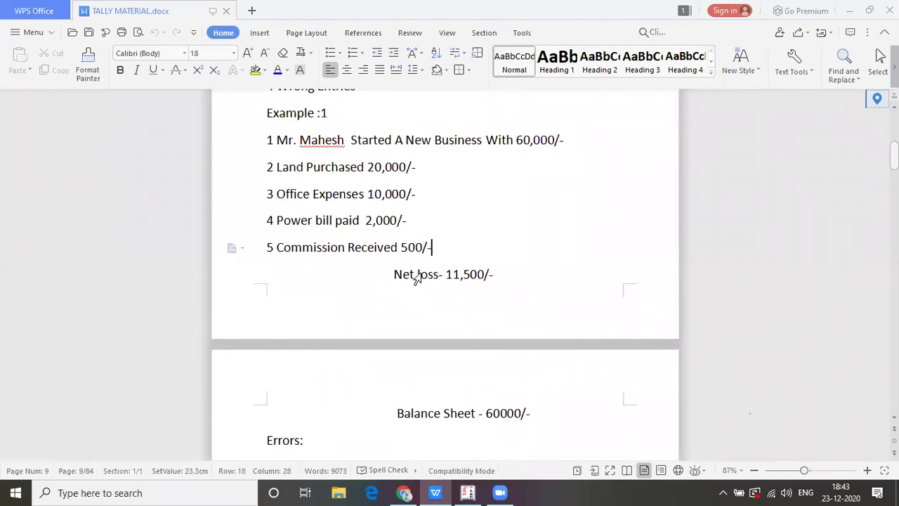
- Compare the power bill paid entry of Example 1 with the power bill item in the Errors list
{"action": "left_click", "coordinate": [413, 220]}
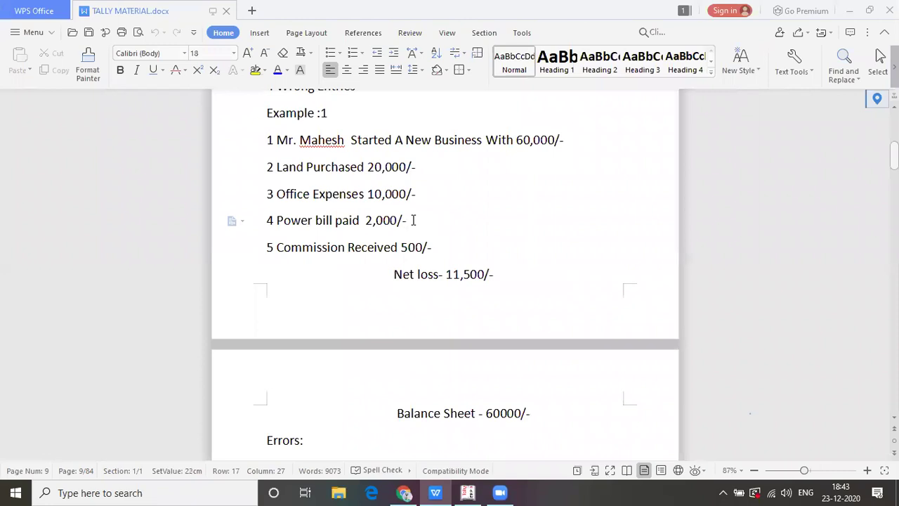
{"action": "key", "text": "Down"}
{"action": "key", "text": "Down"}
{"action": "key", "text": "Down"}
{"action": "key", "text": "Down"}
{"action": "key", "text": "Down"}
{"action": "key", "text": "Down"}
{"action": "key", "text": "Down"}
{"action": "key", "text": "Down"}
{"action": "key", "text": "Down"}
{"action": "key", "text": "Down"}
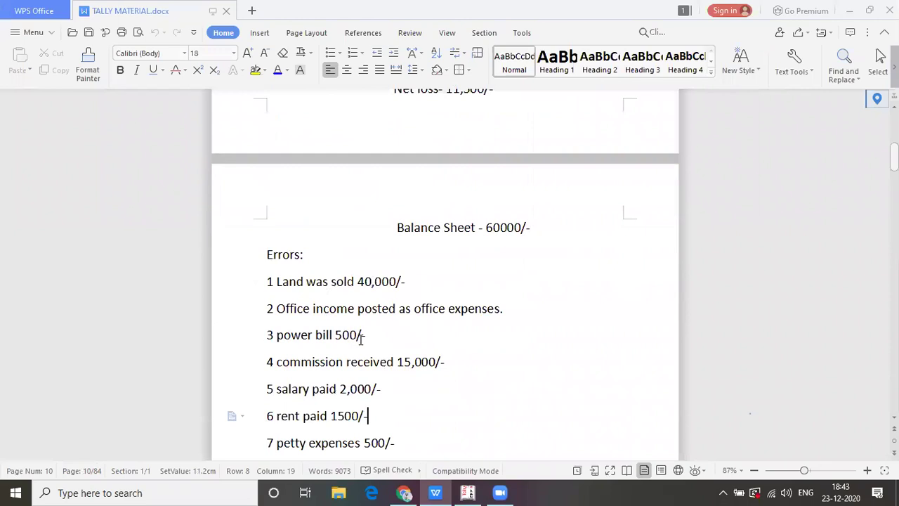
{"action": "left_click", "coordinate": [360, 340]}
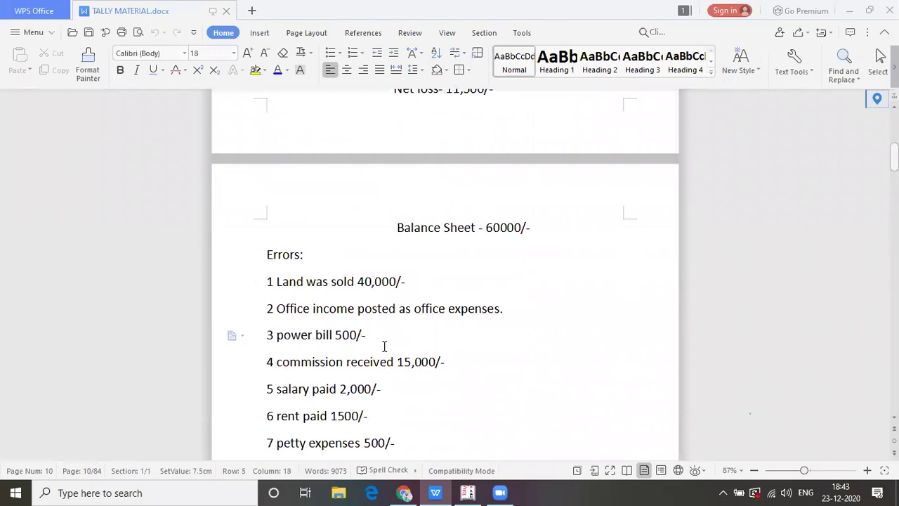
- Review the Example 1 entries against the start of the Errors list, ending at the commission received entry
{"action": "key", "text": "Up"}
{"action": "key", "text": "Up"}
{"action": "key", "text": "Up"}
{"action": "key", "text": "Up"}
{"action": "key", "text": "Up"}
{"action": "key", "text": "Up"}
{"action": "key", "text": "Up"}
{"action": "key", "text": "Up"}
{"action": "key", "text": "Up"}
{"action": "key", "text": "Up"}
{"action": "key", "text": "Up"}
{"action": "key", "text": "Up"}
{"action": "key", "text": "Down"}
{"action": "key", "text": "Down"}
{"action": "key", "text": "Down"}
{"action": "key", "text": "Down"}
{"action": "key", "text": "Down"}
{"action": "key", "text": "Down"}
{"action": "key", "text": "Down"}
{"action": "key", "text": "Down"}
{"action": "key", "text": "Down"}
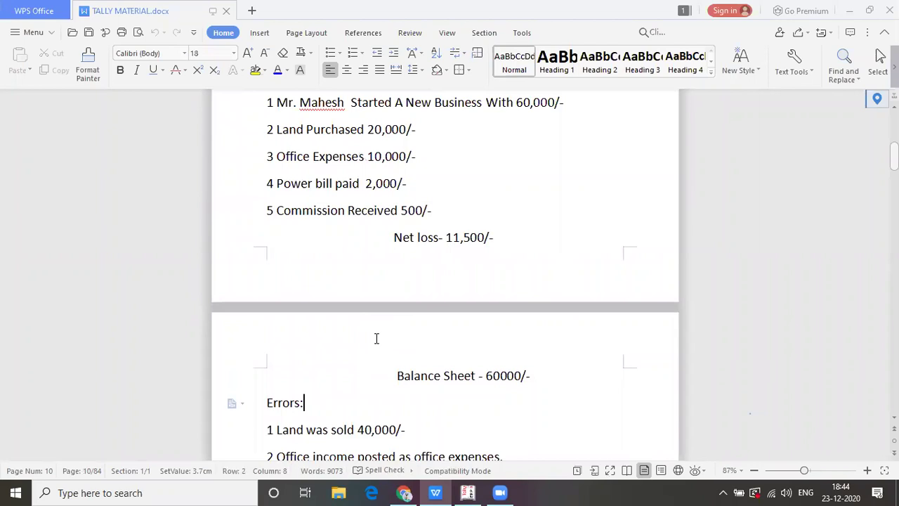
{"action": "key", "text": "Up"}
{"action": "key", "text": "Up"}
{"action": "key", "text": "Up"}
{"action": "key", "text": "Up"}
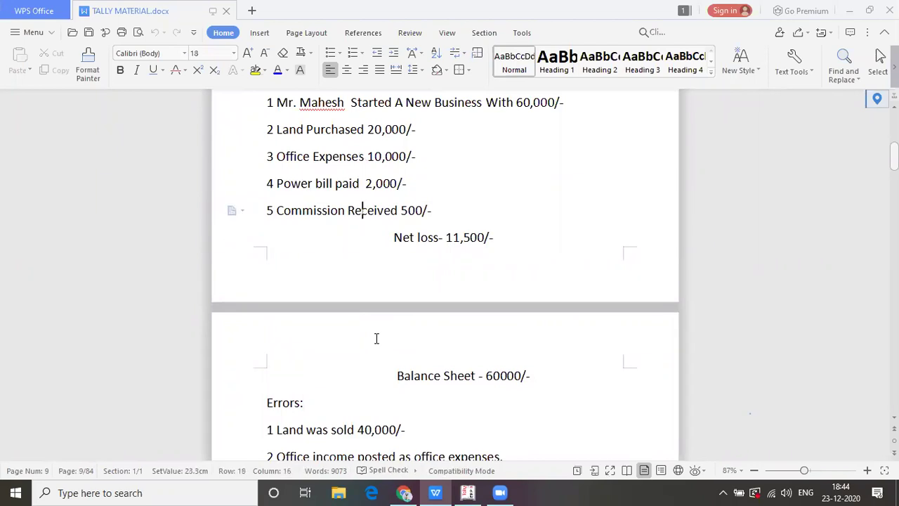
- Review the list of posting error types above the Example 1 entries in the document
{"action": "key", "text": "Up"}
{"action": "key", "text": "Up"}
{"action": "key", "text": "Up"}
{"action": "key", "text": "Up"}
{"action": "key", "text": "Up"}
{"action": "key", "text": "Up"}
{"action": "key", "text": "Up"}
{"action": "key", "text": "Up"}
{"action": "key", "text": "Up"}
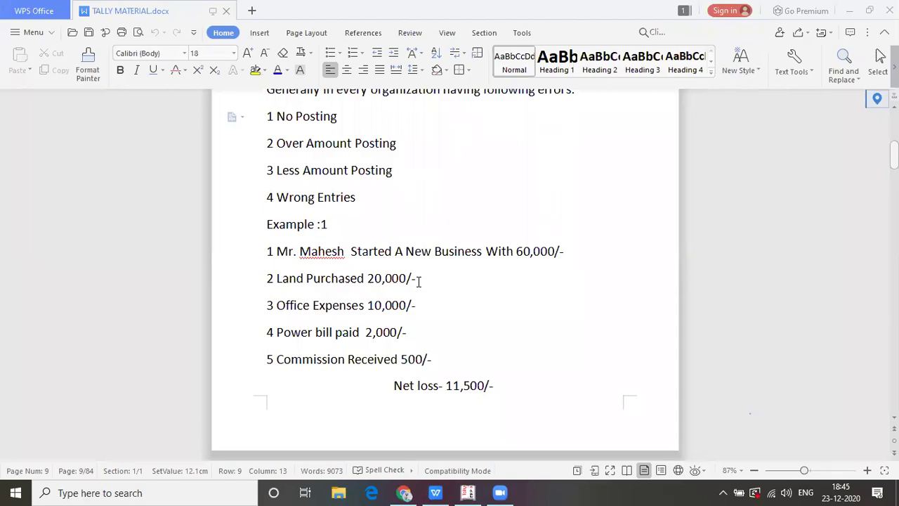
- Switch to Tally.ERP 9 and set the Power Bill Paid payment voucher's amount to 2,000, saving the voucher
{"action": "key", "text": "alt+Tab"}
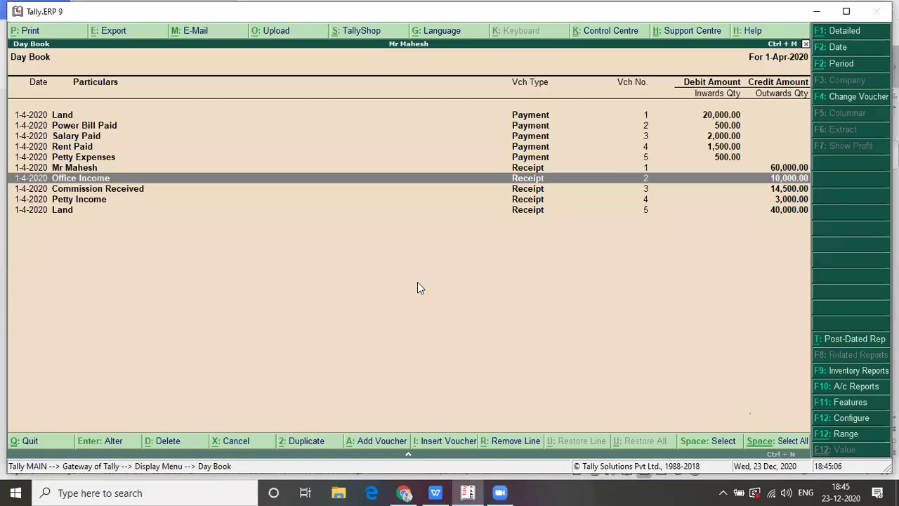
{"action": "key", "text": "Up"}
{"action": "key", "text": "Up"}
{"action": "key", "text": "Up"}
{"action": "key", "text": "Up"}
{"action": "key", "text": "Up"}
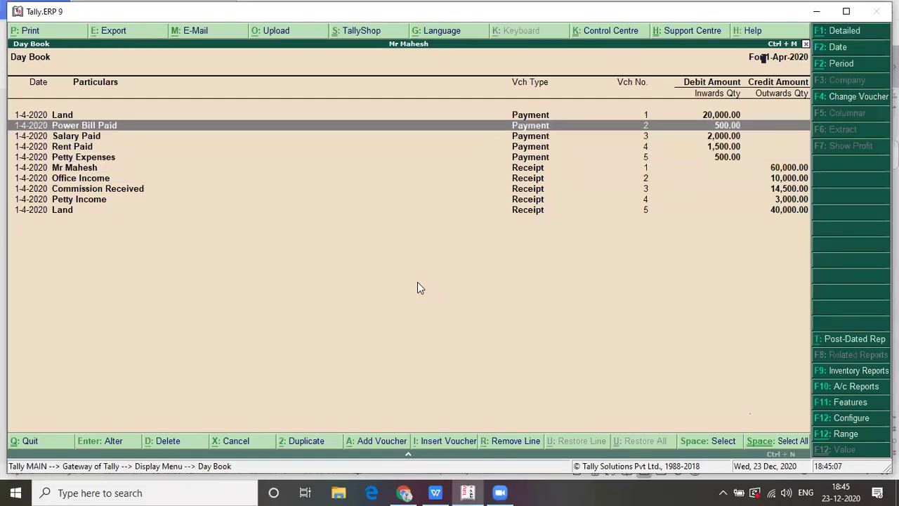
{"action": "key", "text": "Return"}
{"action": "key", "text": "Return"}
{"action": "key", "text": "Return"}
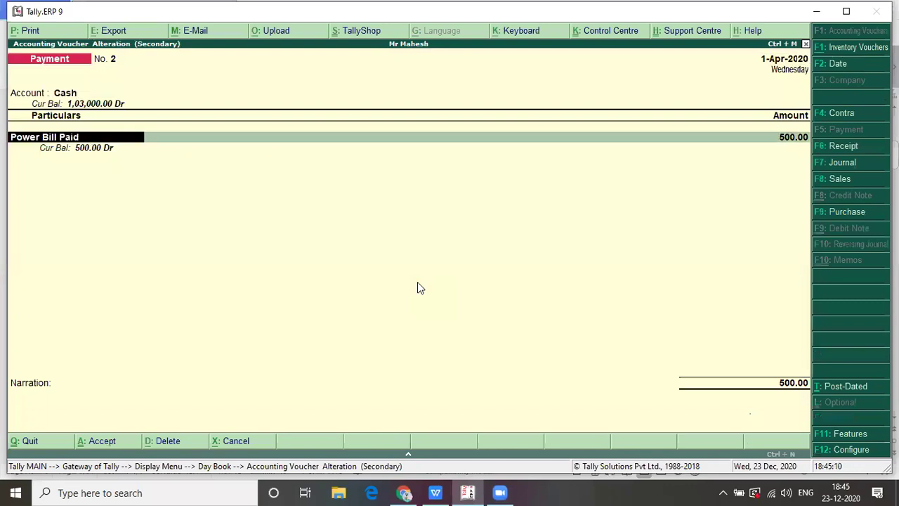
{"action": "key", "text": "Return"}
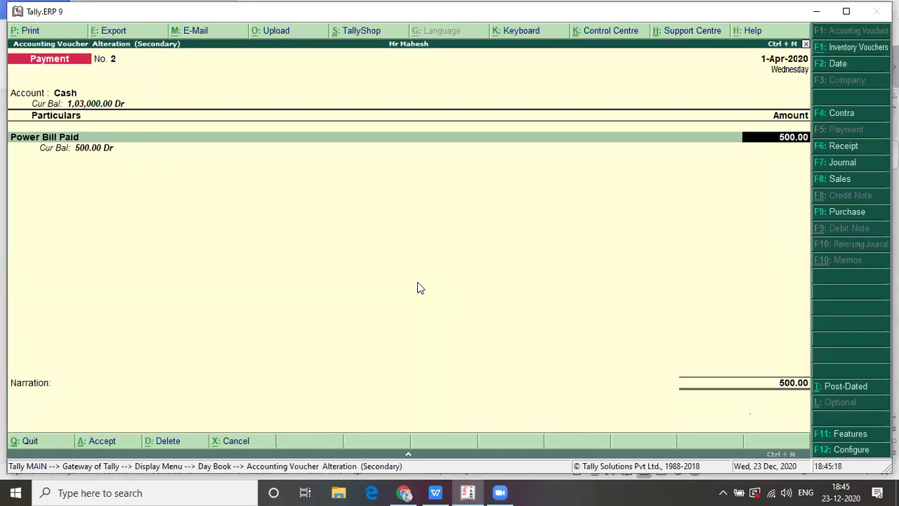
{"action": "type", "text": "2000"}
{"action": "key", "text": "Return"}
{"action": "key", "text": "Return"}
{"action": "key", "text": "Return"}
{"action": "key", "text": "Return"}
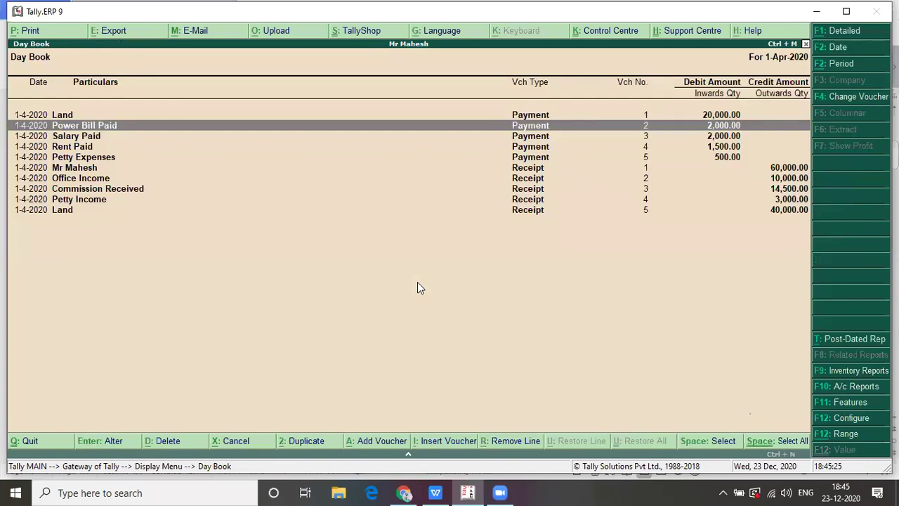
- Switch to the TALLY MATERIAL document in WPS Office and find the power bill item in the Errors list
{"action": "key", "text": "alt+Tab"}
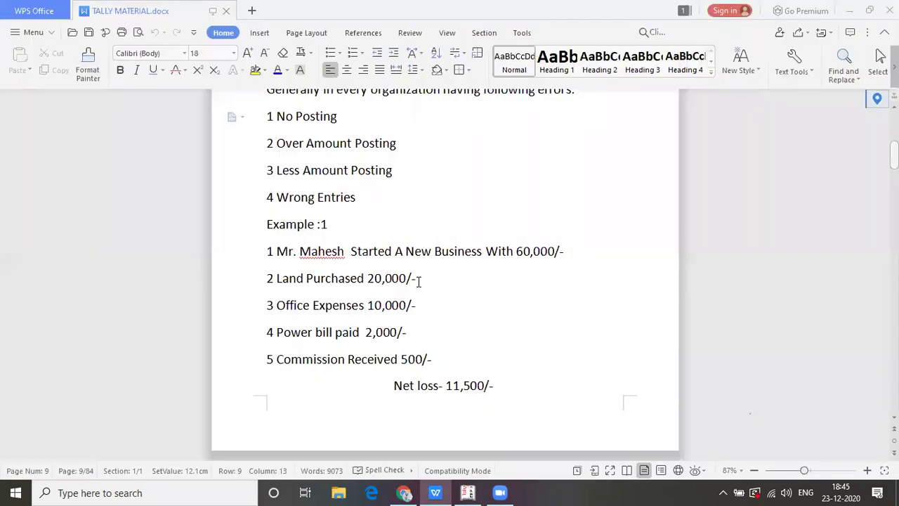
{"action": "key", "text": "Down"}
{"action": "key", "text": "Down"}
{"action": "key", "text": "Down"}
{"action": "key", "text": "Down"}
{"action": "key", "text": "Down"}
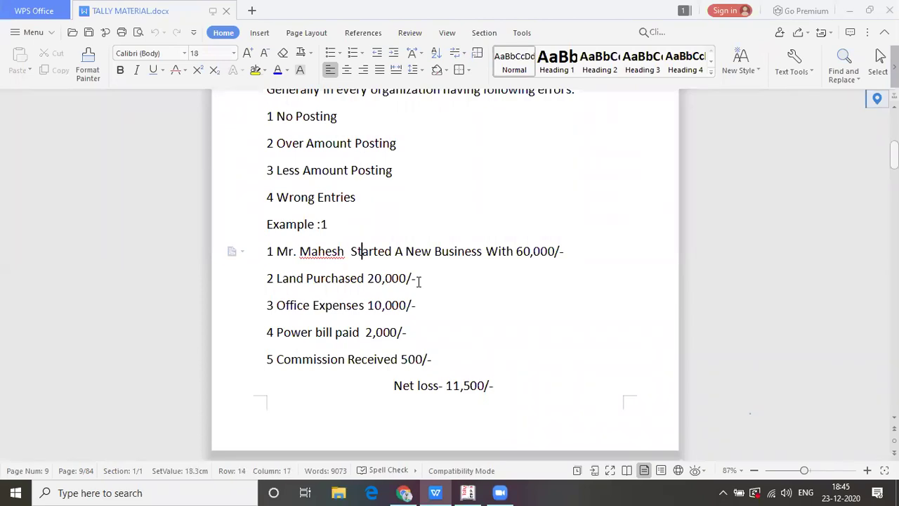
{"action": "key", "text": "Down"}
{"action": "key", "text": "Down"}
{"action": "key", "text": "Down"}
{"action": "key", "text": "Down"}
{"action": "key", "text": "Down"}
{"action": "key", "text": "Down"}
{"action": "key", "text": "Down"}
{"action": "key", "text": "Down"}
{"action": "key", "text": "Down"}
{"action": "key", "text": "Down"}
{"action": "key", "text": "Down"}
{"action": "key", "text": "Down"}
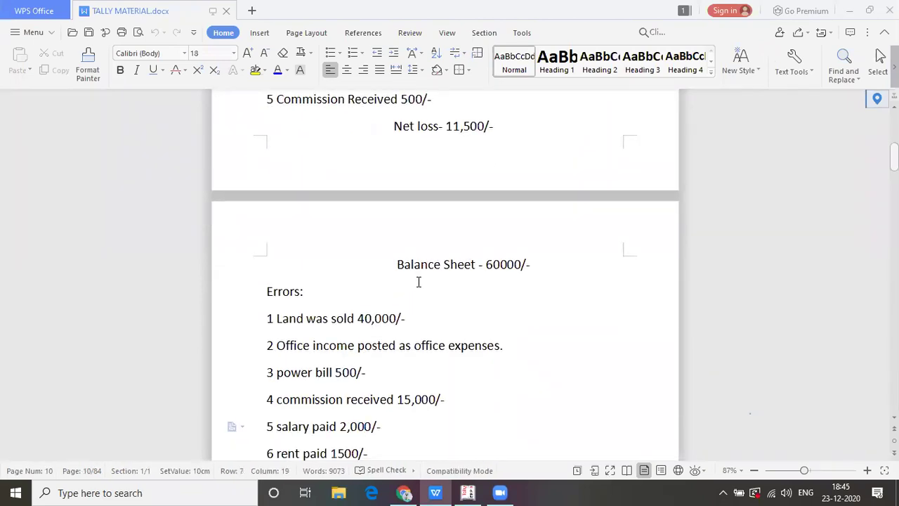
{"action": "left_click", "coordinate": [371, 386]}
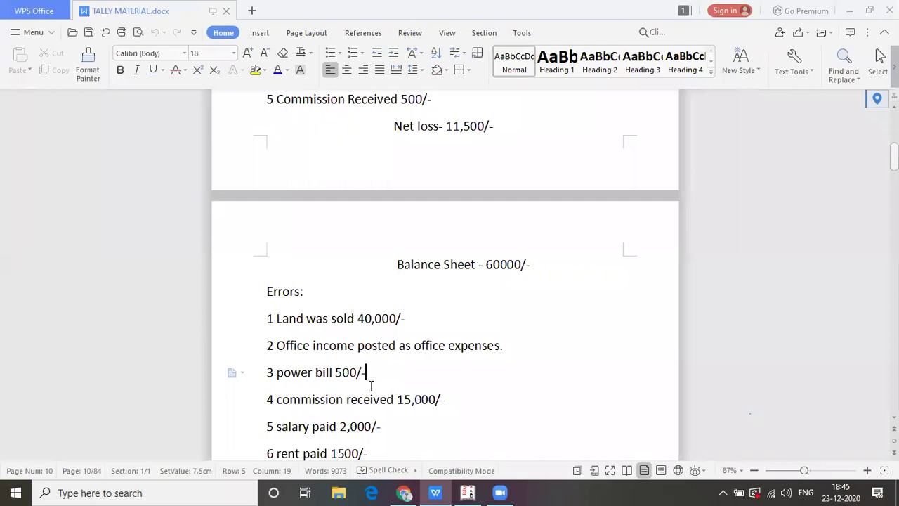
- Switch to Tally.ERP 9 and set the Power Bill Paid payment voucher's amount to 500, accepting the alteration
{"action": "key", "text": "alt+Tab"}
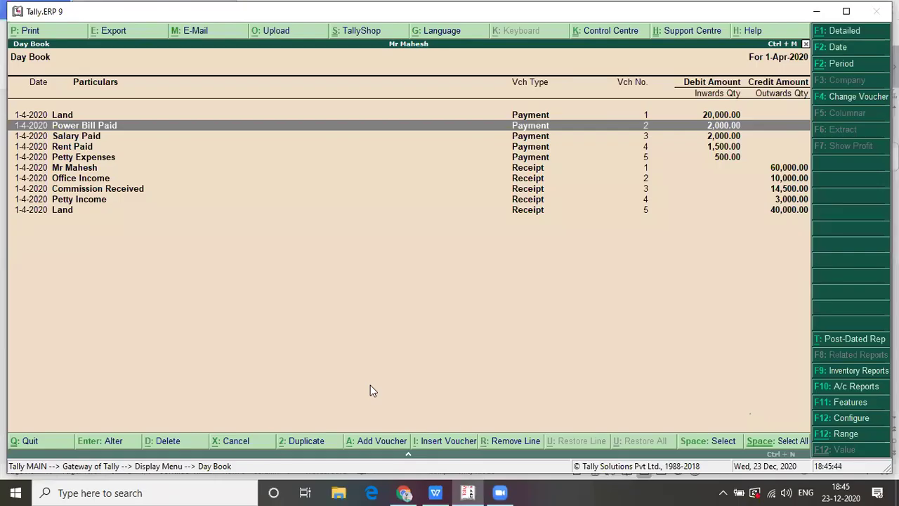
{"action": "key", "text": "Return"}
{"action": "key", "text": "Return"}
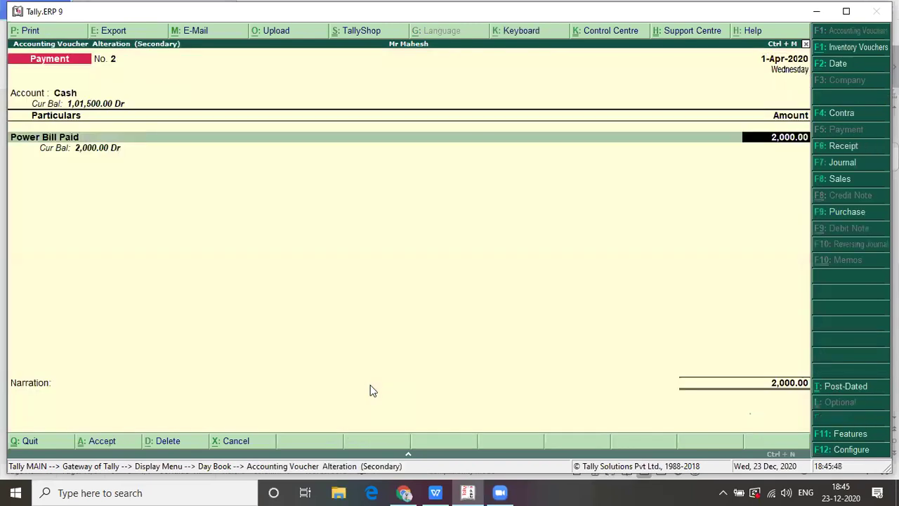
{"action": "type", "text": "500"}
{"action": "key", "text": "Return"}
{"action": "key", "text": "Return"}
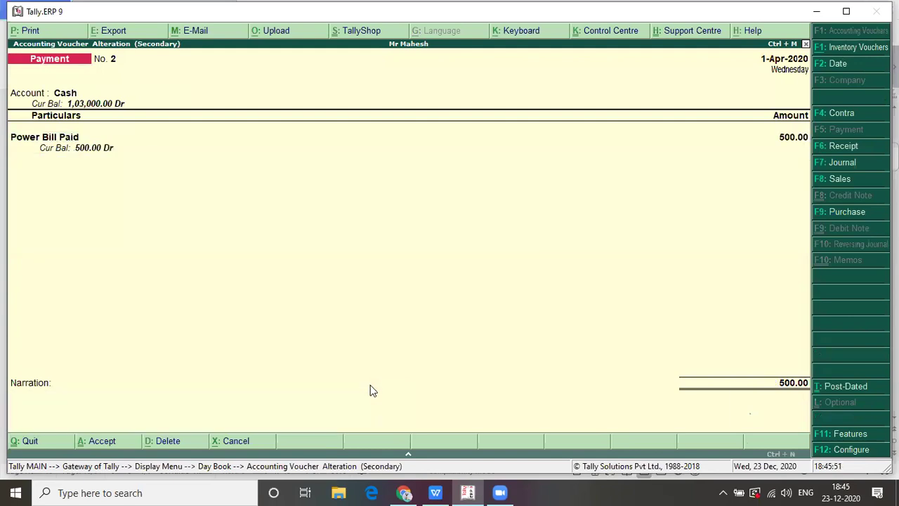
{"action": "key", "text": "Return"}
{"action": "key", "text": "Return"}
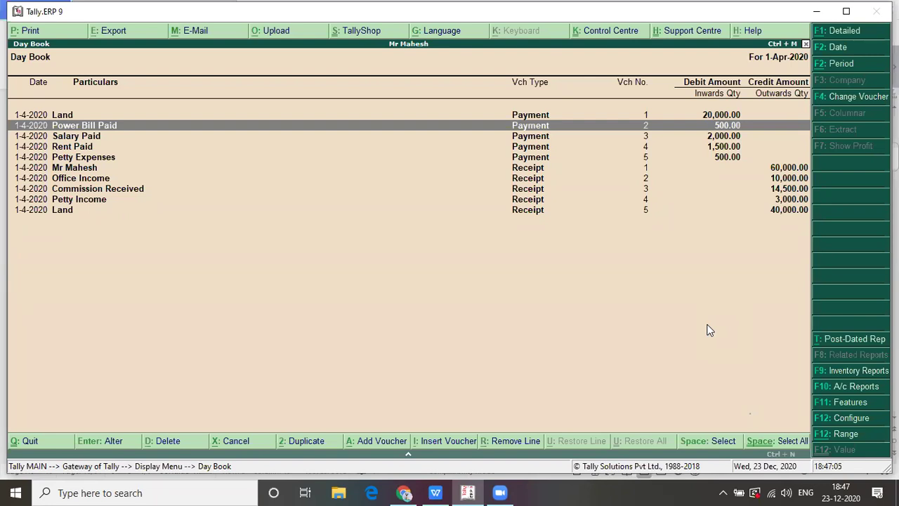
- Switch to the TALLY MATERIAL document in WPS Office and select the power bill paid entry of Example 1
{"action": "key", "text": "alt+Tab"}
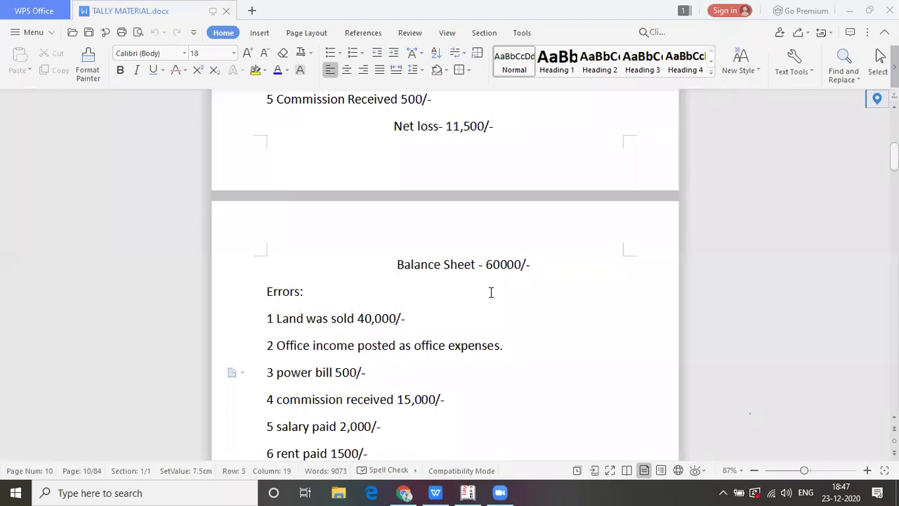
{"action": "left_click", "coordinate": [572, 248]}
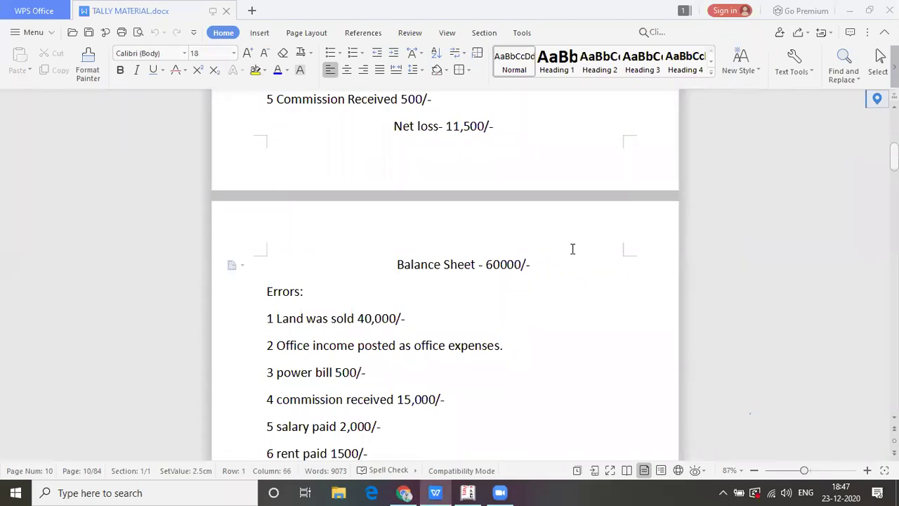
{"action": "key", "text": "Up"}
{"action": "key", "text": "Up"}
{"action": "key", "text": "Up"}
{"action": "key", "text": "Up"}
{"action": "key", "text": "Up"}
{"action": "key", "text": "Up"}
{"action": "key", "text": "Up"}
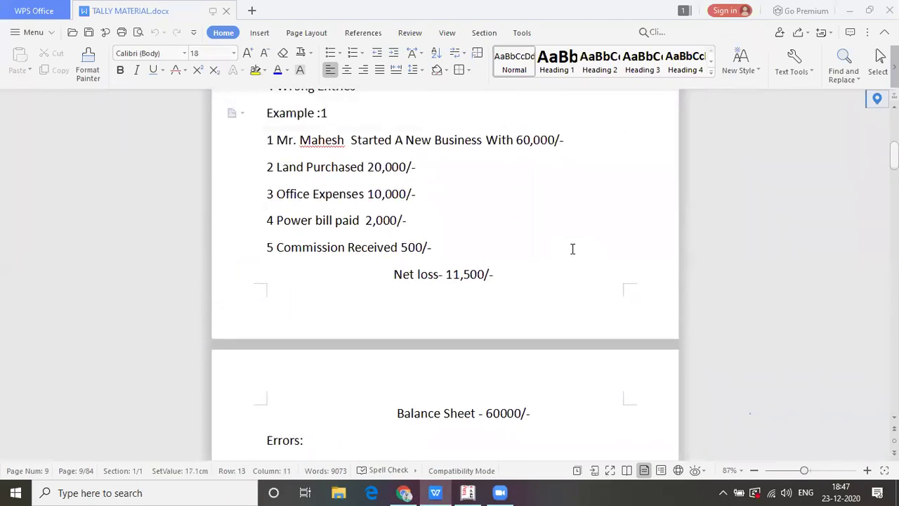
{"action": "left_click_drag", "start_coordinate": [276, 220], "coordinate": [400, 220]}
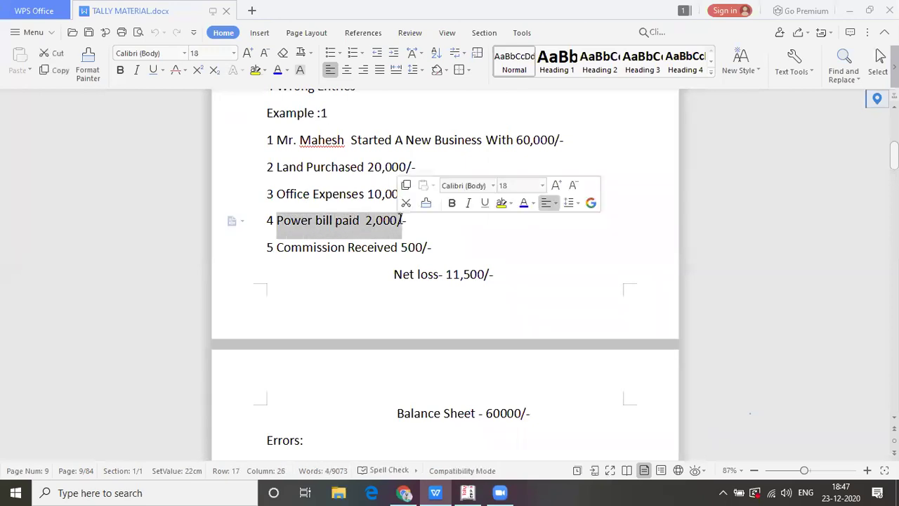
- Select the power bill item in the Errors list to compare it with the Example 1 entry
{"action": "left_click", "coordinate": [517, 305]}
{"action": "key", "text": "Down"}
{"action": "key", "text": "Down"}
{"action": "key", "text": "Down"}
{"action": "key", "text": "Down"}
{"action": "key", "text": "Down"}
{"action": "key", "text": "Down"}
{"action": "key", "text": "Down"}
{"action": "key", "text": "Down"}
{"action": "key", "text": "Down"}
{"action": "key", "text": "Down"}
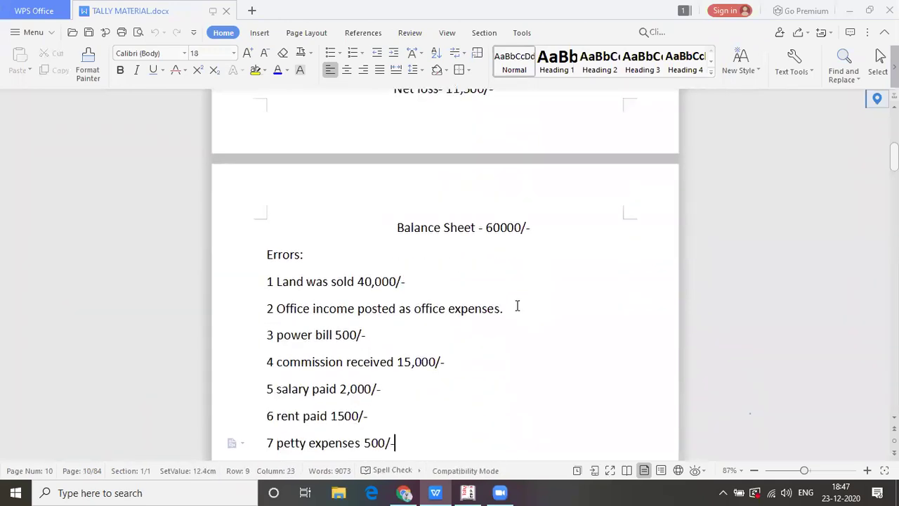
{"action": "left_click", "coordinate": [272, 298]}
{"action": "left_click_drag", "start_coordinate": [272, 297], "coordinate": [374, 302]}
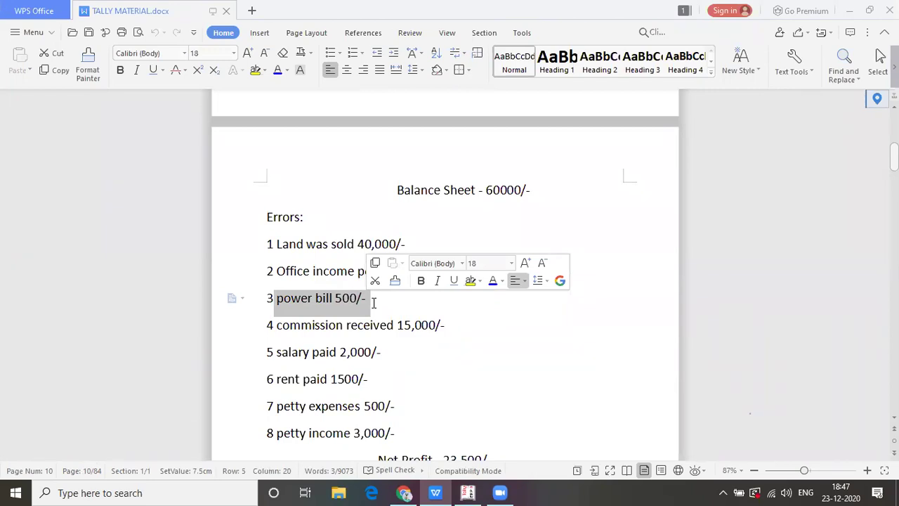
- Return to the Tally.ERP 9 Day Book and change the Power Bill Paid payment voucher's amount to 2,000
{"action": "key", "text": "alt+Tab"}
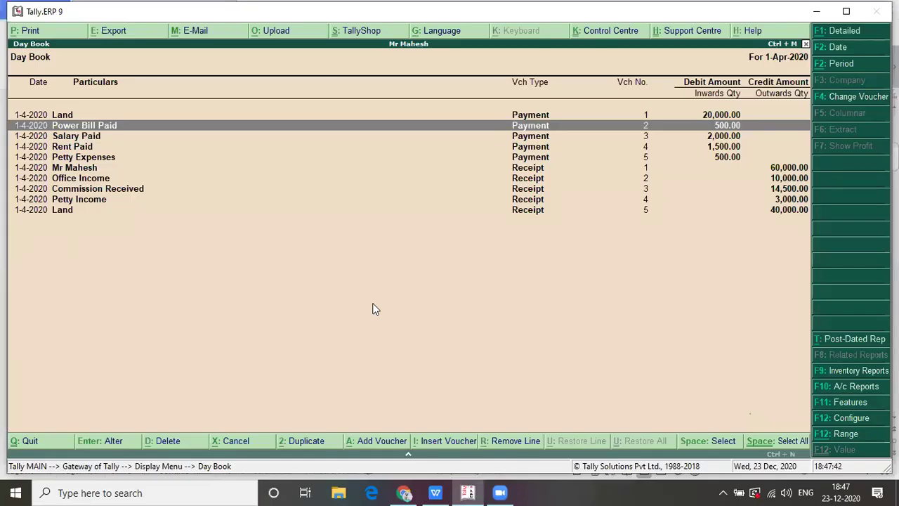
{"action": "key", "text": "Down"}
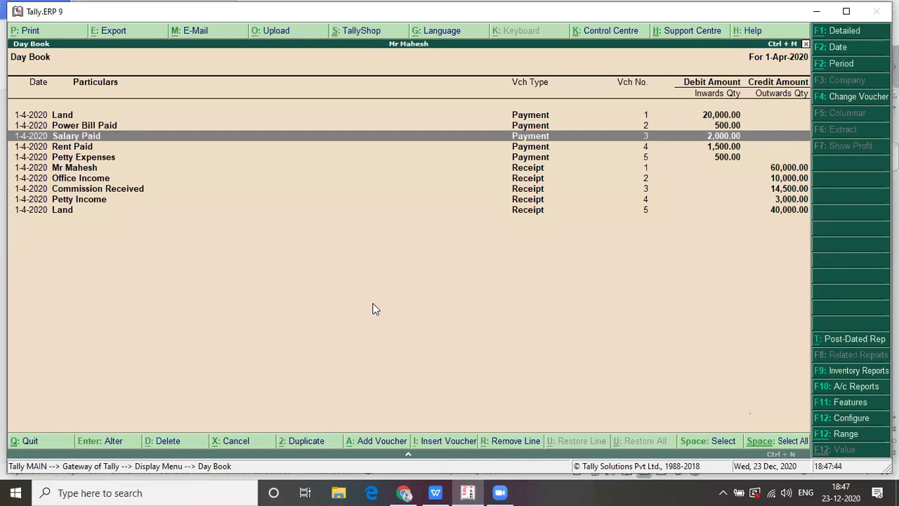
{"action": "key", "text": "Down"}
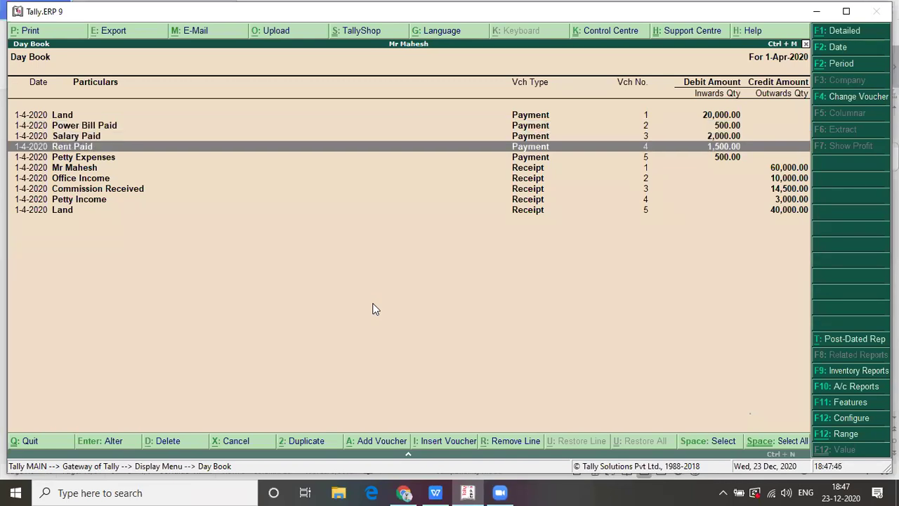
{"action": "key", "text": "Up"}
{"action": "key", "text": "Up"}
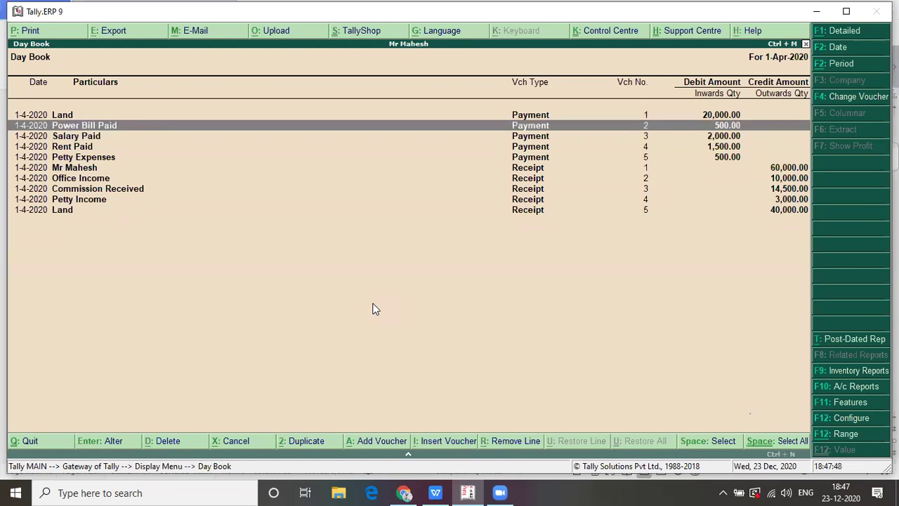
{"action": "key", "text": "Return"}
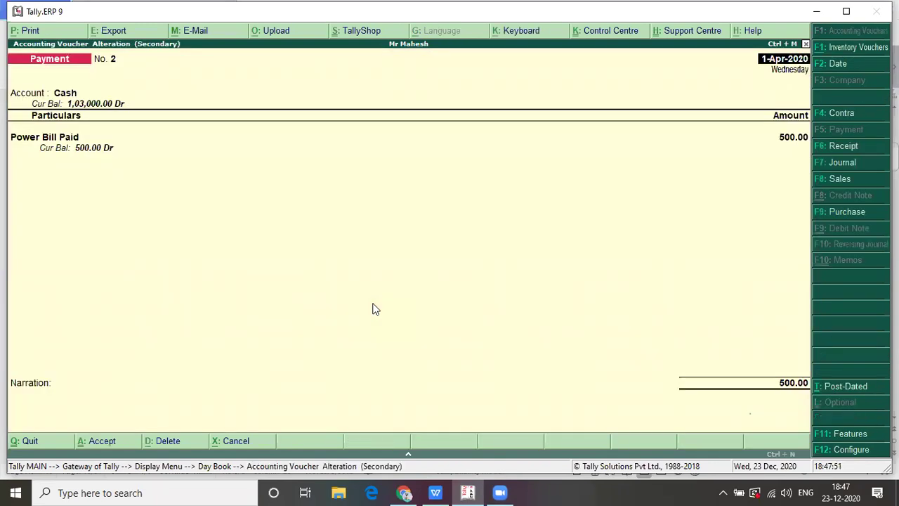
{"action": "key", "text": "Return"}
{"action": "key", "text": "Return"}
{"action": "key", "text": "Return"}
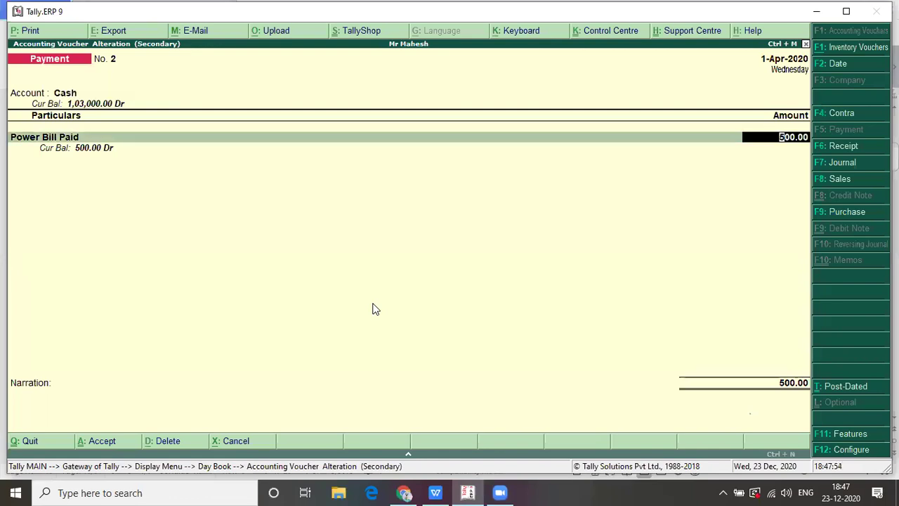
{"action": "type", "text": "2000"}
{"action": "key", "text": "Return"}
{"action": "key", "text": "Return"}
{"action": "key", "text": "Return"}
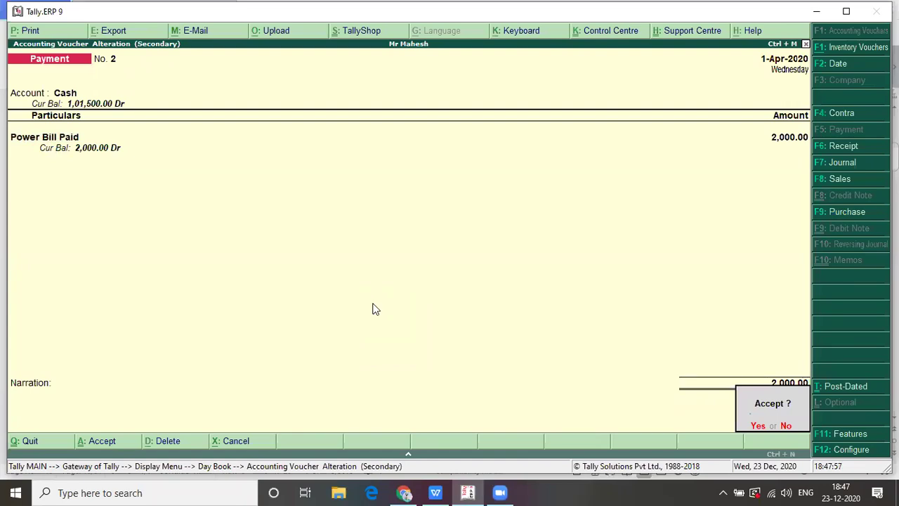
{"action": "key", "text": "Return"}
- Recheck the document's power bill error and correct the Power Bill Paid voucher's amount to 500 in Tally.ERP 9
{"action": "key", "text": "alt+Tab"}
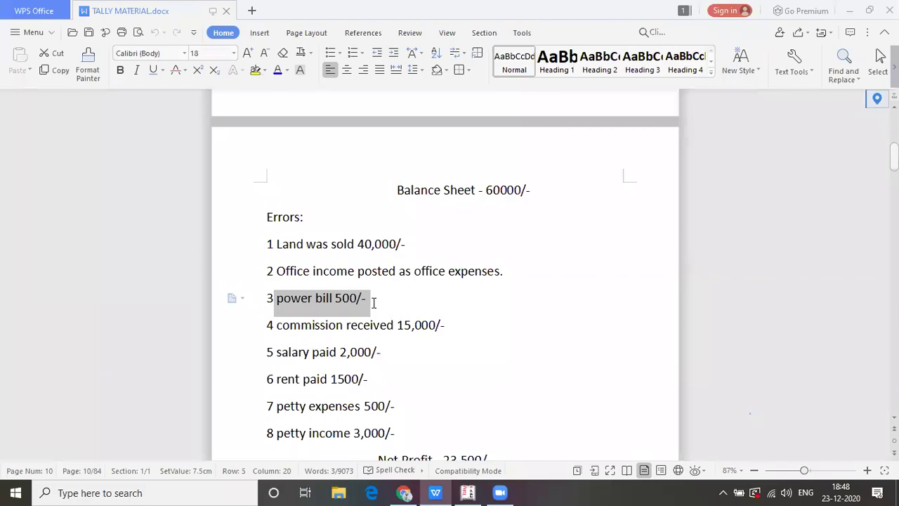
{"action": "key", "text": "alt+Tab"}
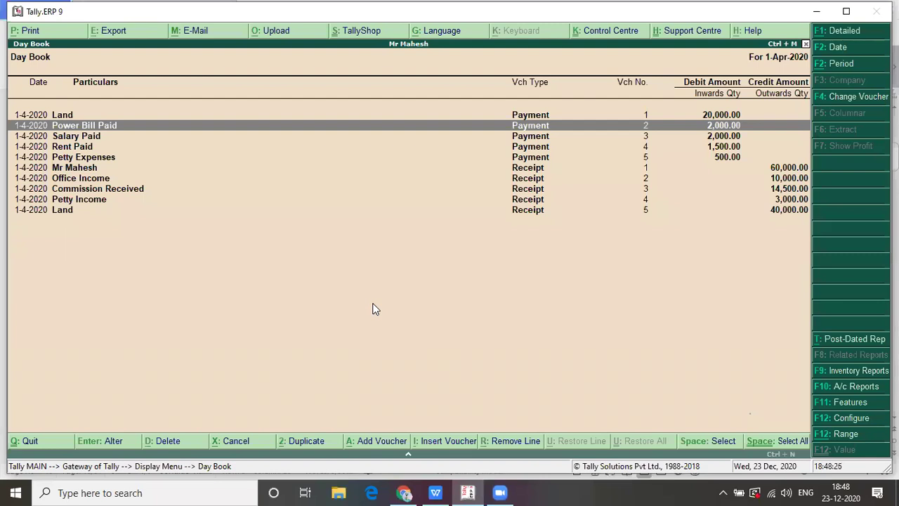
{"action": "key", "text": "Return"}
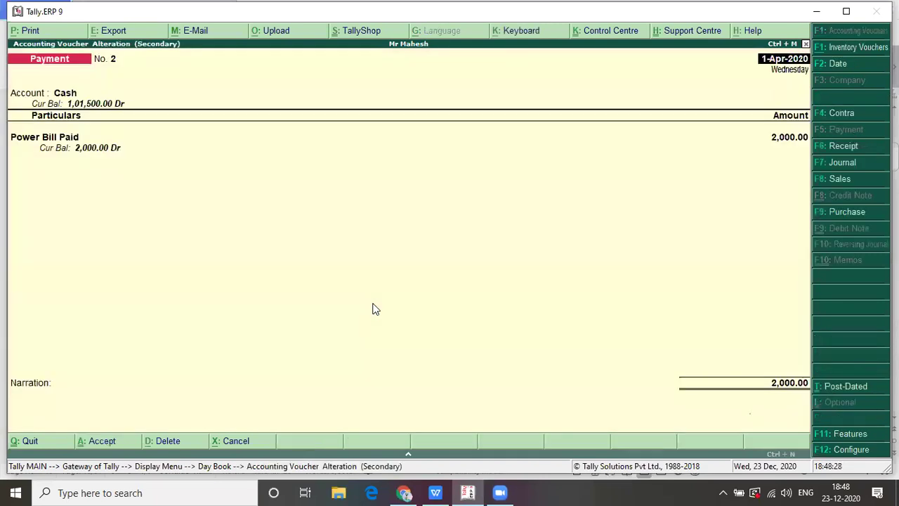
{"action": "key", "text": "Return"}
{"action": "key", "text": "Return"}
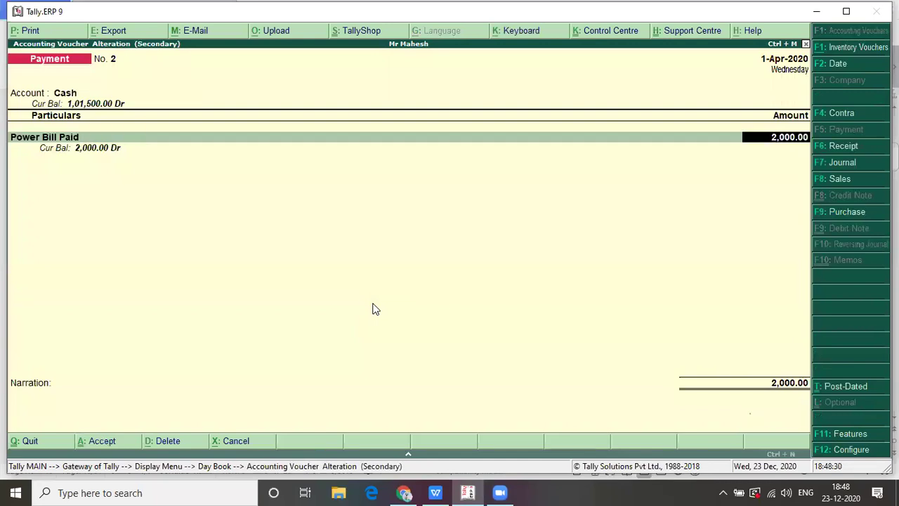
{"action": "type", "text": "500"}
{"action": "key", "text": "Return"}
{"action": "key", "text": "Return"}
{"action": "key", "text": "Return"}
{"action": "key", "text": "Return"}
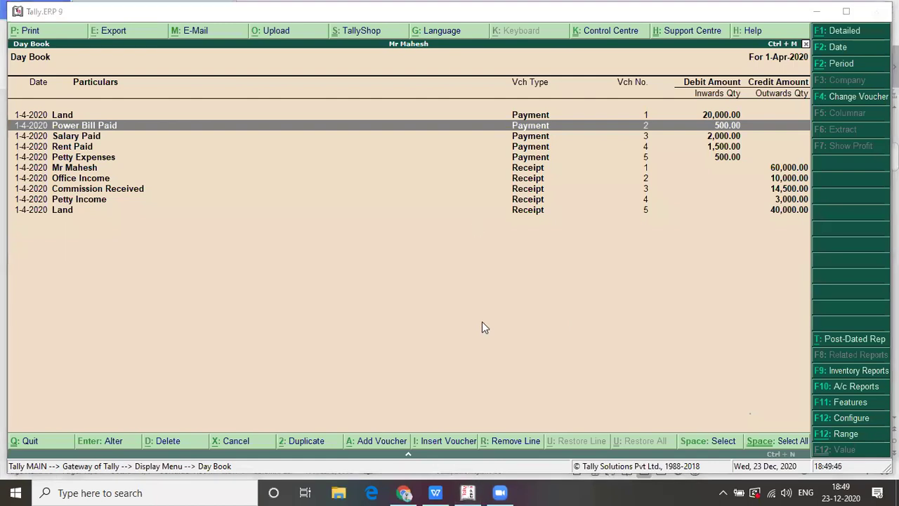
- Switch to the TALLY MATERIAL document in WPS Office and review the Example 1 entries and the error types
{"action": "key", "text": "alt+Tab"}
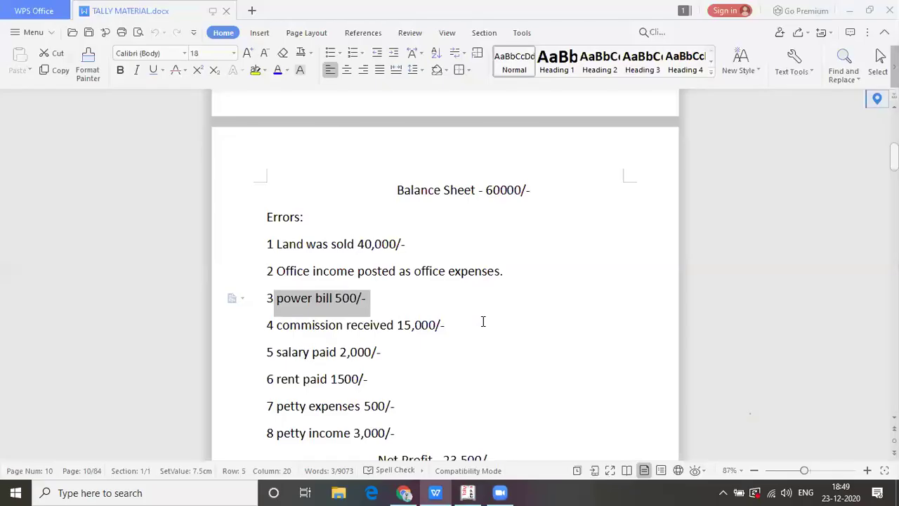
{"action": "key", "text": "Up"}
{"action": "key", "text": "Up"}
{"action": "key", "text": "Up"}
{"action": "key", "text": "Up"}
{"action": "key", "text": "Up"}
{"action": "key", "text": "Up"}
{"action": "key", "text": "Up"}
{"action": "key", "text": "Up"}
{"action": "key", "text": "Up"}
{"action": "key", "text": "Up"}
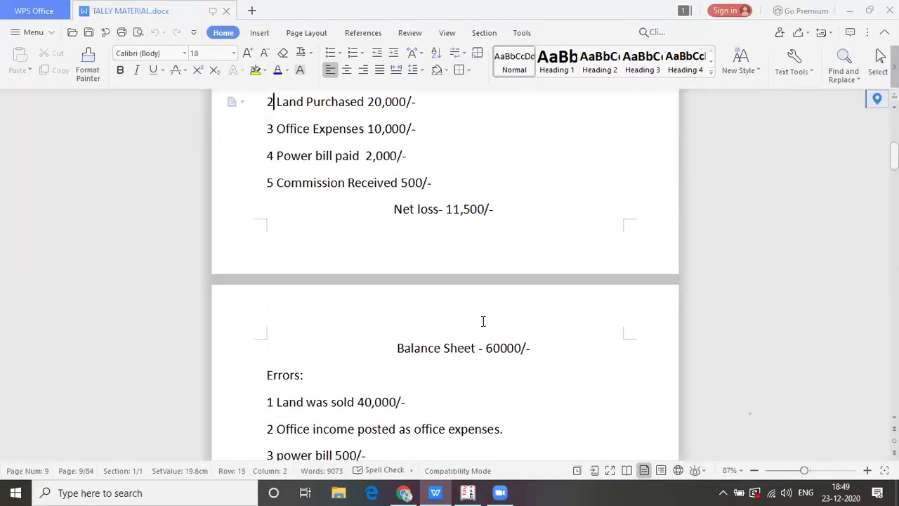
{"action": "key", "text": "Up"}
{"action": "key", "text": "Up"}
{"action": "key", "text": "Up"}
{"action": "key", "text": "Up"}
{"action": "key", "text": "Down"}
{"action": "key", "text": "Down"}
{"action": "key", "text": "Down"}
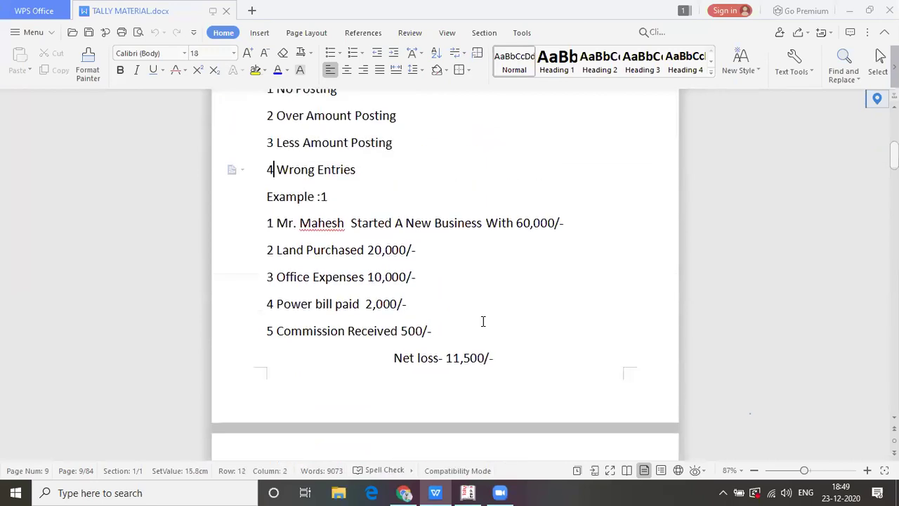
- Select the Commission Received entry in Example 1 of the document to examine its amount
{"action": "key", "text": "Down"}
{"action": "key", "text": "Down"}
{"action": "key", "text": "Down"}
{"action": "key", "text": "Down"}
{"action": "key", "text": "Down"}
{"action": "key", "text": "Down"}
{"action": "key", "text": "Up"}
{"action": "key", "text": "Up"}
{"action": "key", "text": "End"}
{"action": "key", "text": "shift+Down"}
{"action": "key", "text": "shift+End"}
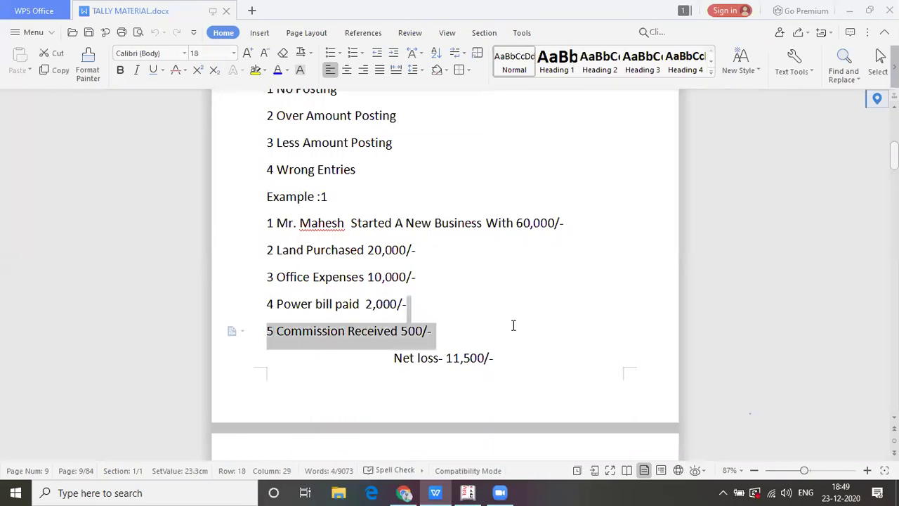
{"action": "left_click", "coordinate": [542, 357]}
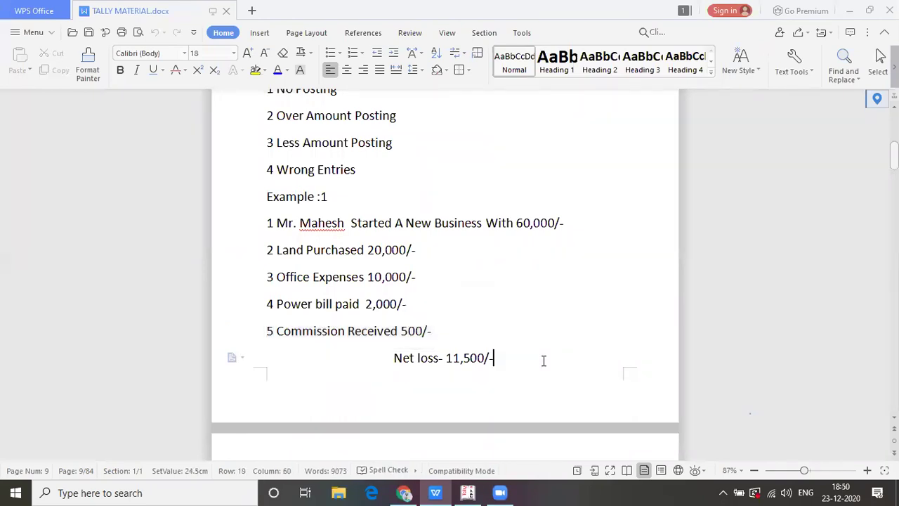
- Select the commission received item in the Errors list to compare it with the Example 1 entry
{"action": "key", "text": "Down"}
{"action": "key", "text": "Down"}
{"action": "key", "text": "Down"}
{"action": "key", "text": "Down"}
{"action": "key", "text": "Down"}
{"action": "key", "text": "Down"}
{"action": "key", "text": "End"}
{"action": "key", "text": "Down"}
{"action": "key", "text": "Down"}
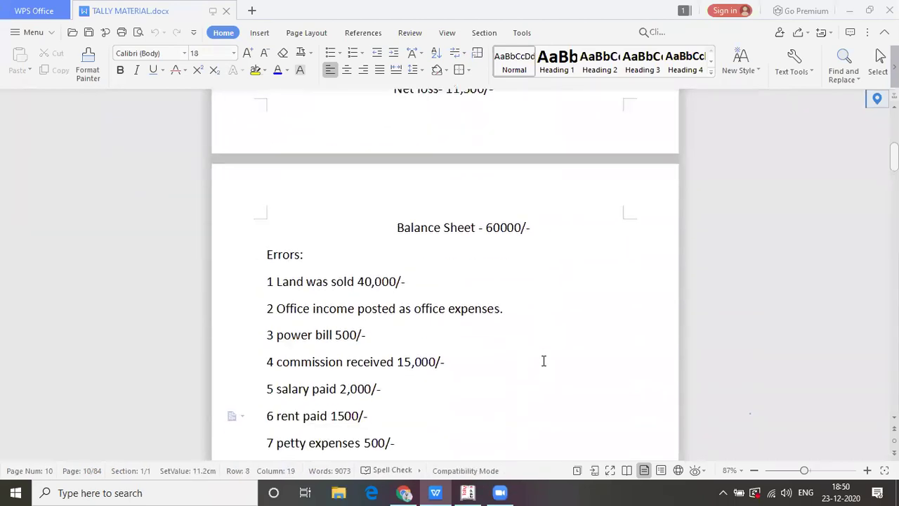
{"action": "left_click_drag", "start_coordinate": [281, 366], "coordinate": [435, 380]}
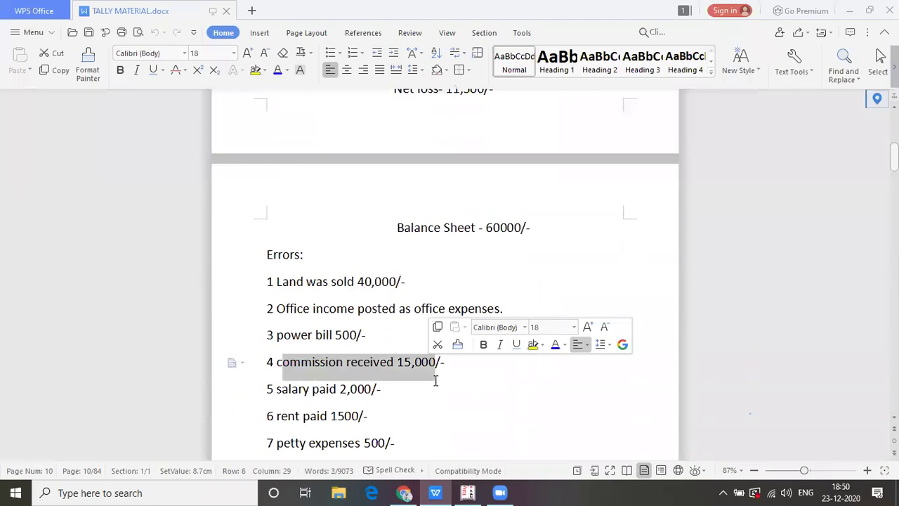
- Compare the Example 1 entries with the Errors list again, focusing on the commission received amounts
{"action": "left_click", "coordinate": [539, 307]}
{"action": "key", "text": "Up"}
{"action": "key", "text": "Up"}
{"action": "key", "text": "Up"}
{"action": "key", "text": "Up"}
{"action": "key", "text": "Up"}
{"action": "key", "text": "Up"}
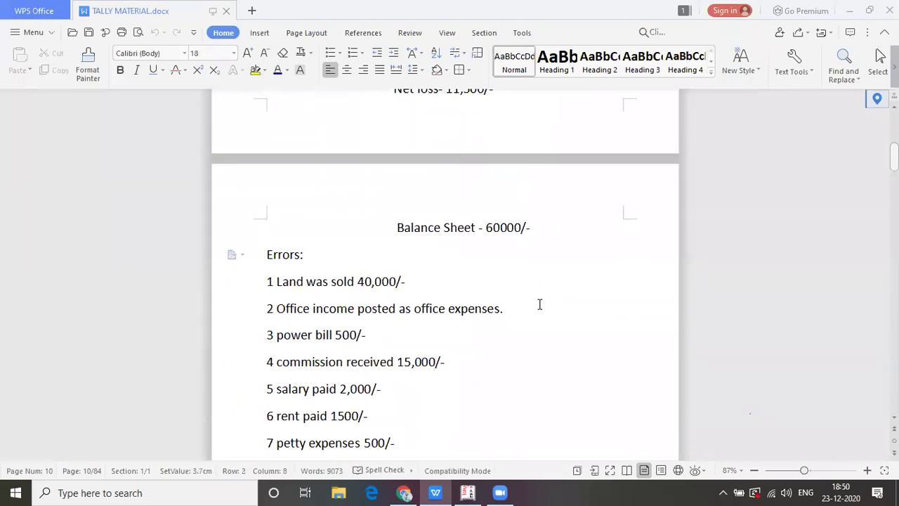
{"action": "key", "text": "Up"}
{"action": "key", "text": "Up"}
{"action": "key", "text": "Down"}
{"action": "key", "text": "Down"}
{"action": "key", "text": "Down"}
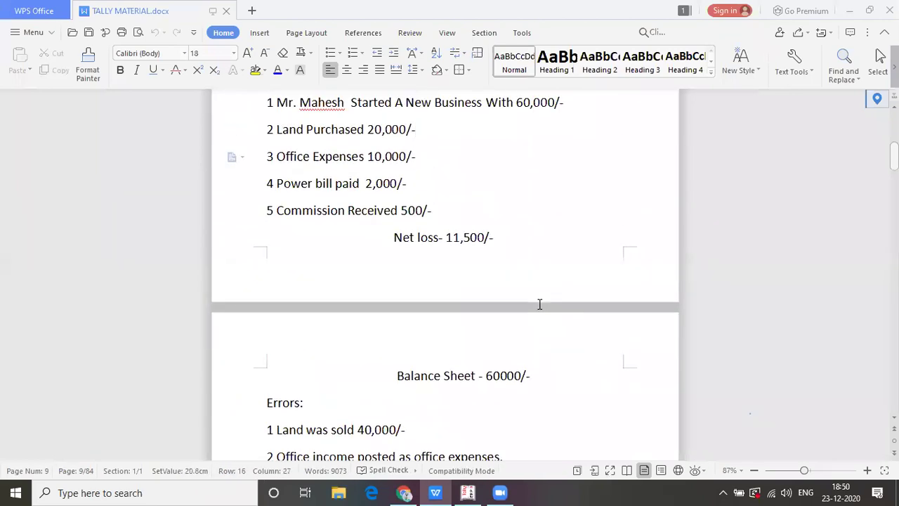
{"action": "key", "text": "Down"}
{"action": "key", "text": "Down"}
{"action": "key", "text": "Down"}
{"action": "key", "text": "Down"}
{"action": "key", "text": "Down"}
{"action": "key", "text": "Down"}
{"action": "key", "text": "Down"}
{"action": "key", "text": "Down"}
{"action": "key", "text": "Down"}
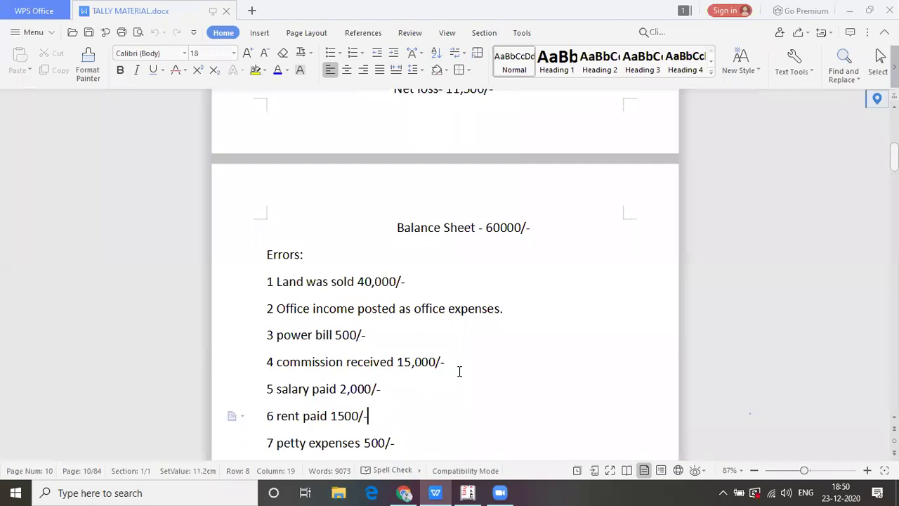
{"action": "scroll", "coordinate": [459, 371], "scroll_direction": "up", "scroll_amount": 5}
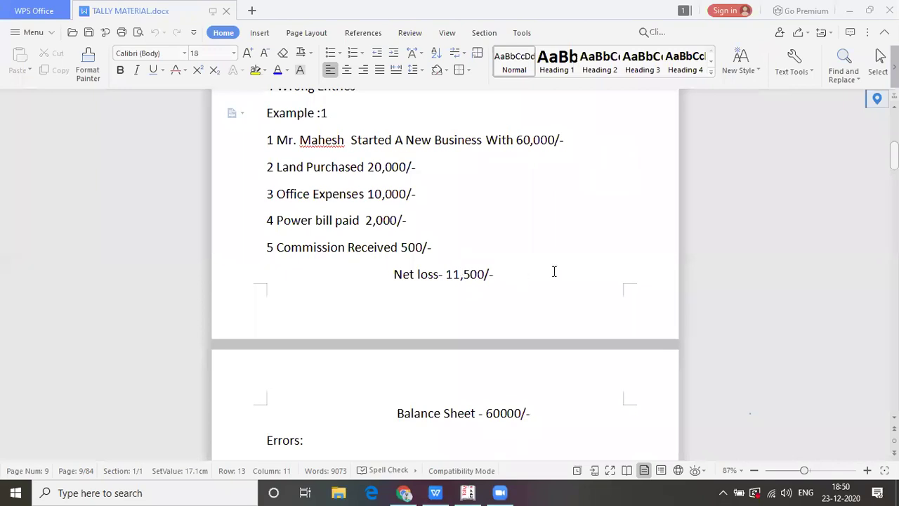
- Switch to the Tally.ERP 9 Day Book and select the Commission Received receipt voucher
{"action": "key", "text": "alt+Tab"}
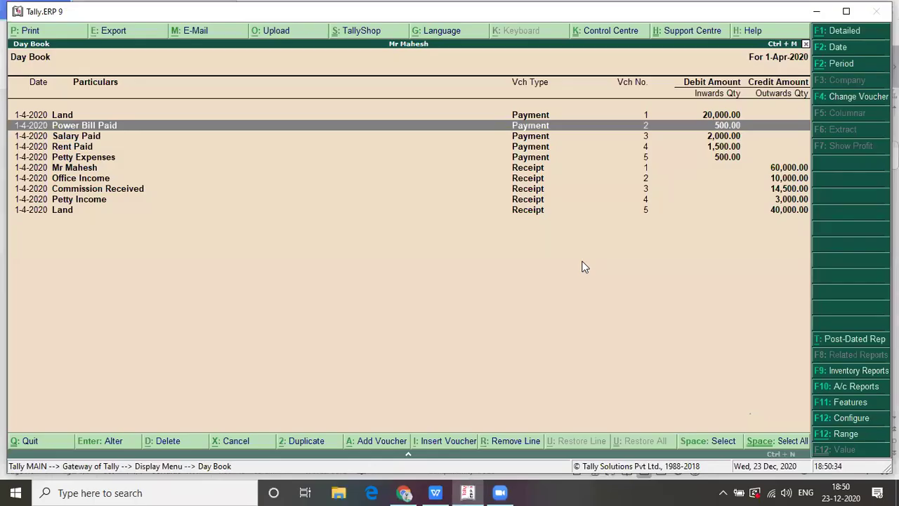
{"action": "key", "text": "Down"}
{"action": "key", "text": "Down"}
{"action": "key", "text": "Down"}
{"action": "key", "text": "Down"}
{"action": "key", "text": "Down"}
{"action": "key", "text": "Down"}
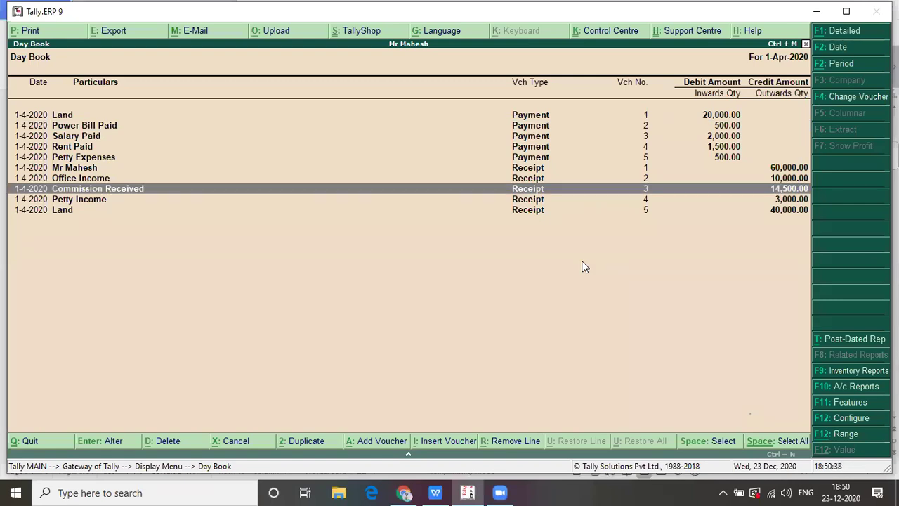
- Return to the TALLY MATERIAL document in WPS Office and check the commission received amounts in Example 1 and the Errors list
{"action": "key", "text": "alt+Tab"}
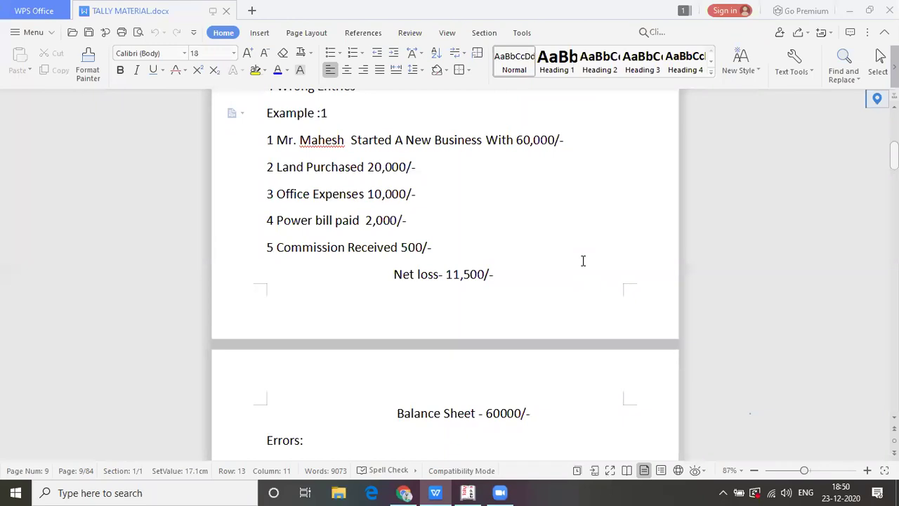
{"action": "left_click", "coordinate": [527, 271]}
{"action": "key", "text": "Down"}
{"action": "key", "text": "Down"}
{"action": "key", "text": "Down"}
{"action": "key", "text": "Down"}
{"action": "key", "text": "Down"}
{"action": "key", "text": "Down"}
{"action": "key", "text": "Down"}
{"action": "key", "text": "Down"}
{"action": "key", "text": "Down"}
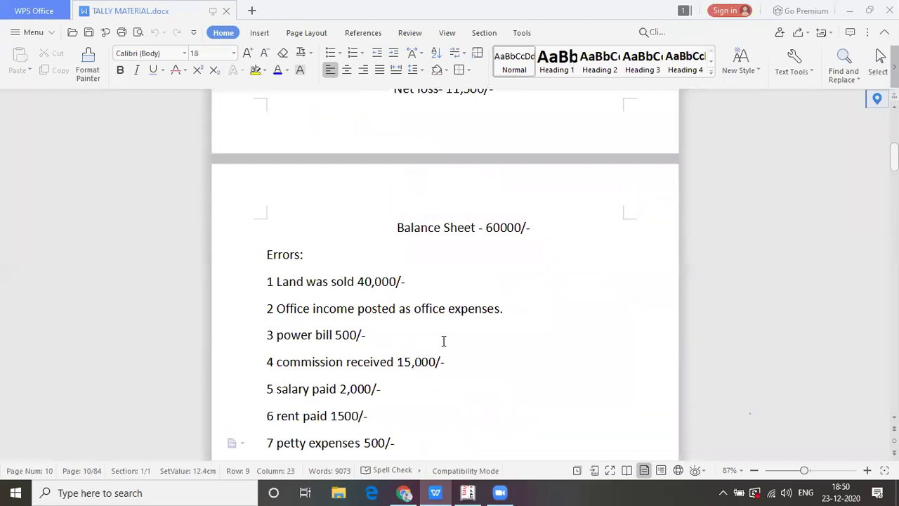
{"action": "key", "text": "Up"}
{"action": "key", "text": "Up"}
{"action": "key", "text": "Up"}
{"action": "key", "text": "Up"}
{"action": "key", "text": "Up"}
{"action": "key", "text": "Up"}
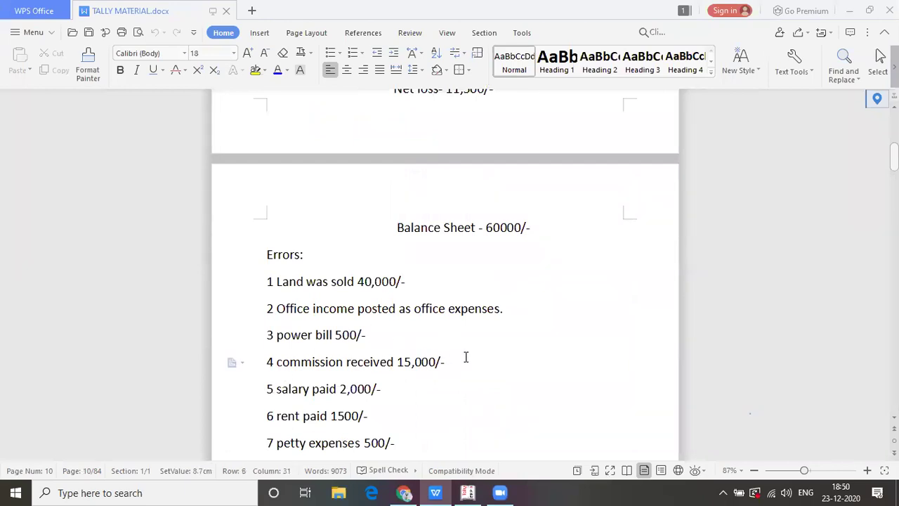
{"action": "key", "text": "Up"}
{"action": "key", "text": "Up"}
{"action": "key", "text": "Up"}
{"action": "key", "text": "Up"}
{"action": "key", "text": "Up"}
{"action": "key", "text": "Up"}
{"action": "key", "text": "Up"}
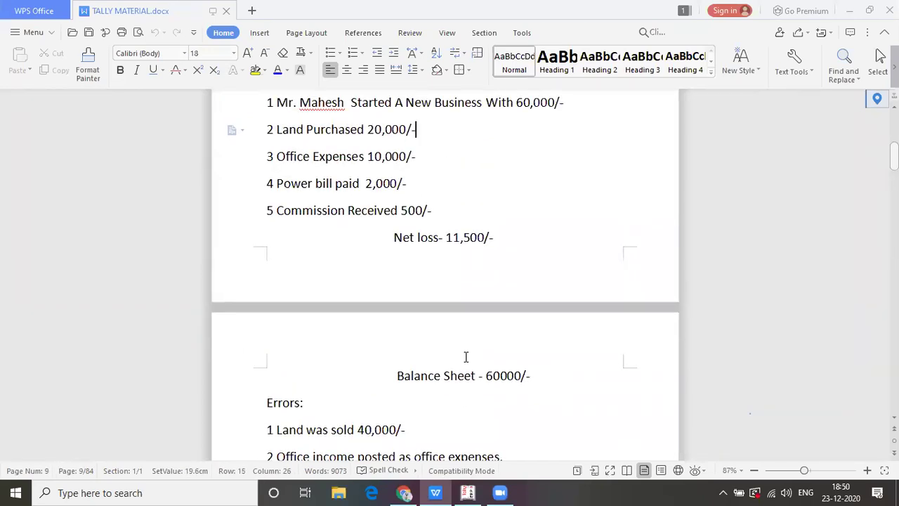
{"action": "key", "text": "Down"}
{"action": "key", "text": "Down"}
{"action": "key", "text": "Down"}
{"action": "key", "text": "Down"}
{"action": "key", "text": "Down"}
{"action": "key", "text": "Down"}
{"action": "key", "text": "Down"}
{"action": "key", "text": "Down"}
{"action": "key", "text": "Down"}
{"action": "key", "text": "Down"}
{"action": "key", "text": "Down"}
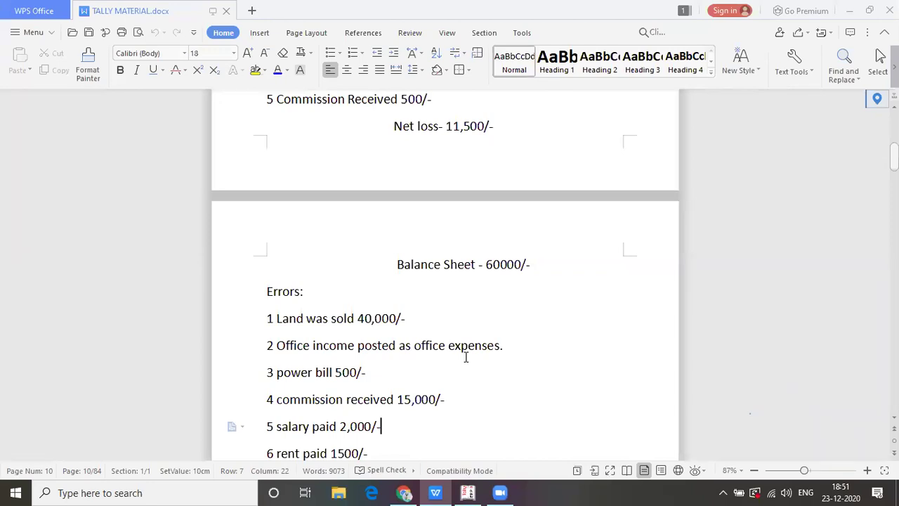
- Switch back to Tally.ERP 9 and change the Commission Received receipt voucher's amount to 500
{"action": "key", "text": "alt+Tab"}
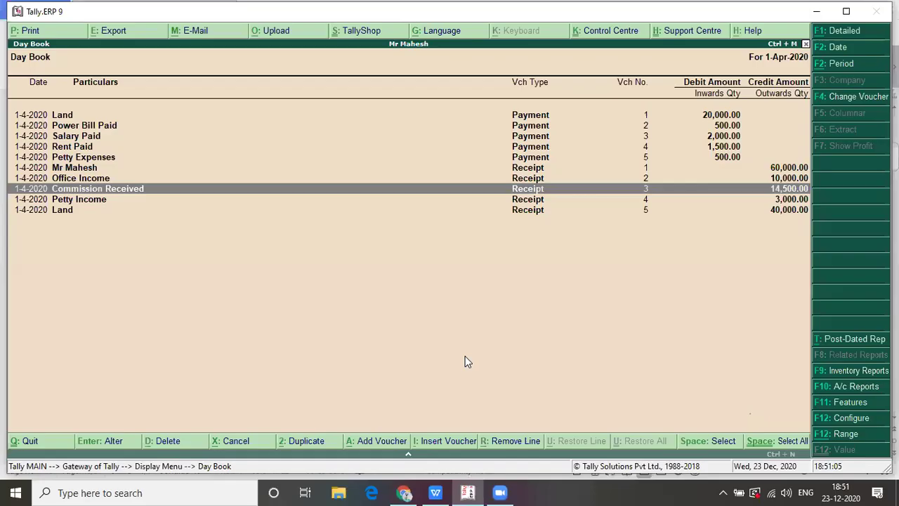
{"action": "key", "text": "Return"}
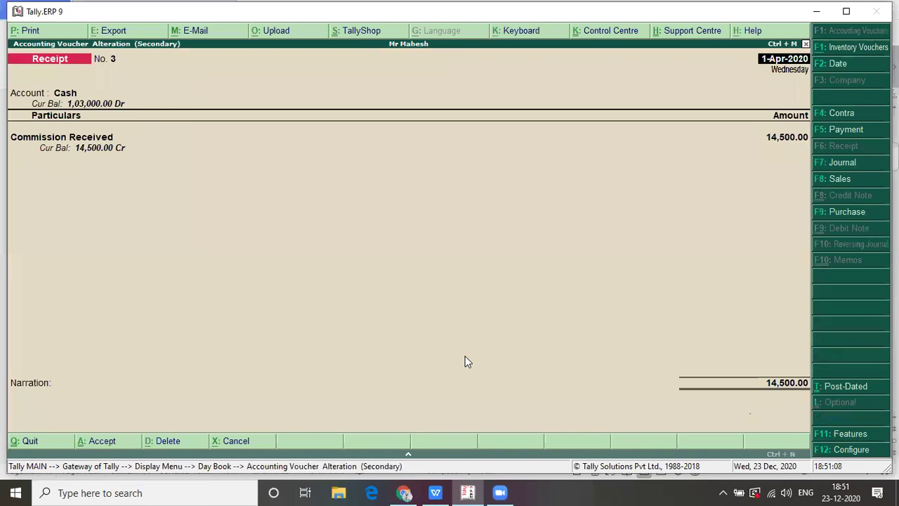
{"action": "key", "text": "Return"}
{"action": "key", "text": "Return"}
{"action": "key", "text": "Return"}
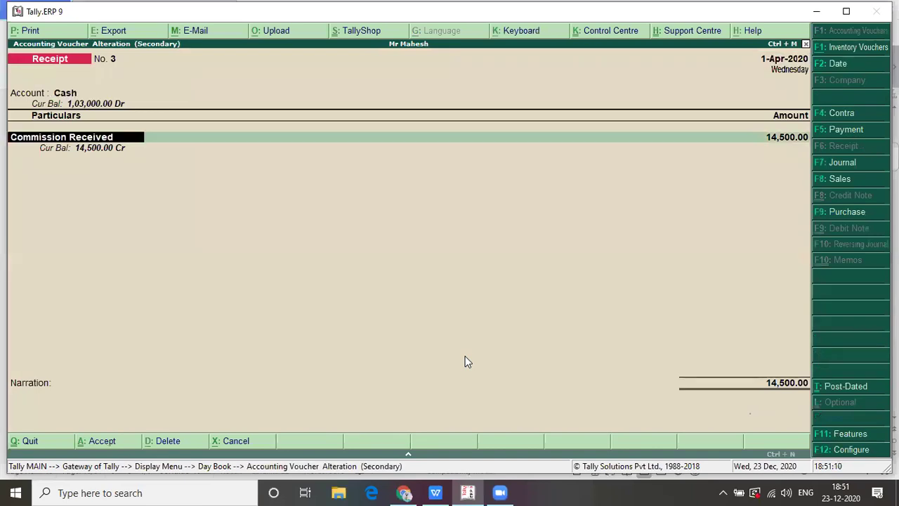
{"action": "type", "text": "500"}
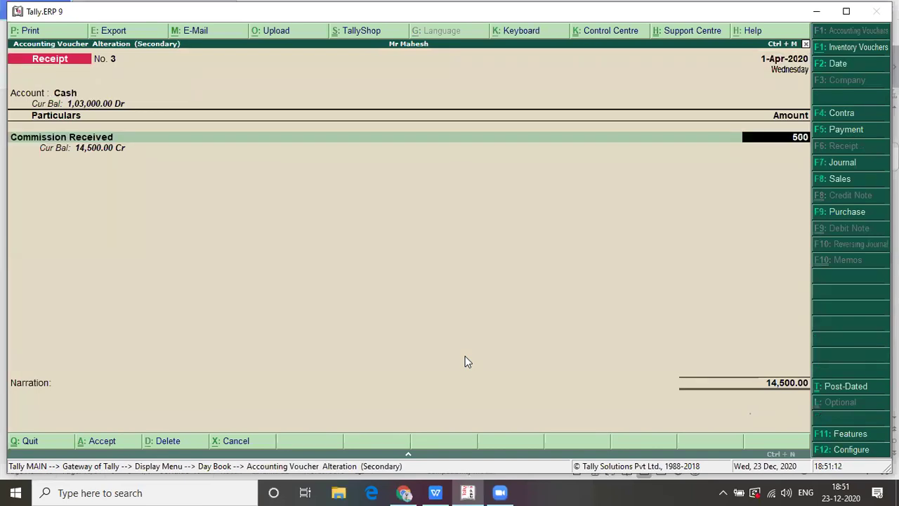
{"action": "key", "text": "Return"}
{"action": "key", "text": "Return"}
{"action": "key", "text": "Return"}
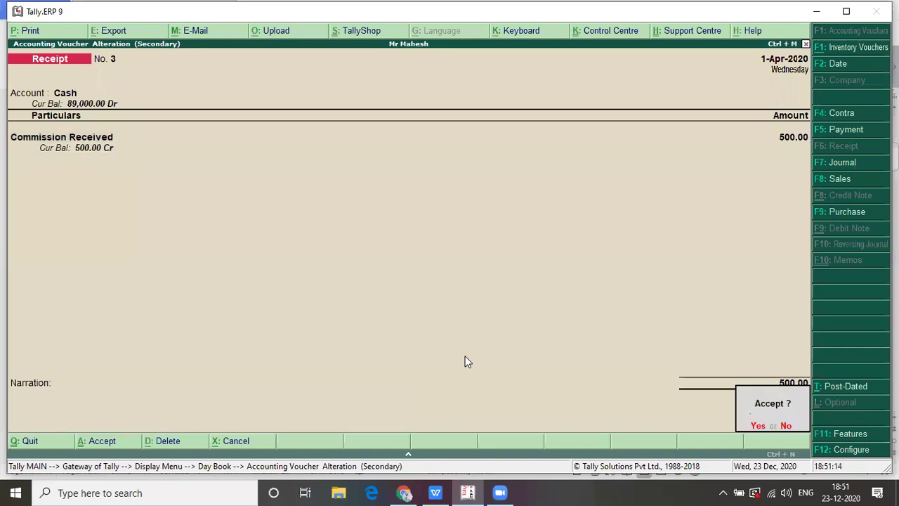
{"action": "key", "text": "Return"}
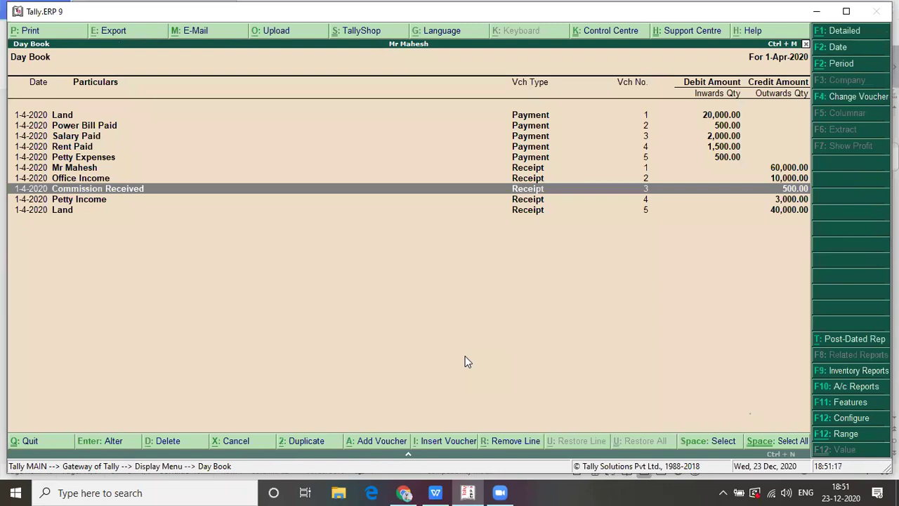
- Recheck the commission error in the document and correct the Commission Received receipt voucher's amount to 15,000 in Tally.ERP 9
{"action": "key", "text": "alt+Tab"}
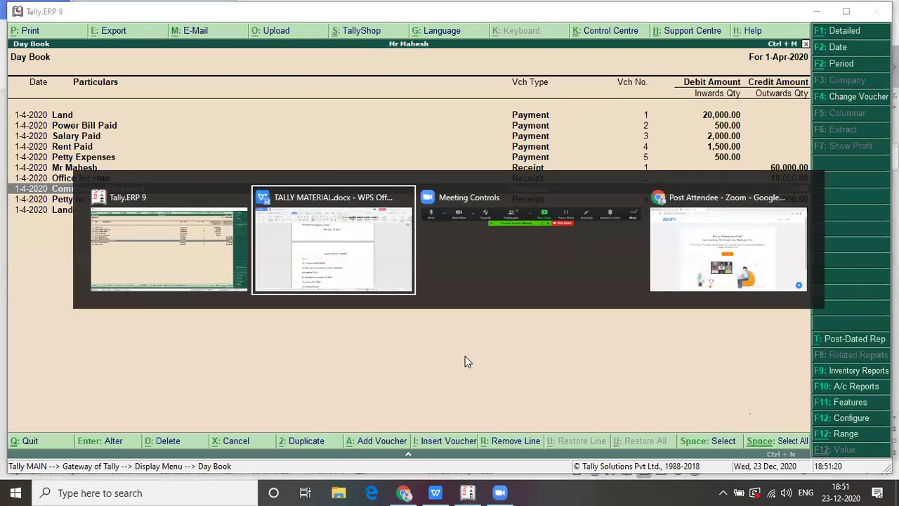
{"action": "key", "text": "Down"}
{"action": "key", "text": "End"}
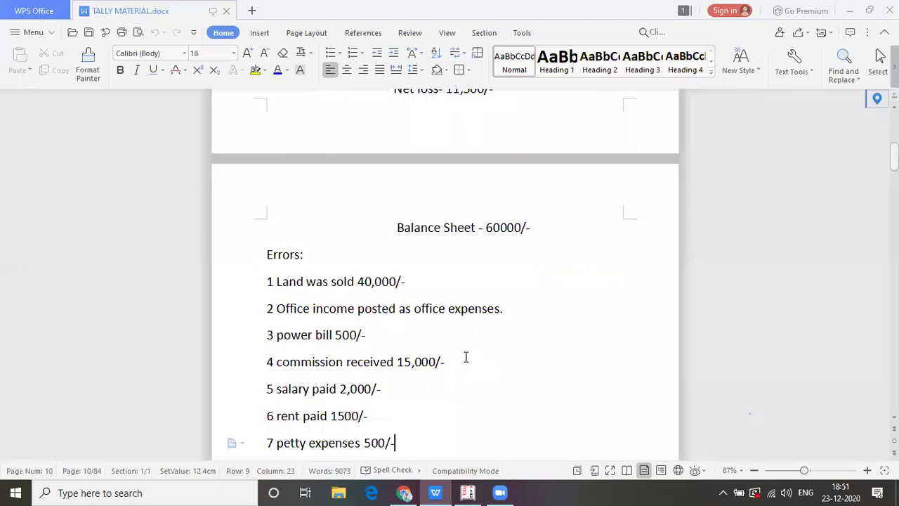
{"action": "key", "text": "alt+Tab"}
{"action": "key", "text": "Return"}
{"action": "key", "text": "Return"}
{"action": "key", "text": "Return"}
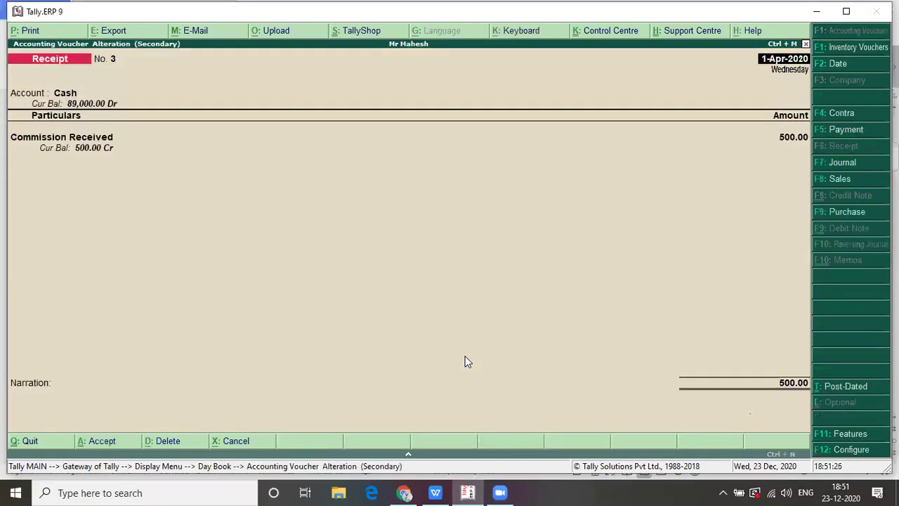
{"action": "key", "text": "Return"}
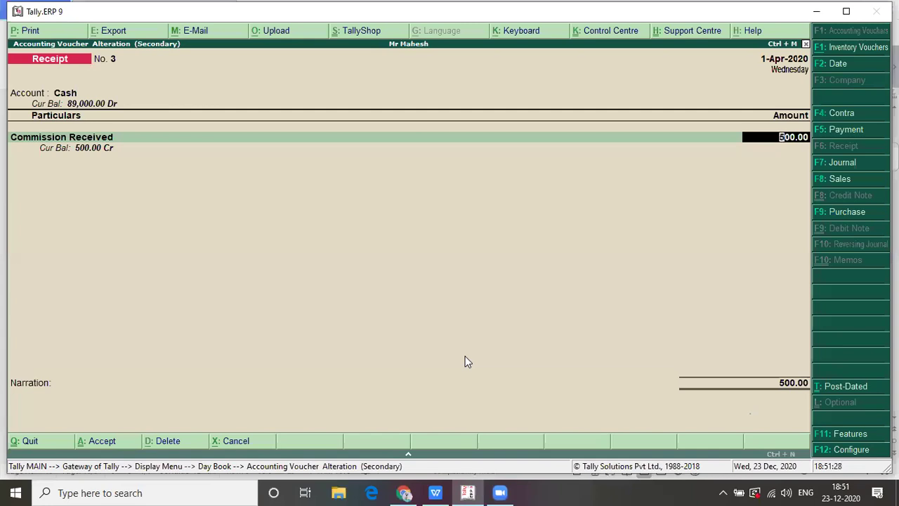
{"action": "type", "text": "15000"}
{"action": "key", "text": "Return"}
{"action": "key", "text": "Return"}
{"action": "key", "text": "Return"}
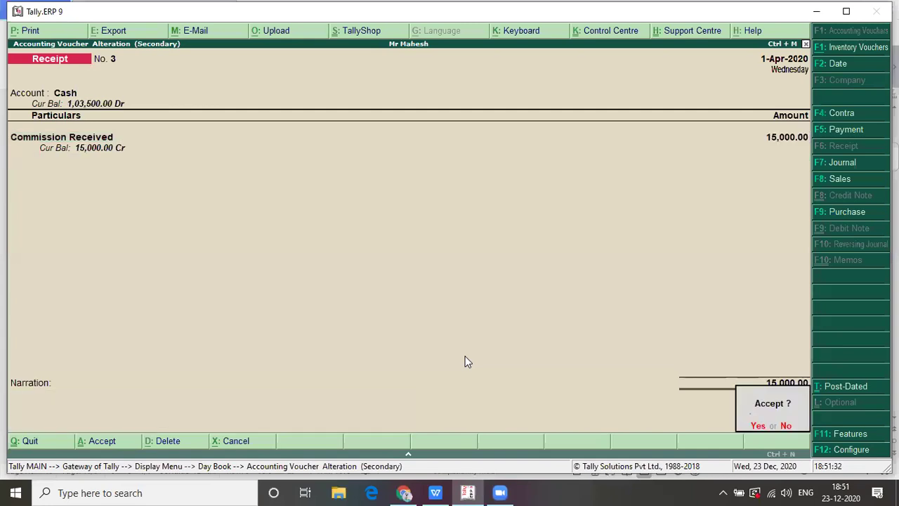
{"action": "key", "text": "Return"}
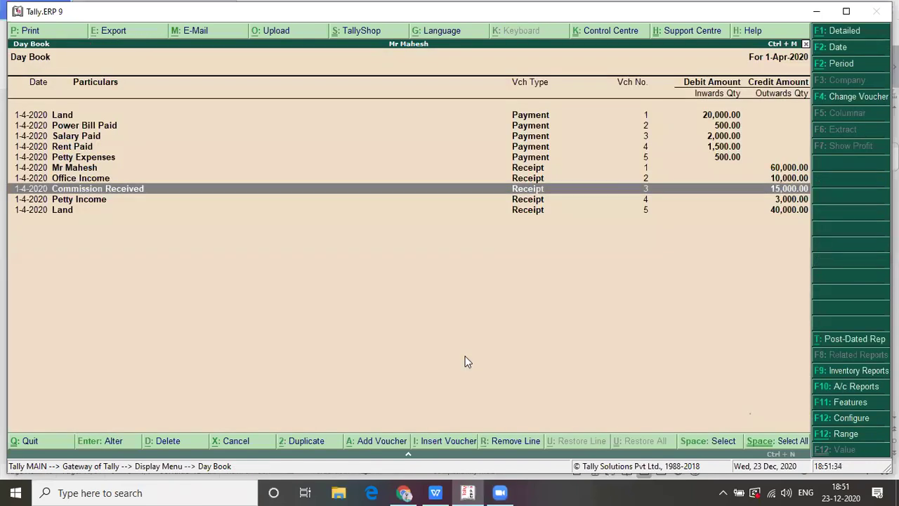
- Switch to the TALLY MATERIAL document in WPS Office and go back over the error types and Example 1 entries
{"action": "key", "text": "alt+Tab"}
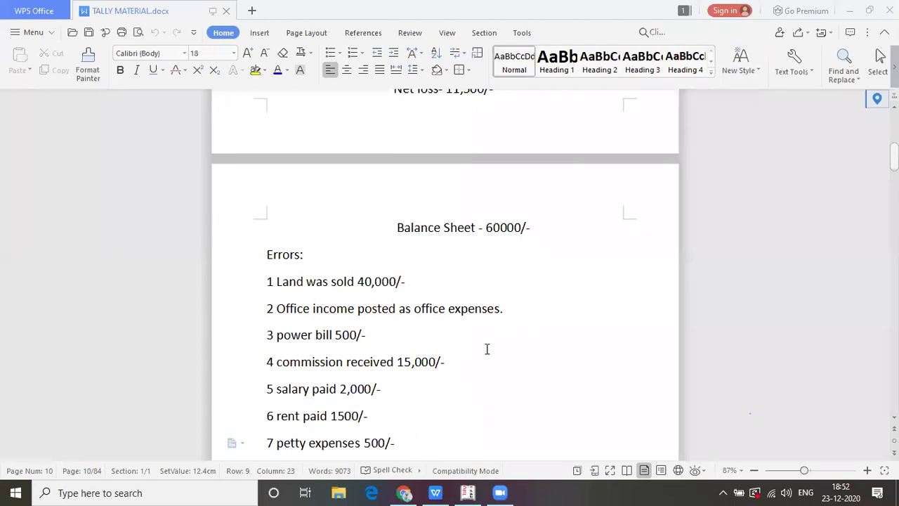
{"action": "key", "text": "Up"}
{"action": "key", "text": "Up"}
{"action": "key", "text": "Up"}
{"action": "key", "text": "Up"}
{"action": "key", "text": "Up"}
{"action": "key", "text": "Up"}
{"action": "key", "text": "Up"}
{"action": "key", "text": "Up"}
{"action": "key", "text": "Up"}
{"action": "key", "text": "Up"}
{"action": "key", "text": "Up"}
{"action": "key", "text": "Up"}
{"action": "key", "text": "Up"}
{"action": "key", "text": "Up"}
{"action": "key", "text": "Up"}
{"action": "key", "text": "Up"}
{"action": "key", "text": "Up"}
{"action": "key", "text": "Up"}
{"action": "key", "text": "Up"}
{"action": "key", "text": "Up"}
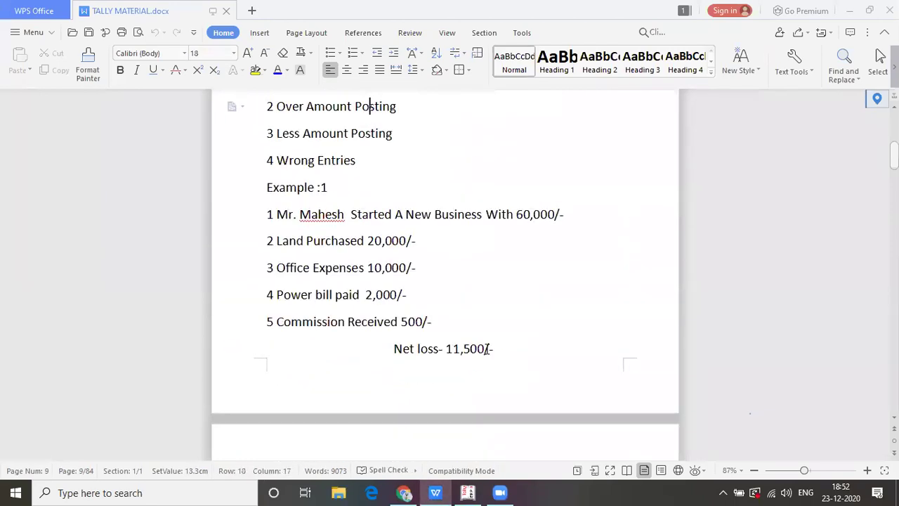
{"action": "key", "text": "Down"}
{"action": "key", "text": "Down"}
{"action": "key", "text": "Down"}
{"action": "key", "text": "Down"}
{"action": "key", "text": "Down"}
{"action": "key", "text": "Down"}
{"action": "key", "text": "Down"}
{"action": "key", "text": "Down"}
{"action": "key", "text": "Down"}
{"action": "key", "text": "Down"}
{"action": "key", "text": "Down"}
{"action": "key", "text": "Down"}
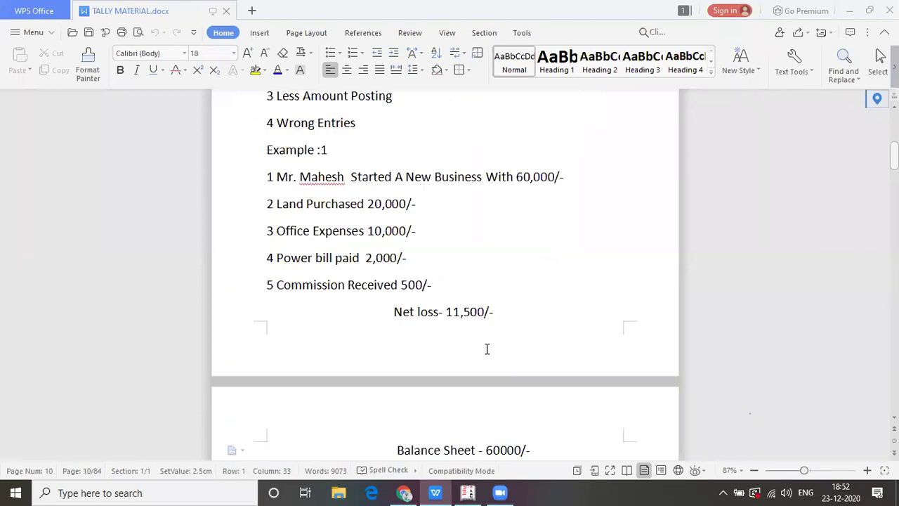
- Examine the Errors list, highlighting the items from salary paid through petty income
{"action": "key", "text": "Down"}
{"action": "key", "text": "Down"}
{"action": "key", "text": "Down"}
{"action": "key", "text": "Down"}
{"action": "key", "text": "Down"}
{"action": "key", "text": "Down"}
{"action": "key", "text": "Down"}
{"action": "key", "text": "Down"}
{"action": "key", "text": "Down"}
{"action": "key", "text": "Down"}
{"action": "key", "text": "Down"}
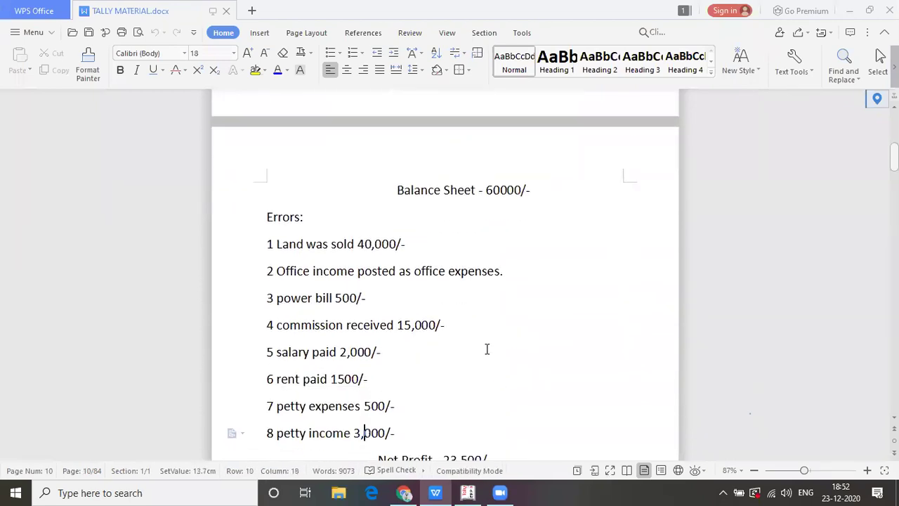
{"action": "left_click_drag", "start_coordinate": [274, 314], "coordinate": [383, 393]}
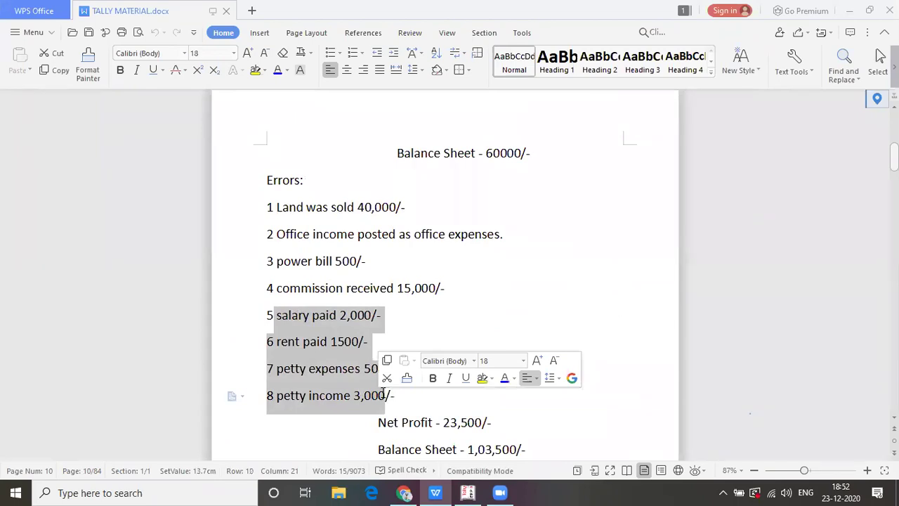
{"action": "left_click", "coordinate": [502, 295]}
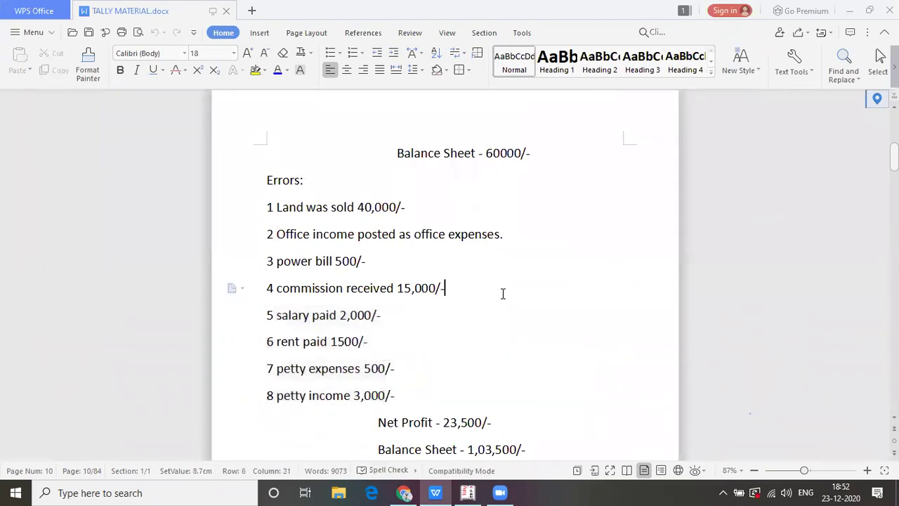
- Return to Example 1 in the document and highlight its entries from the business start through commission received
{"action": "key", "text": "Up"}
{"action": "key", "text": "Up"}
{"action": "key", "text": "Up"}
{"action": "key", "text": "Up"}
{"action": "key", "text": "Up"}
{"action": "key", "text": "Up"}
{"action": "key", "text": "Up"}
{"action": "key", "text": "Up"}
{"action": "key", "text": "Up"}
{"action": "key", "text": "Up"}
{"action": "key", "text": "Up"}
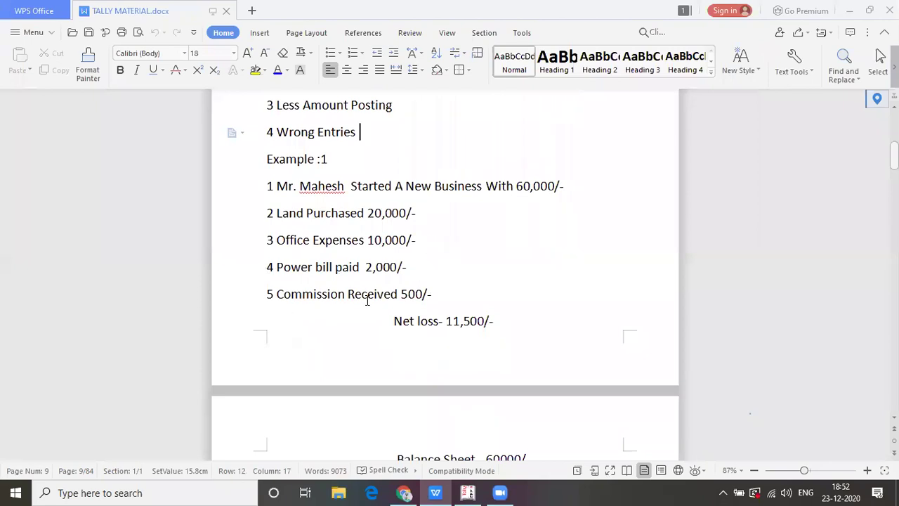
{"action": "left_click_drag", "start_coordinate": [274, 185], "coordinate": [408, 314]}
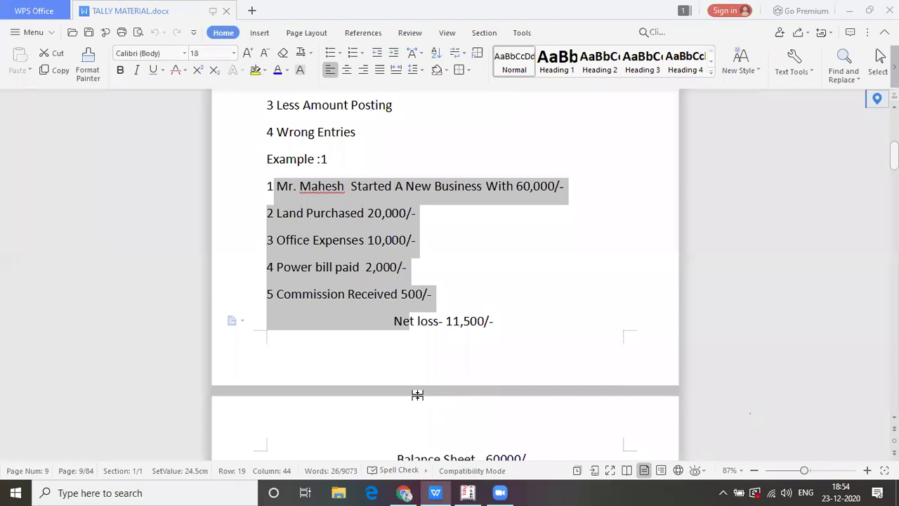
{"action": "left_click", "coordinate": [367, 415]}
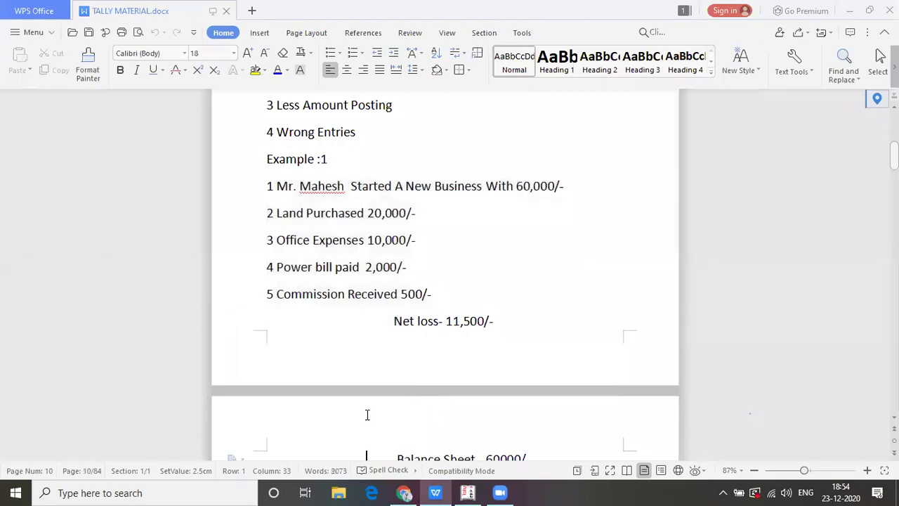
- Move past the Errors list to the DEPRECATION section and read how the depreciation ledger and entry are defined
{"action": "key", "text": "Down"}
{"action": "key", "text": "Down"}
{"action": "key", "text": "Down"}
{"action": "key", "text": "Down"}
{"action": "key", "text": "Down"}
{"action": "key", "text": "Down"}
{"action": "key", "text": "Down"}
{"action": "key", "text": "Down"}
{"action": "key", "text": "Down"}
{"action": "key", "text": "Down"}
{"action": "key", "text": "Down"}
{"action": "key", "text": "Down"}
{"action": "key", "text": "Down"}
{"action": "key", "text": "Down"}
{"action": "key", "text": "Down"}
{"action": "key", "text": "Down"}
{"action": "key", "text": "Down"}
{"action": "key", "text": "Down"}
{"action": "key", "text": "Down"}
{"action": "key", "text": "Down"}
{"action": "key", "text": "Down"}
{"action": "key", "text": "Down"}
{"action": "key", "text": "Down"}
{"action": "key", "text": "Down"}
{"action": "key", "text": "Down"}
{"action": "key", "text": "Up"}
{"action": "key", "text": "Up"}
{"action": "key", "text": "Up"}
{"action": "key", "text": "Up"}
{"action": "key", "text": "Up"}
{"action": "key", "text": "Up"}
{"action": "key", "text": "Up"}
{"action": "key", "text": "Up"}
{"action": "key", "text": "Up"}
{"action": "key", "text": "Up"}
{"action": "key", "text": "Up"}
{"action": "key", "text": "Up"}
{"action": "key", "text": "Up"}
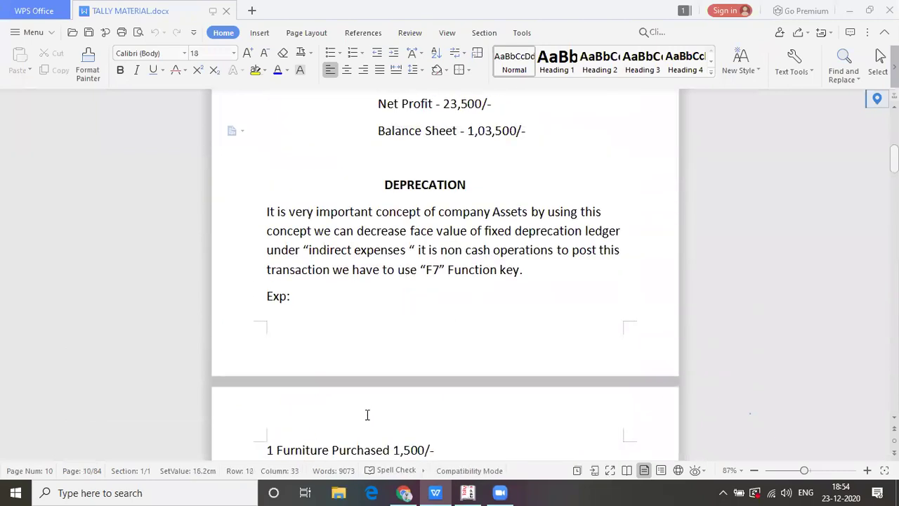
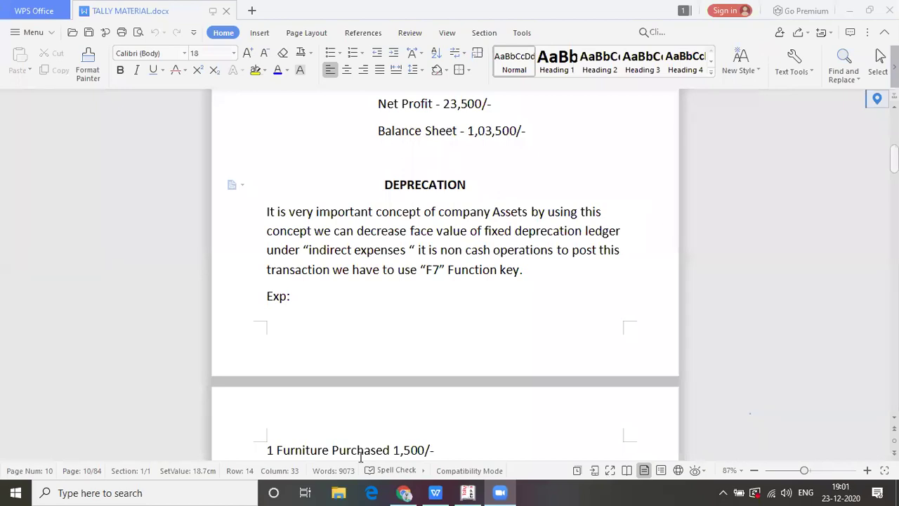
- Examine the furniture depreciation example, its journal entry format and the start of Problem 1
{"action": "key", "text": "Down"}
{"action": "key", "text": "Down"}
{"action": "key", "text": "Down"}
{"action": "key", "text": "Down"}
{"action": "key", "text": "Down"}
{"action": "key", "text": "Down"}
{"action": "key", "text": "Down"}
{"action": "key", "text": "Down"}
{"action": "key", "text": "Down"}
{"action": "key", "text": "Down"}
{"action": "key", "text": "Up"}
{"action": "key", "text": "Up"}
{"action": "key", "text": "Up"}
{"action": "key", "text": "Up"}
{"action": "key", "text": "Down"}
{"action": "key", "text": "Down"}
{"action": "key", "text": "Down"}
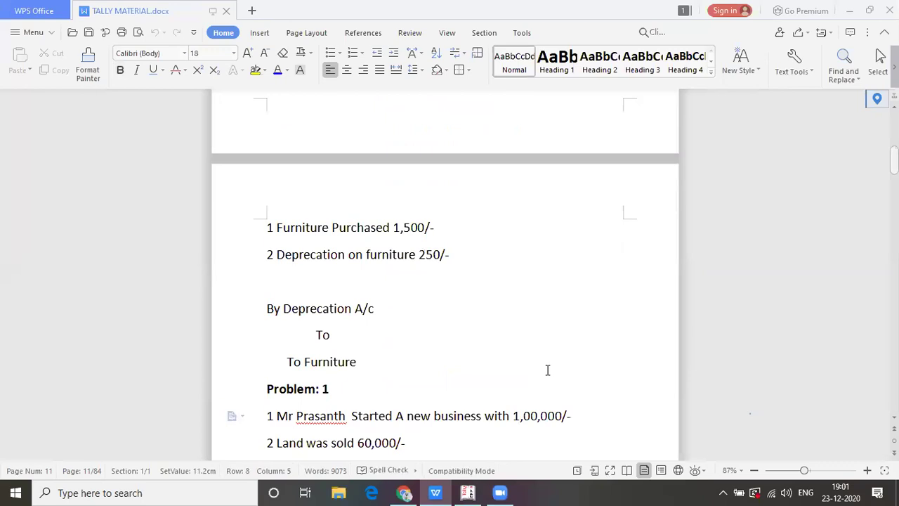
- Switch to Tally.ERP 9, leave the open report and shut the current company
{"action": "key", "text": "alt+Tab"}
{"action": "key", "text": "alt+Tab"}
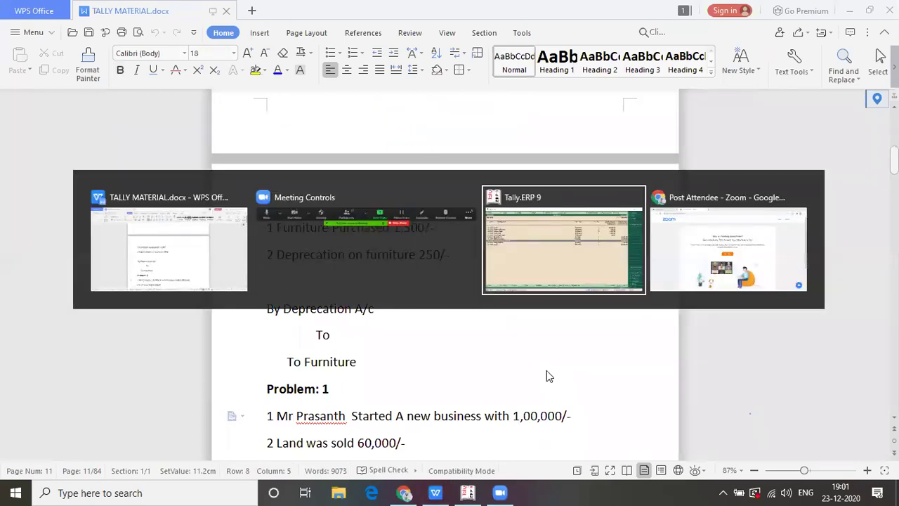
{"action": "key", "text": "Escape"}
{"action": "key", "text": "Escape"}
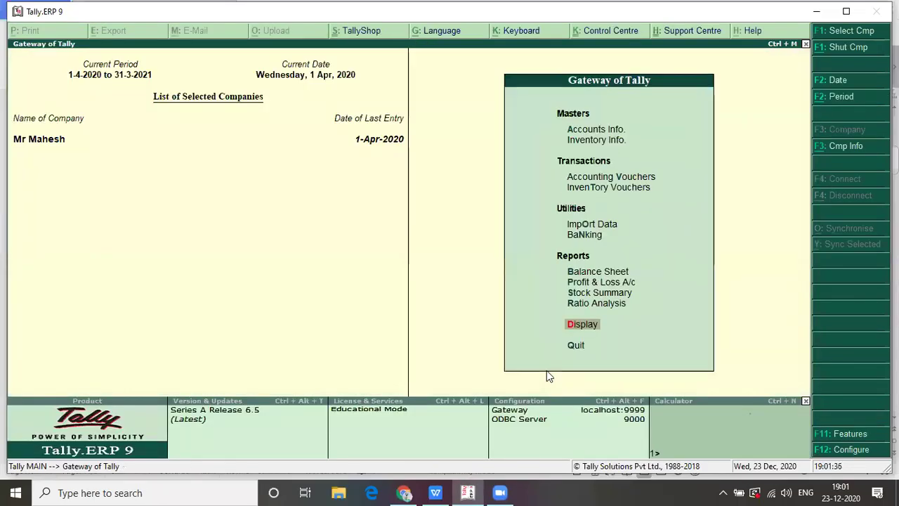
{"action": "key", "text": "alt+F1"}
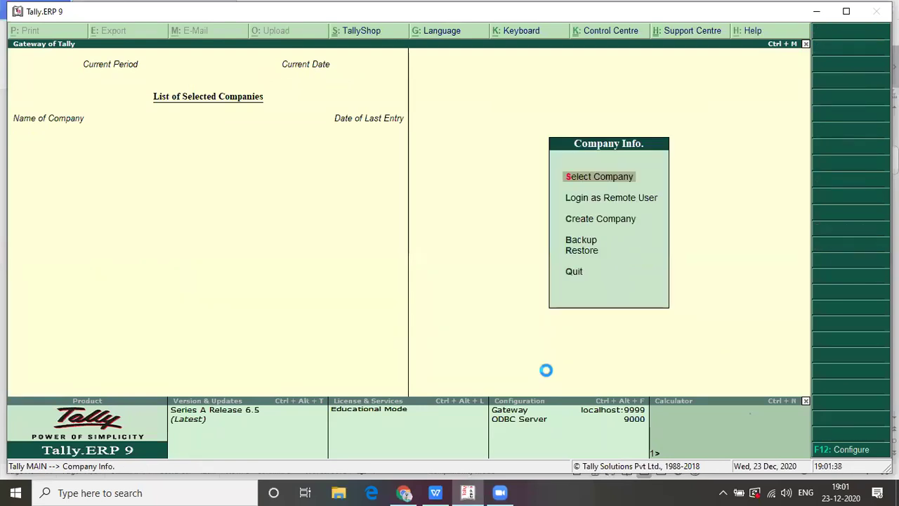
- Load the existing company named after the proprietor in the document's depreciation Problem 1
{"action": "key", "text": "Return"}
{"action": "type", "text": "Mr"}
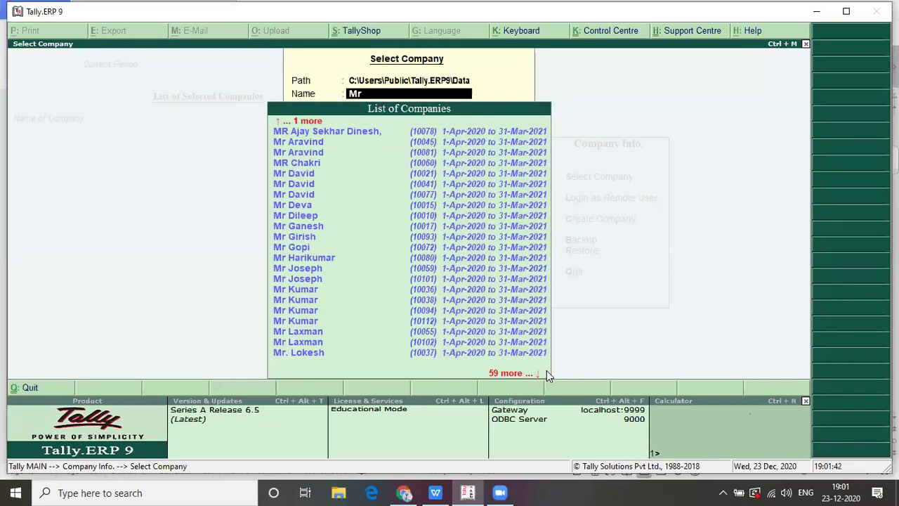
{"action": "type", "text": " P"}
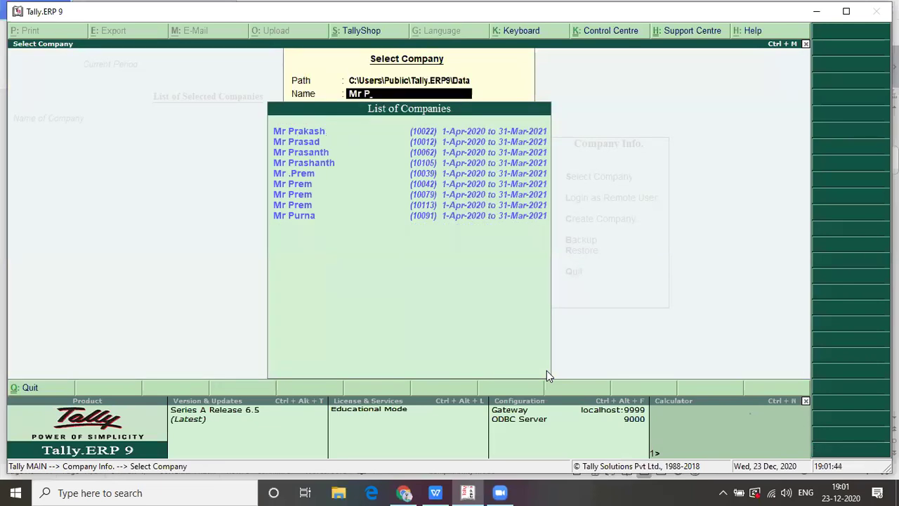
{"action": "key", "text": "Down"}
{"action": "key", "text": "Down"}
{"action": "key", "text": "Down"}
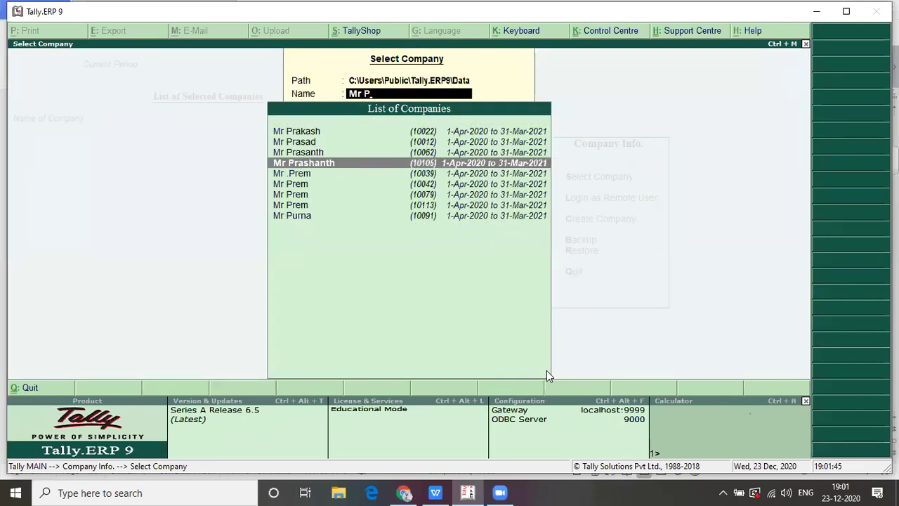
{"action": "key", "text": "Return"}
- Display the Day Book of the loaded company
{"action": "key", "text": "Down"}
{"action": "key", "text": "Down"}
{"action": "key", "text": "Down"}
{"action": "key", "text": "Down"}
{"action": "key", "text": "Down"}
{"action": "key", "text": "Down"}
{"action": "key", "text": "Down"}
{"action": "key", "text": "Down"}
{"action": "key", "text": "Down"}
{"action": "key", "text": "Down"}
{"action": "key", "text": "Return"}
{"action": "key", "text": "Down"}
{"action": "key", "text": "Return"}
- Go through the Day Book entries and open the Deprecation journal voucher to view its debit and credit sides
{"action": "key", "text": "Down"}
{"action": "key", "text": "Down"}
{"action": "key", "text": "Down"}
{"action": "key", "text": "Down"}
{"action": "key", "text": "Down"}
{"action": "key", "text": "Down"}
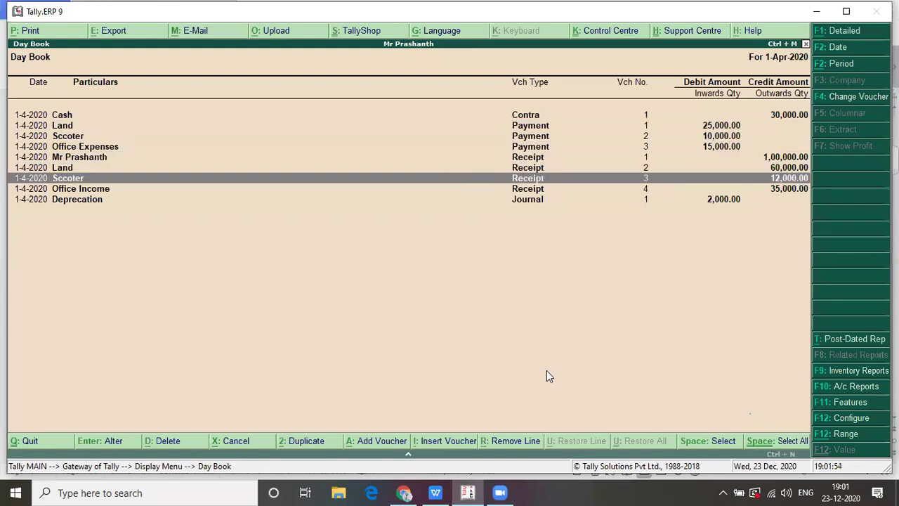
{"action": "key", "text": "Down"}
{"action": "key", "text": "Down"}
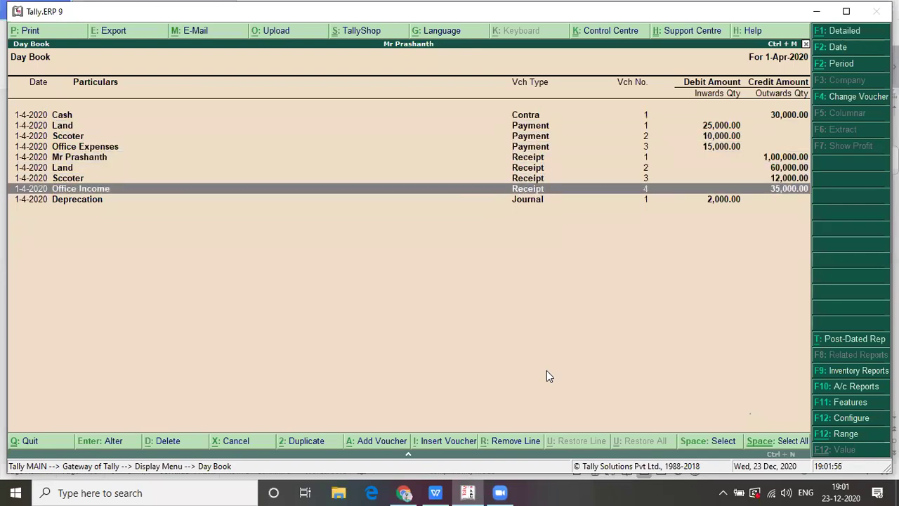
{"action": "key", "text": "Return"}
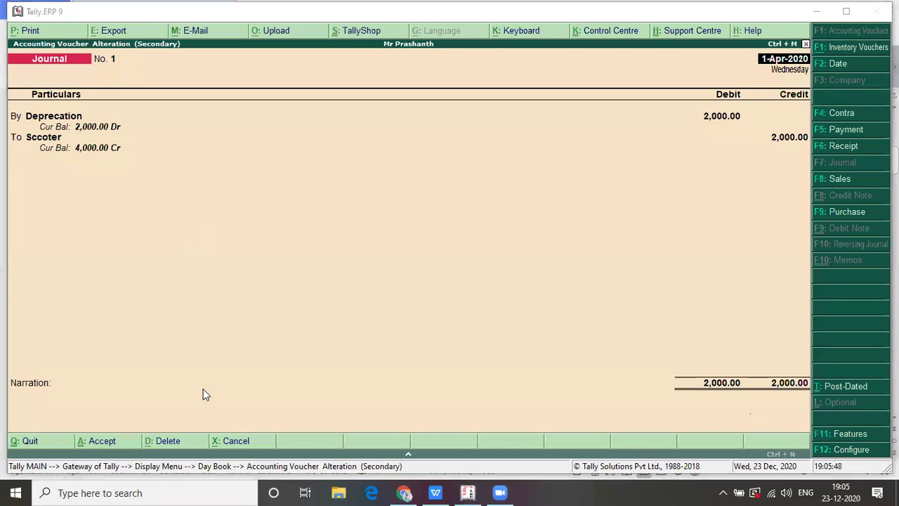
- Switch to the TALLY MATERIAL document in WPS Office and move past Problem 1's results to BANK TO BANK TRANSACTIONS
{"action": "key", "text": "alt+Tab"}
{"action": "key", "text": "Down"}
{"action": "key", "text": "Down"}
{"action": "key", "text": "Down"}
{"action": "key", "text": "Down"}
{"action": "key", "text": "Down"}
{"action": "key", "text": "Down"}
{"action": "key", "text": "Down"}
{"action": "key", "text": "Down"}
{"action": "key", "text": "Down"}
{"action": "key", "text": "Down"}
{"action": "key", "text": "Down"}
{"action": "key", "text": "Down"}
{"action": "key", "text": "Down"}
{"action": "key", "text": "Down"}
{"action": "key", "text": "Down"}
{"action": "key", "text": "Down"}
{"action": "key", "text": "Down"}
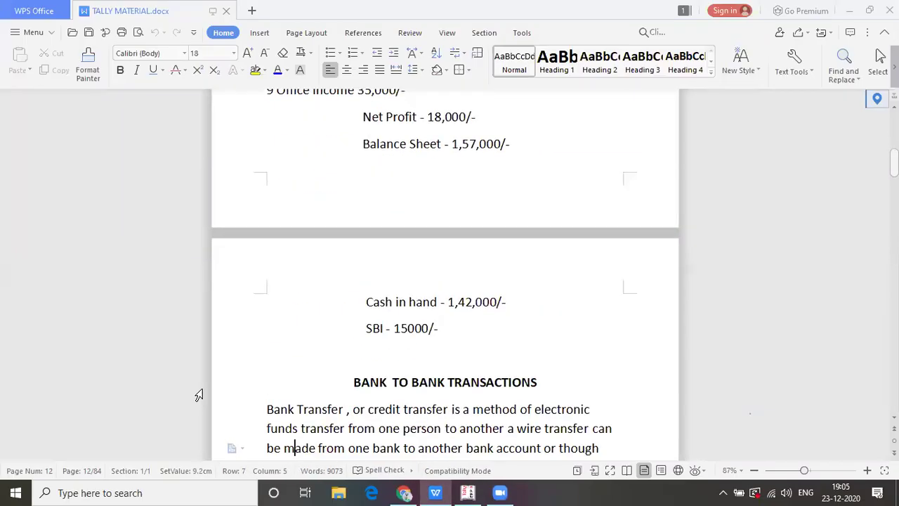
- Look through the bank-to-bank exercise with SBI, HDFC and Bank of India transfers up to the following cash deposit problem
{"action": "key", "text": "Down"}
{"action": "key", "text": "Down"}
{"action": "key", "text": "Down"}
{"action": "key", "text": "Down"}
{"action": "key", "text": "Down"}
{"action": "key", "text": "Down"}
{"action": "key", "text": "Down"}
{"action": "key", "text": "Down"}
{"action": "key", "text": "Down"}
{"action": "key", "text": "Down"}
{"action": "key", "text": "Down"}
{"action": "key", "text": "Down"}
{"action": "key", "text": "Down"}
{"action": "key", "text": "Down"}
{"action": "key", "text": "Down"}
{"action": "key", "text": "Down"}
{"action": "key", "text": "Down"}
{"action": "key", "text": "Down"}
{"action": "key", "text": "Down"}
{"action": "key", "text": "Down"}
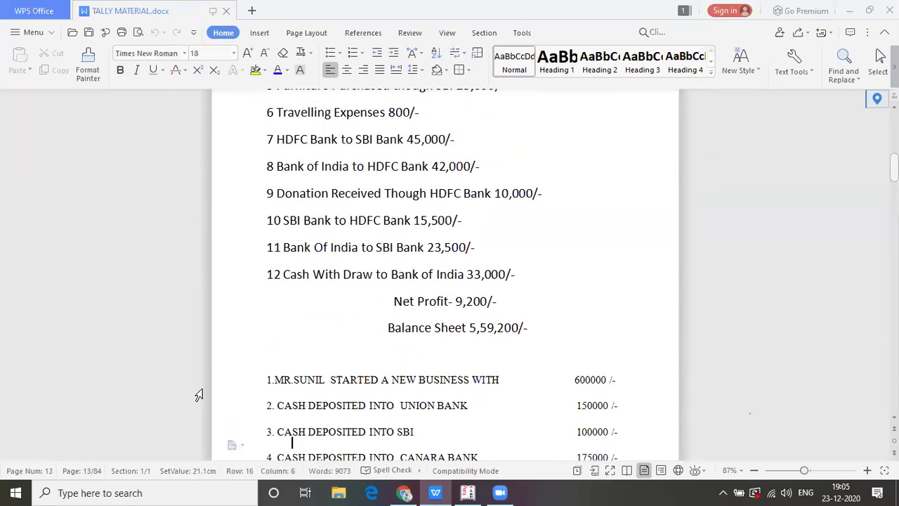
- Read on past the cash deposit problem to the introduction of the BANK CHEQUE ENTRIES section
{"action": "key", "text": "Down"}
{"action": "key", "text": "Down"}
{"action": "key", "text": "Down"}
{"action": "key", "text": "Down"}
{"action": "key", "text": "Down"}
{"action": "key", "text": "Down"}
{"action": "key", "text": "Down"}
{"action": "key", "text": "Down"}
{"action": "key", "text": "Down"}
{"action": "key", "text": "Down"}
{"action": "key", "text": "Down"}
{"action": "key", "text": "Down"}
{"action": "key", "text": "Down"}
{"action": "key", "text": "Down"}
{"action": "key", "text": "Down"}
{"action": "key", "text": "Down"}
{"action": "key", "text": "Down"}
{"action": "key", "text": "Down"}
{"action": "key", "text": "Down"}
{"action": "key", "text": "Down"}
{"action": "key", "text": "Down"}
{"action": "key", "text": "Down"}
{"action": "key", "text": "Down"}
{"action": "key", "text": "Down"}
{"action": "key", "text": "Down"}
{"action": "key", "text": "Down"}
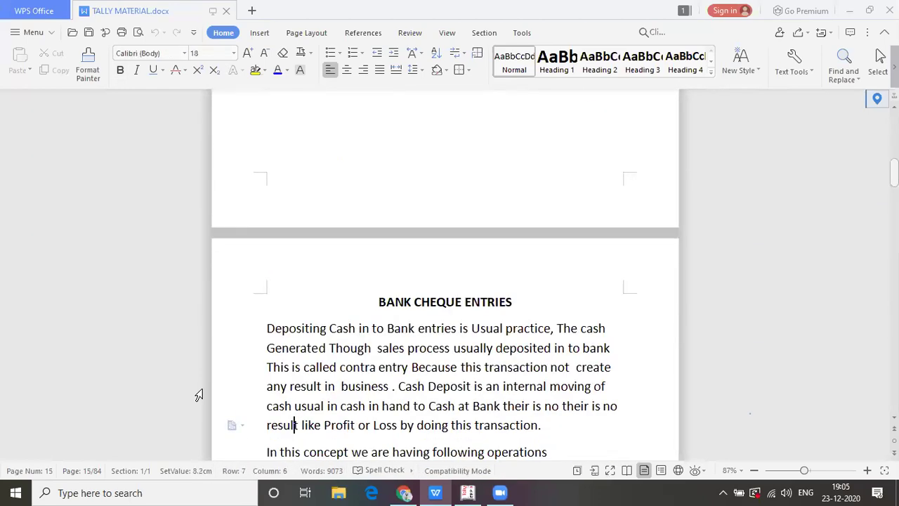
- Look through the bank cheque exercise with its KVB and Bank of India deposits, cheque payments and cheque receipts
{"action": "key", "text": "Down"}
{"action": "key", "text": "Down"}
{"action": "key", "text": "Down"}
{"action": "key", "text": "Down"}
{"action": "key", "text": "Down"}
{"action": "key", "text": "Down"}
{"action": "key", "text": "Down"}
{"action": "key", "text": "Down"}
{"action": "key", "text": "Down"}
{"action": "key", "text": "Down"}
{"action": "key", "text": "Down"}
{"action": "key", "text": "Down"}
{"action": "key", "text": "Down"}
{"action": "key", "text": "Down"}
{"action": "key", "text": "Down"}
{"action": "key", "text": "Down"}
{"action": "key", "text": "Down"}
{"action": "key", "text": "Down"}
{"action": "key", "text": "Down"}
{"action": "key", "text": "Down"}
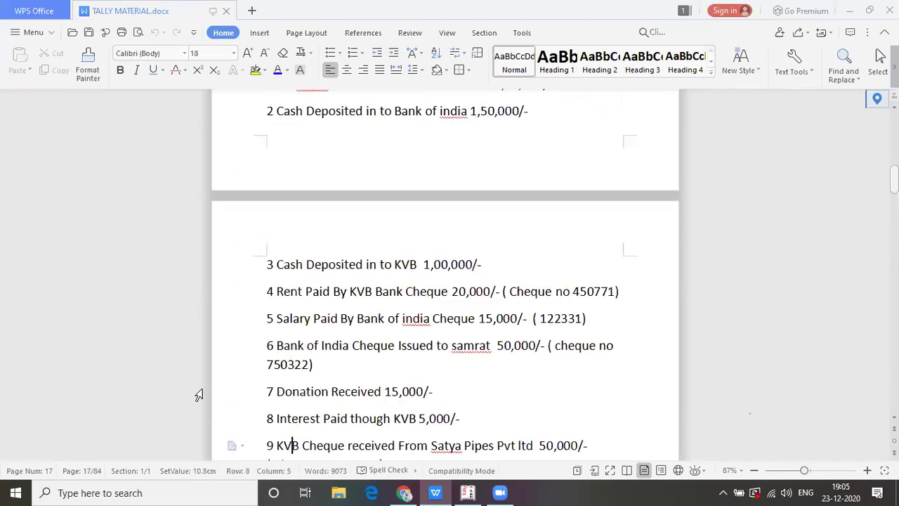
- Continue to the credit purchase and sales concept under SUNDRY CREDITOR and examine the transactions of its Problem 1
{"action": "key", "text": "Down"}
{"action": "key", "text": "Down"}
{"action": "key", "text": "Down"}
{"action": "key", "text": "Down"}
{"action": "key", "text": "Down"}
{"action": "key", "text": "Down"}
{"action": "key", "text": "Down"}
{"action": "key", "text": "Down"}
{"action": "key", "text": "Down"}
{"action": "key", "text": "Down"}
{"action": "key", "text": "Down"}
{"action": "key", "text": "Down"}
{"action": "key", "text": "Down"}
{"action": "key", "text": "Down"}
{"action": "key", "text": "Down"}
{"action": "key", "text": "Down"}
{"action": "key", "text": "Down"}
{"action": "key", "text": "Down"}
{"action": "key", "text": "Down"}
{"action": "key", "text": "Down"}
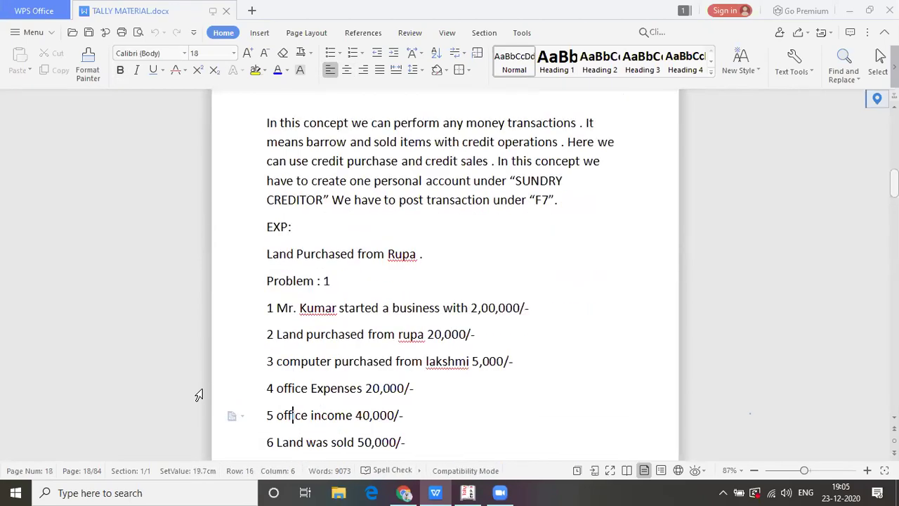
- Go through the rest of the credit transaction problems up to the PARTNERSHIP section
{"action": "key", "text": "Down"}
{"action": "key", "text": "Down"}
{"action": "key", "text": "Down"}
{"action": "key", "text": "Down"}
{"action": "key", "text": "Down"}
{"action": "key", "text": "Down"}
{"action": "key", "text": "Down"}
{"action": "key", "text": "Down"}
{"action": "key", "text": "Down"}
{"action": "key", "text": "Down"}
{"action": "key", "text": "Down"}
{"action": "key", "text": "Down"}
{"action": "key", "text": "Down"}
{"action": "key", "text": "Down"}
{"action": "key", "text": "Down"}
{"action": "key", "text": "Down"}
{"action": "key", "text": "Down"}
{"action": "key", "text": "Down"}
{"action": "key", "text": "Down"}
{"action": "key", "text": "Down"}
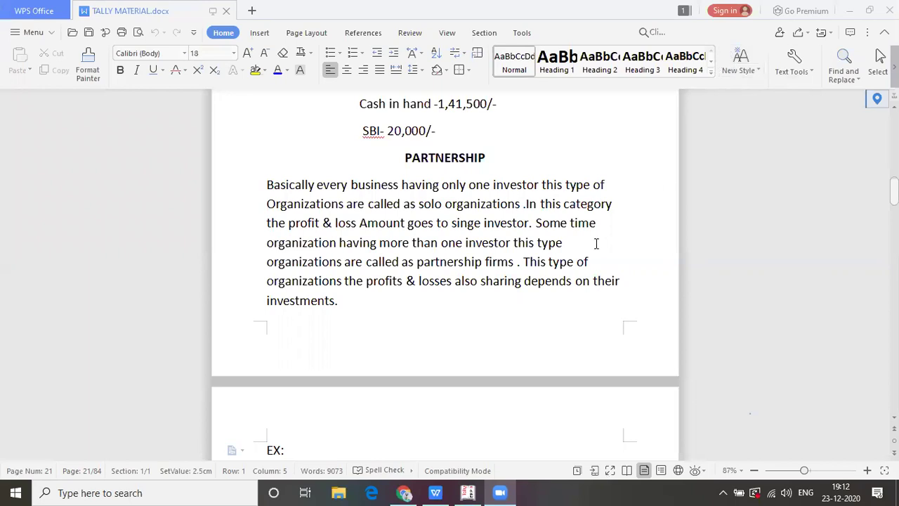
- Examine the partnership example with its 50% profit shares and the transactions of the partnership Problem 1
{"action": "left_click", "coordinate": [516, 414]}
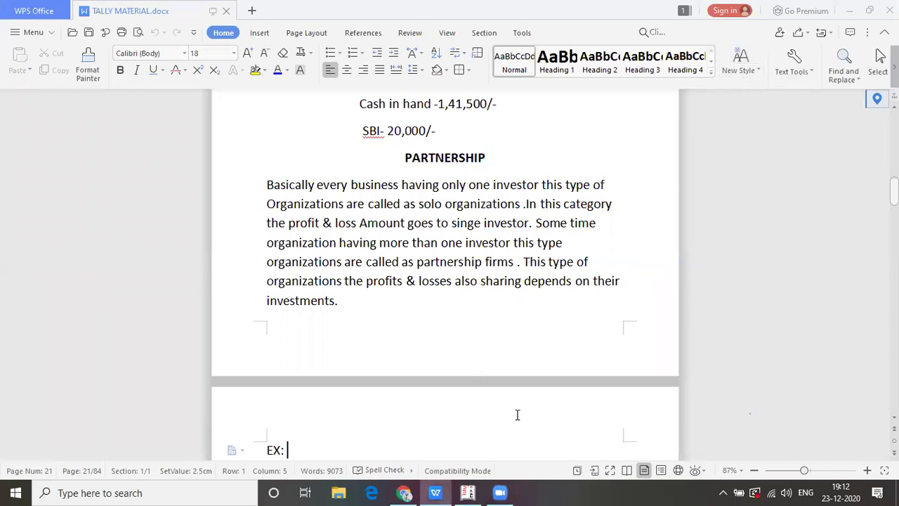
{"action": "key", "text": "Down"}
{"action": "key", "text": "Down"}
{"action": "key", "text": "Down"}
{"action": "key", "text": "Down"}
{"action": "key", "text": "Down"}
{"action": "key", "text": "Down"}
{"action": "key", "text": "Down"}
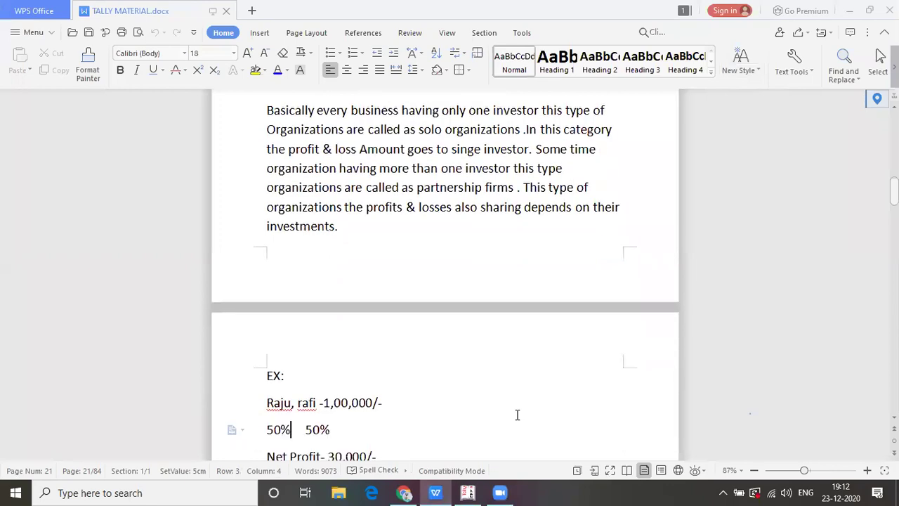
{"action": "key", "text": "Down"}
{"action": "key", "text": "Down"}
{"action": "key", "text": "Down"}
{"action": "key", "text": "Down"}
{"action": "key", "text": "Down"}
{"action": "key", "text": "Down"}
{"action": "key", "text": "Down"}
{"action": "key", "text": "Down"}
{"action": "key", "text": "Down"}
{"action": "key", "text": "Down"}
{"action": "key", "text": "Down"}
{"action": "key", "text": "Down"}
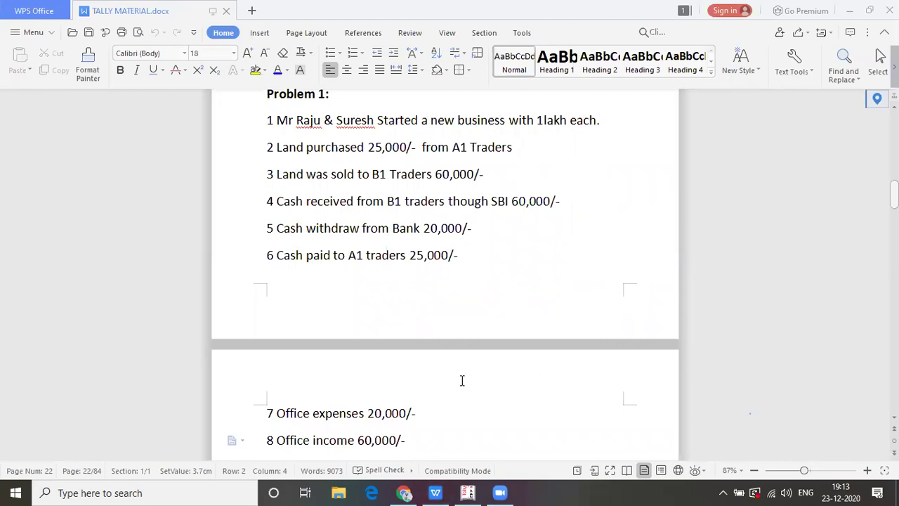
- Go through the rest of the partnership Problem 1 and the pages that follow, up to the MULTY CURRENCEY section
{"action": "left_click", "coordinate": [634, 266]}
{"action": "key", "text": "Down"}
{"action": "key", "text": "Down"}
{"action": "key", "text": "Down"}
{"action": "key", "text": "Down"}
{"action": "key", "text": "Down"}
{"action": "key", "text": "Down"}
{"action": "key", "text": "Down"}
{"action": "key", "text": "Down"}
{"action": "key", "text": "Down"}
{"action": "key", "text": "Down"}
{"action": "key", "text": "Down"}
{"action": "key", "text": "Down"}
{"action": "key", "text": "Down"}
{"action": "key", "text": "Down"}
{"action": "key", "text": "Down"}
{"action": "key", "text": "Down"}
{"action": "key", "text": "Down"}
{"action": "key", "text": "Down"}
{"action": "key", "text": "Down"}
{"action": "key", "text": "Down"}
{"action": "key", "text": "Down"}
{"action": "key", "text": "Down"}
{"action": "key", "text": "Down"}
{"action": "key", "text": "Down"}
{"action": "key", "text": "Down"}
{"action": "key", "text": "Down"}
{"action": "key", "text": "Down"}
{"action": "key", "text": "Down"}
{"action": "key", "text": "Down"}
{"action": "key", "text": "Down"}
{"action": "key", "text": "Down"}
{"action": "key", "text": "Down"}
{"action": "key", "text": "Down"}
{"action": "key", "text": "Down"}
{"action": "key", "text": "Down"}
{"action": "key", "text": "Down"}
{"action": "key", "text": "Down"}
{"action": "key", "text": "Down"}
{"action": "key", "text": "Down"}
{"action": "key", "text": "Down"}
{"action": "key", "text": "Down"}
{"action": "key", "text": "Down"}
{"action": "key", "text": "Down"}
{"action": "key", "text": "Down"}
{"action": "key", "text": "Down"}
{"action": "key", "text": "Down"}
{"action": "key", "text": "Down"}
{"action": "key", "text": "Down"}
{"action": "key", "text": "Down"}
{"action": "key", "text": "Down"}
{"action": "key", "text": "Down"}
{"action": "key", "text": "Down"}
{"action": "key", "text": "Down"}
{"action": "key", "text": "Down"}
{"action": "key", "text": "Down"}
{"action": "key", "text": "Down"}
{"action": "key", "text": "Down"}
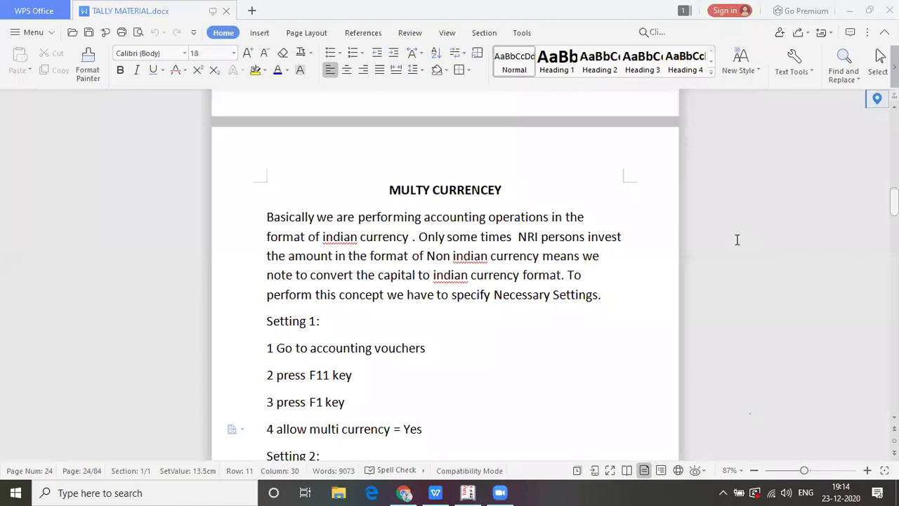
- Read the multi-currency Setting 1 and Setting 2 instructions for allowing multiple currencies and creating the dollar currency
{"action": "left_click", "coordinate": [490, 359]}
{"action": "key", "text": "Down"}
{"action": "key", "text": "Down"}
{"action": "key", "text": "Down"}
{"action": "key", "text": "Down"}
{"action": "key", "text": "Down"}
{"action": "key", "text": "Down"}
{"action": "key", "text": "Down"}
{"action": "key", "text": "Down"}
{"action": "key", "text": "Down"}
{"action": "key", "text": "Down"}
{"action": "key", "text": "Down"}
{"action": "key", "text": "Down"}
{"action": "key", "text": "Down"}
{"action": "key", "text": "Down"}
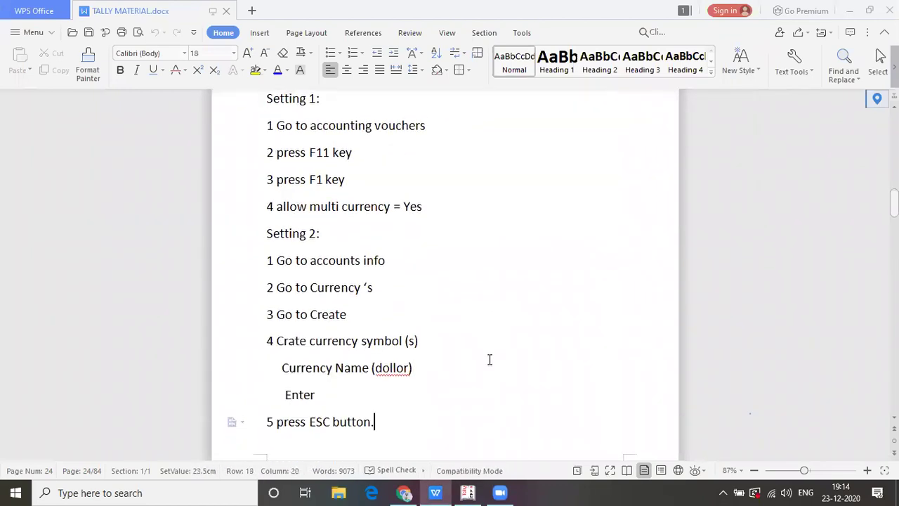
- Examine the multi-currency Problem 1 with its dollar investment, exchange rate and purchase transactions
{"action": "key", "text": "Down"}
{"action": "key", "text": "Down"}
{"action": "key", "text": "Down"}
{"action": "key", "text": "Down"}
{"action": "key", "text": "Down"}
{"action": "key", "text": "Up"}
{"action": "key", "text": "Up"}
{"action": "key", "text": "Up"}
{"action": "key", "text": "Up"}
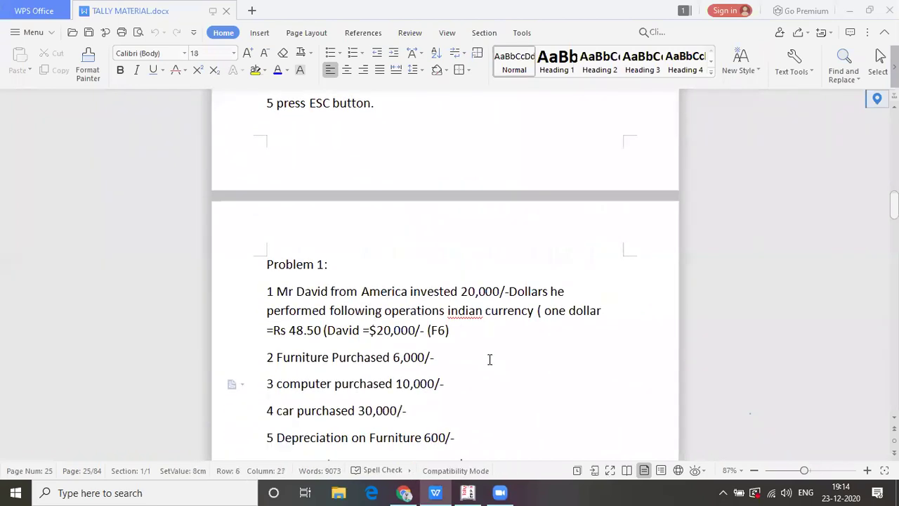
{"action": "key", "text": "Up"}
{"action": "key", "text": "Up"}
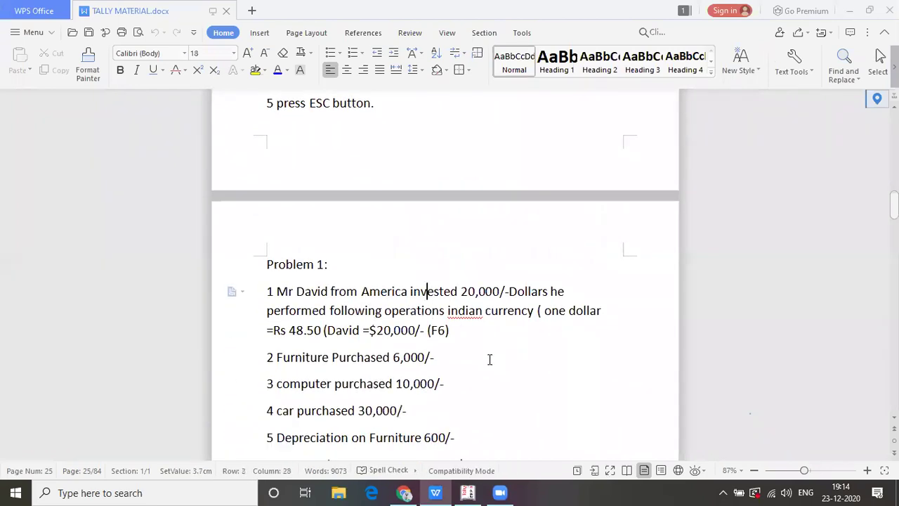
- Return to the multi-currency settings and review the steps of Setting 1 and Setting 2 again
{"action": "key", "text": "Up"}
{"action": "key", "text": "Up"}
{"action": "key", "text": "Up"}
{"action": "key", "text": "Up"}
{"action": "key", "text": "Up"}
{"action": "key", "text": "Up"}
{"action": "key", "text": "Up"}
{"action": "key", "text": "Up"}
{"action": "key", "text": "Up"}
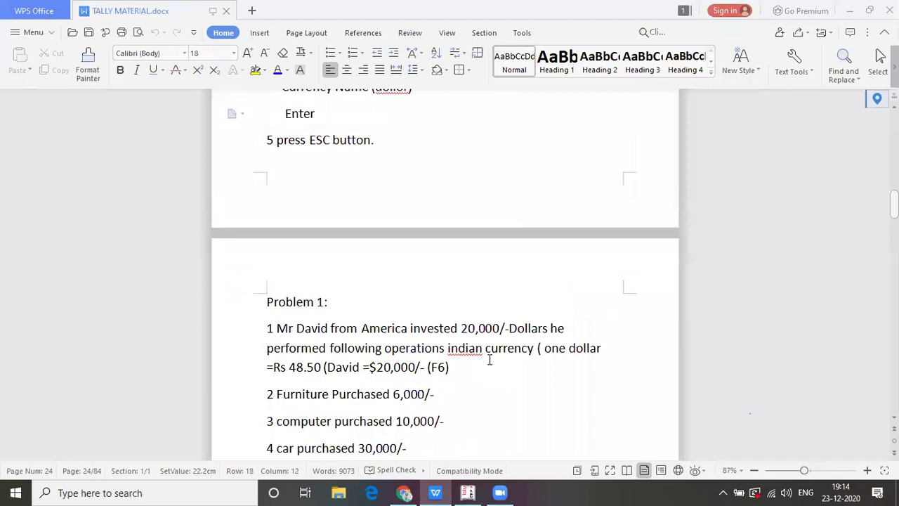
{"action": "key", "text": "Up"}
{"action": "key", "text": "Up"}
{"action": "key", "text": "Up"}
{"action": "key", "text": "Up"}
{"action": "key", "text": "Up"}
{"action": "key", "text": "Up"}
{"action": "key", "text": "Up"}
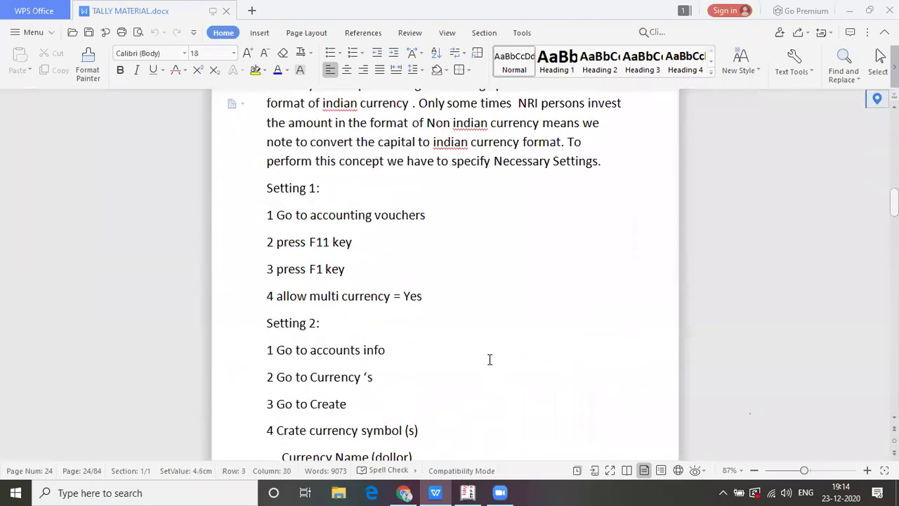
{"action": "key", "text": "Down"}
{"action": "key", "text": "Down"}
{"action": "key", "text": "Down"}
{"action": "key", "text": "Down"}
{"action": "key", "text": "Down"}
{"action": "key", "text": "Down"}
{"action": "key", "text": "Down"}
{"action": "key", "text": "Down"}
{"action": "key", "text": "Down"}
{"action": "key", "text": "Down"}
{"action": "key", "text": "Down"}
{"action": "key", "text": "Down"}
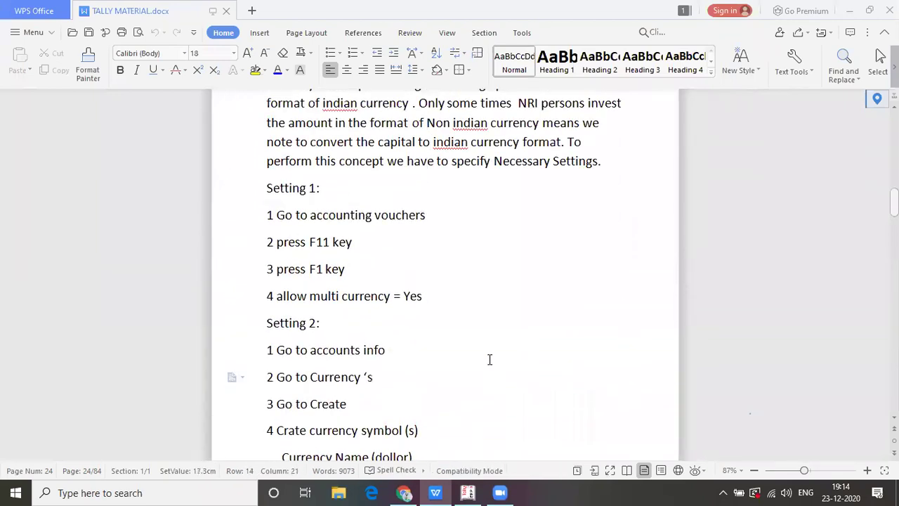
{"action": "key", "text": "Up"}
{"action": "key", "text": "Up"}
{"action": "key", "text": "Up"}
{"action": "key", "text": "Up"}
{"action": "key", "text": "Up"}
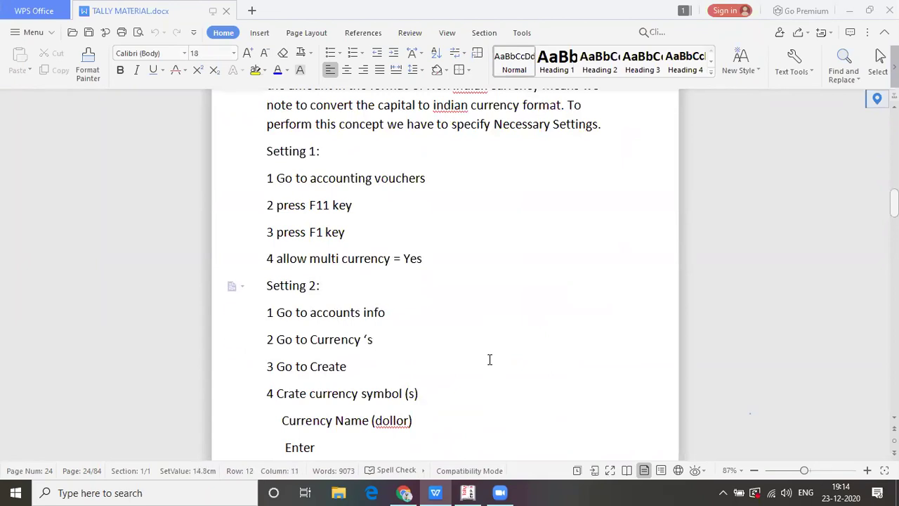
{"action": "key", "text": "Up"}
{"action": "key", "text": "Up"}
{"action": "key", "text": "Down"}
{"action": "key", "text": "Down"}
{"action": "key", "text": "Down"}
- Switch to Tally.ERP 9 and leave the Journal voucher and Day Book to return to the Gateway of Tally
{"action": "key", "text": "alt+Tab"}
{"action": "key", "text": "alt+Tab"}
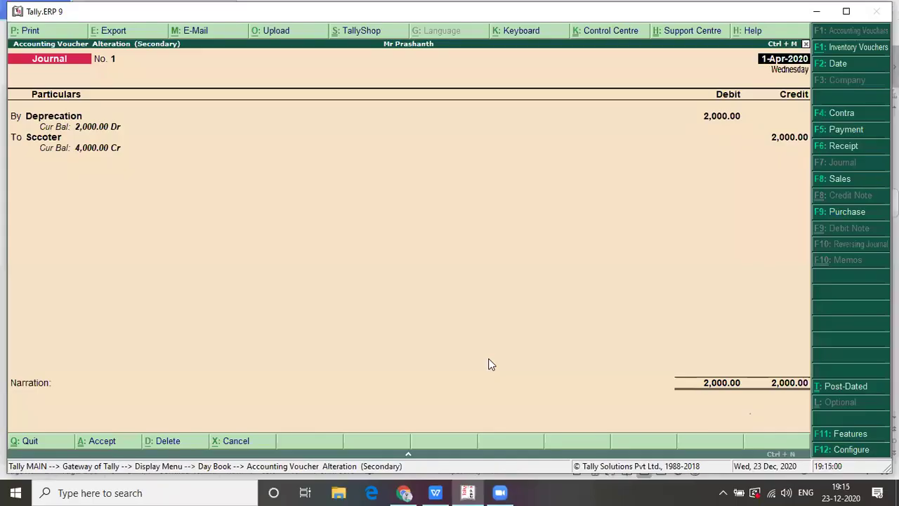
{"action": "key", "text": "Escape"}
{"action": "key", "text": "Return"}
{"action": "key", "text": "Escape"}
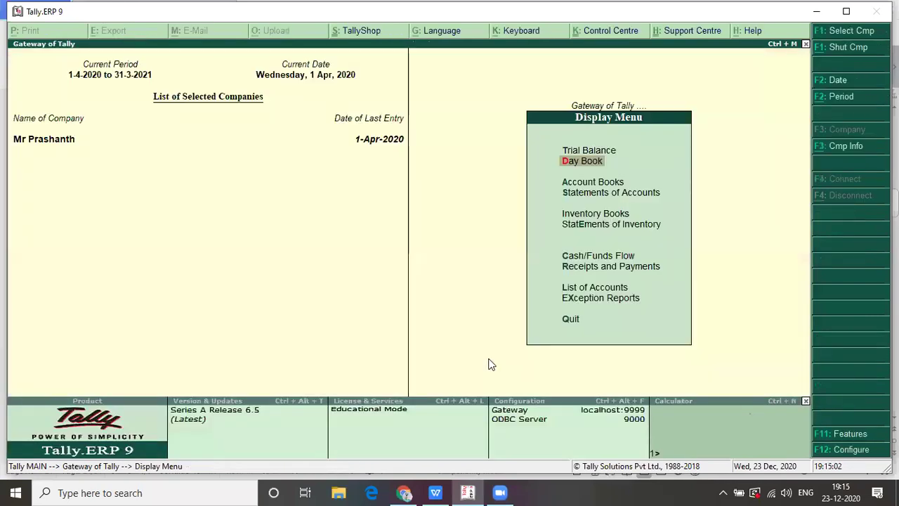
{"action": "key", "text": "Escape"}
{"action": "key", "text": "Up"}
{"action": "key", "text": "Up"}
{"action": "key", "text": "Up"}
{"action": "key", "text": "Up"}
{"action": "key", "text": "Up"}
{"action": "key", "text": "Up"}
{"action": "key", "text": "Up"}
{"action": "key", "text": "Up"}
{"action": "key", "text": "Up"}
{"action": "key", "text": "Up"}
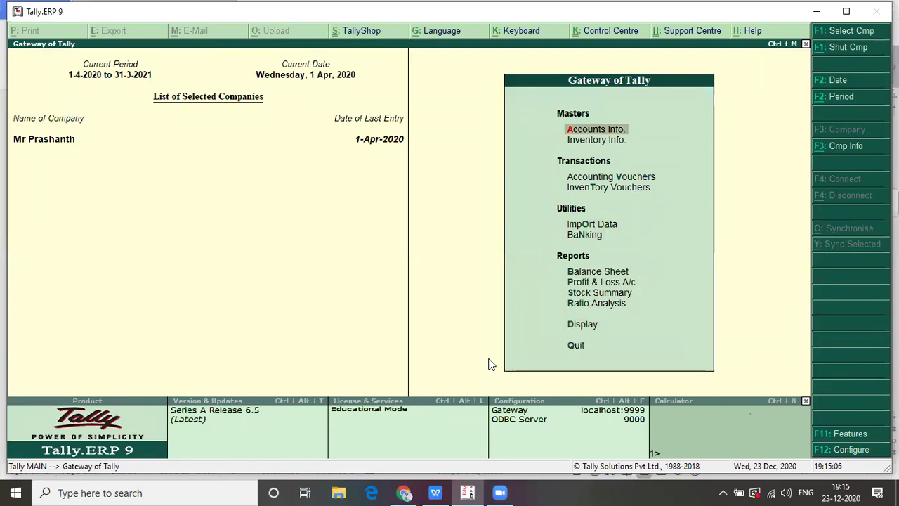
- Shut the currently loaded company
{"action": "key", "text": "Return"}
{"action": "key", "text": "Down"}
{"action": "key", "text": "Down"}
{"action": "key", "text": "Up"}
{"action": "key", "text": "Up"}
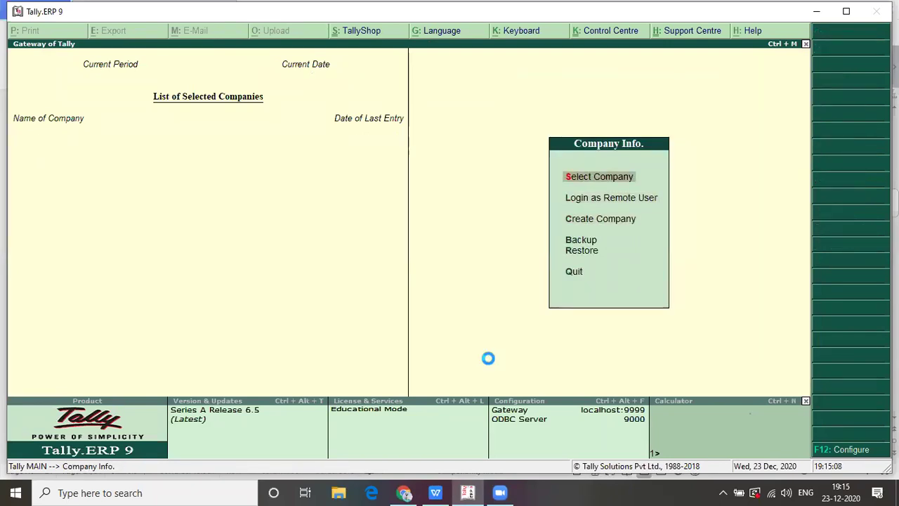
- Load the third company whose name matches the investor in the multi-currency Problem 1
{"action": "key", "text": "Return"}
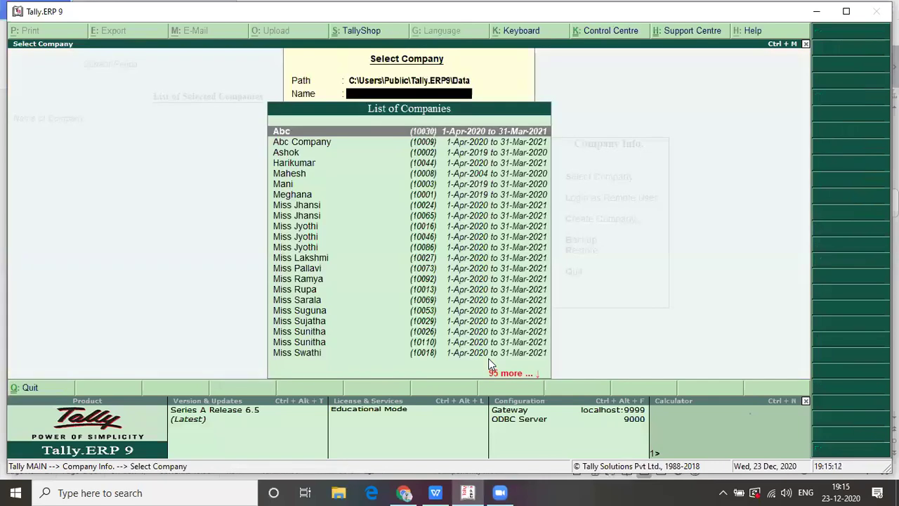
{"action": "type", "text": "Mr Dav"}
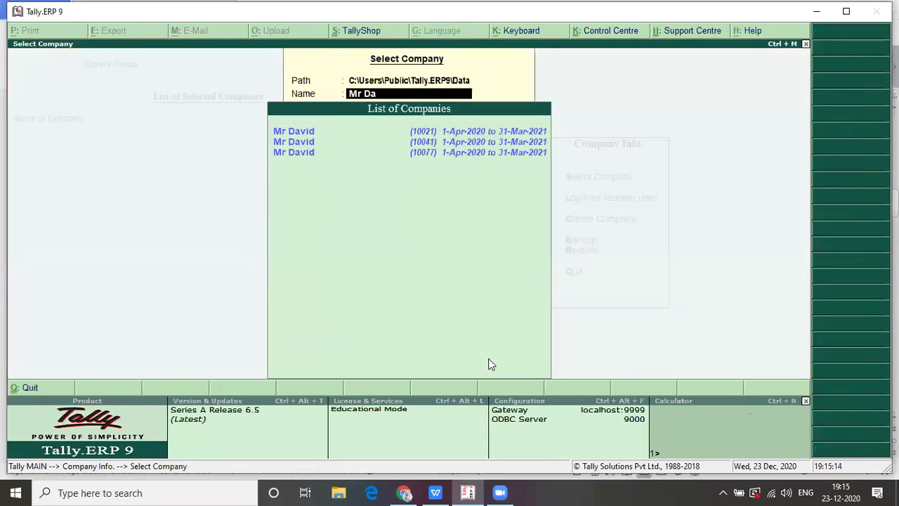
{"action": "key", "text": "Down"}
{"action": "key", "text": "Down"}
{"action": "key", "text": "Down"}
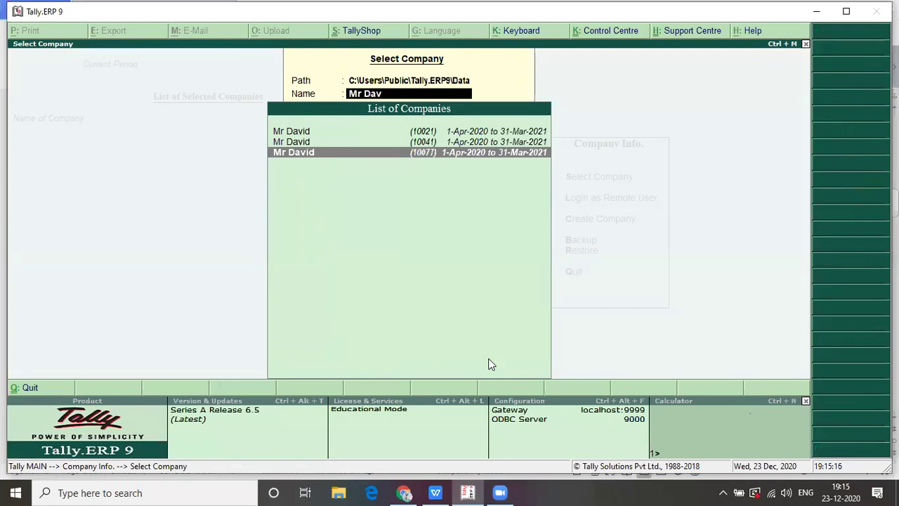
{"action": "key", "text": "Return"}
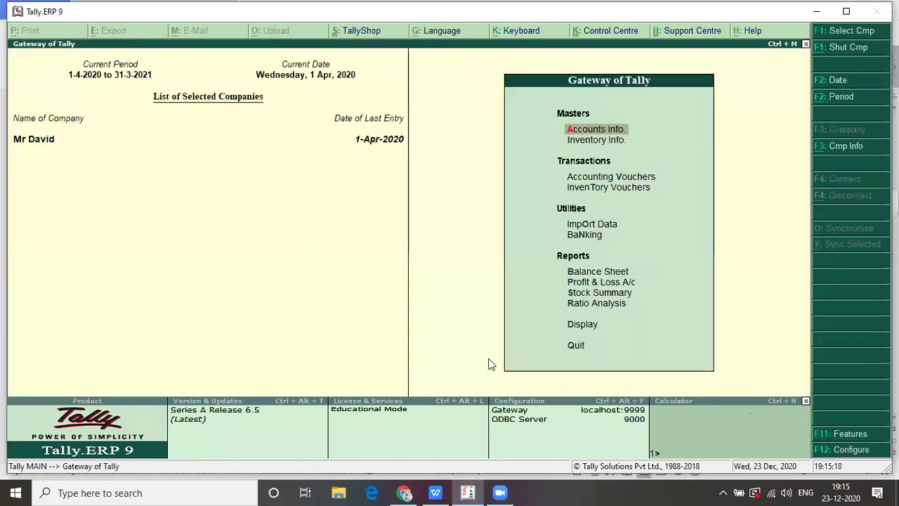
- Open the Day Book of the loaded company from the Display Menu
{"action": "key", "text": "Down"}
{"action": "key", "text": "Down"}
{"action": "key", "text": "Down"}
{"action": "key", "text": "Down"}
{"action": "key", "text": "Down"}
{"action": "key", "text": "Down"}
{"action": "key", "text": "Down"}
{"action": "key", "text": "Down"}
{"action": "key", "text": "Down"}
{"action": "key", "text": "Down"}
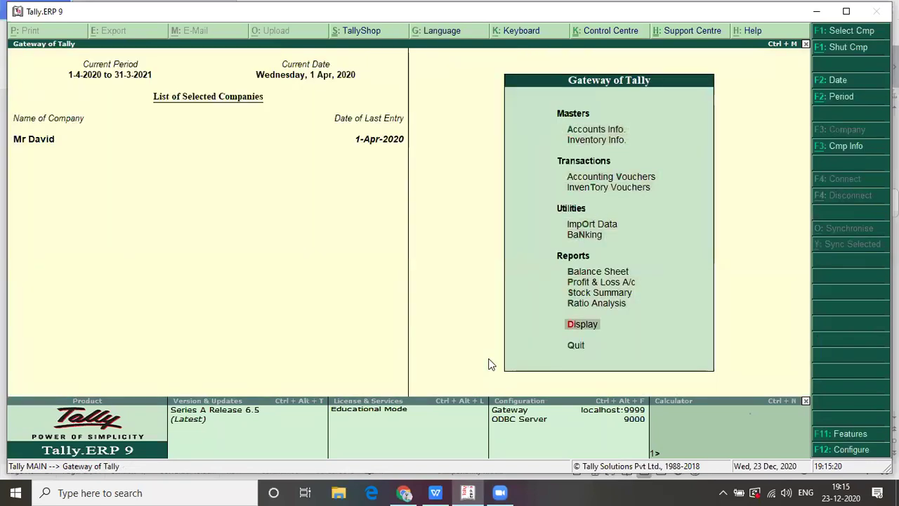
{"action": "key", "text": "Return"}
{"action": "key", "text": "Down"}
{"action": "key", "text": "Return"}
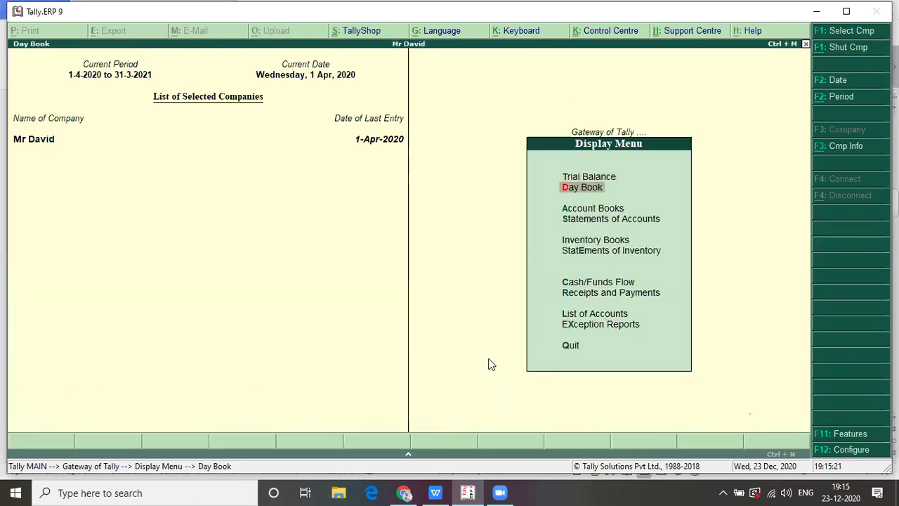
- Open Receipt voucher No. 1, the investor's capital entry, from the Day Book
{"action": "key", "text": "Down"}
{"action": "key", "text": "Down"}
{"action": "key", "text": "Down"}
{"action": "key", "text": "Down"}
{"action": "key", "text": "Down"}
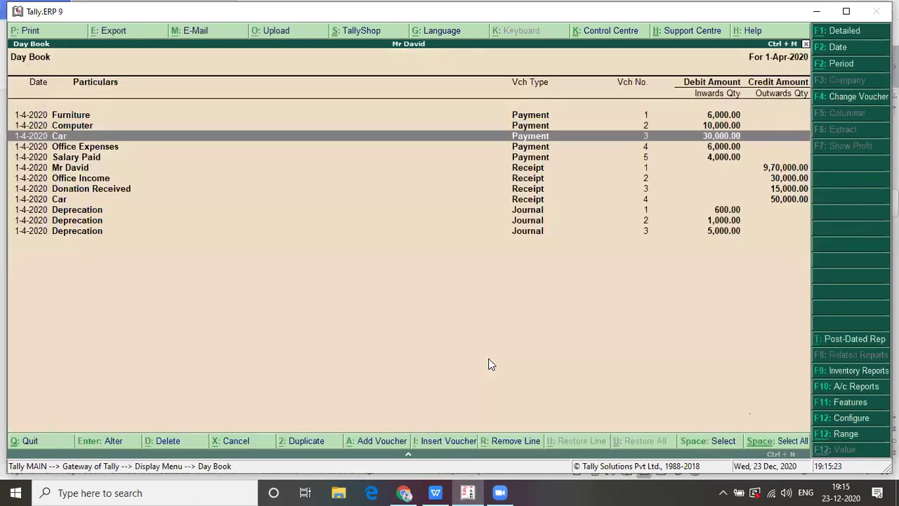
{"action": "key", "text": "Return"}
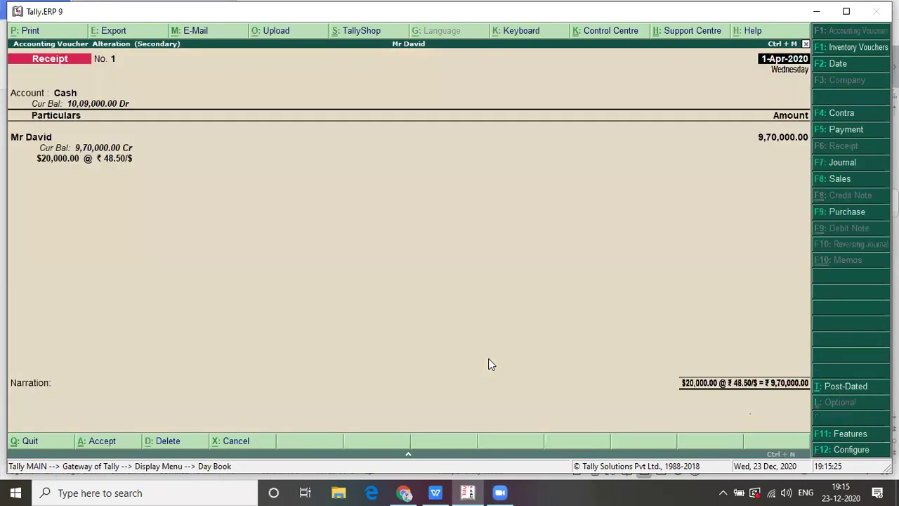
- Switch to the TALLY MATERIAL.docx document in WPS Office and review the multi-currency settings and Problem 1's dollar investment and exchange rate
{"action": "key", "text": "alt+Tab"}
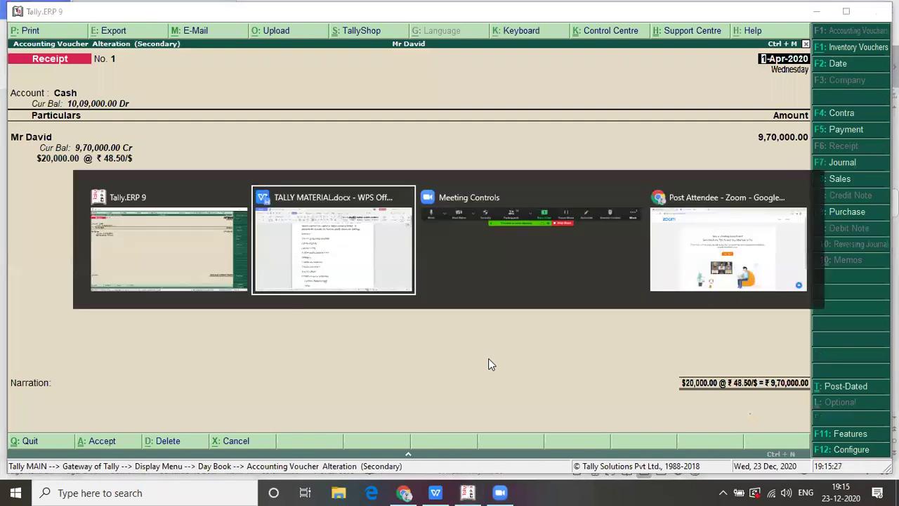
{"action": "key", "text": "Up"}
{"action": "key", "text": "Down"}
{"action": "key", "text": "Down"}
{"action": "key", "text": "Down"}
{"action": "key", "text": "Down"}
{"action": "key", "text": "Down"}
{"action": "key", "text": "Down"}
{"action": "key", "text": "Down"}
{"action": "key", "text": "Down"}
{"action": "key", "text": "Down"}
{"action": "key", "text": "Down"}
{"action": "key", "text": "Down"}
{"action": "key", "text": "Down"}
{"action": "key", "text": "Down"}
{"action": "key", "text": "Down"}
{"action": "key", "text": "Down"}
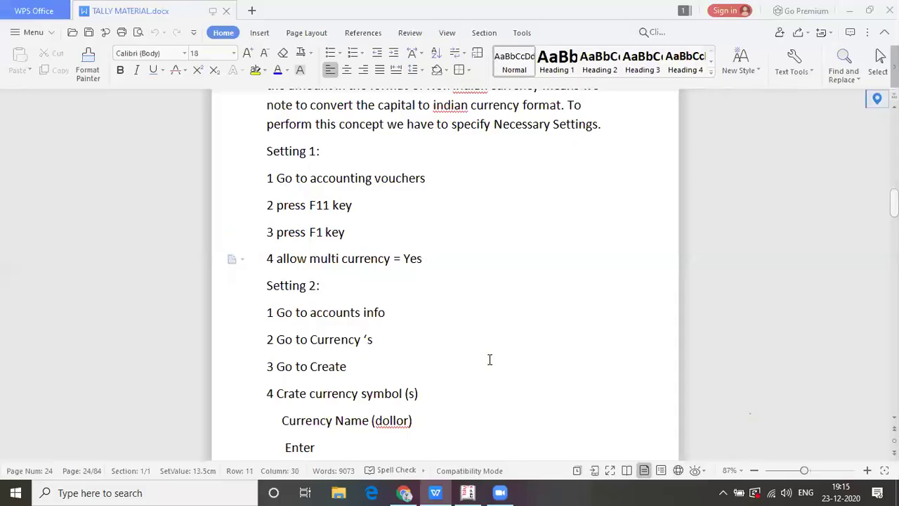
{"action": "key", "text": "Down"}
{"action": "key", "text": "Down"}
{"action": "key", "text": "Down"}
{"action": "key", "text": "Down"}
{"action": "key", "text": "Up"}
{"action": "key", "text": "Up"}
{"action": "key", "text": "Up"}
{"action": "key", "text": "Up"}
{"action": "key", "text": "Up"}
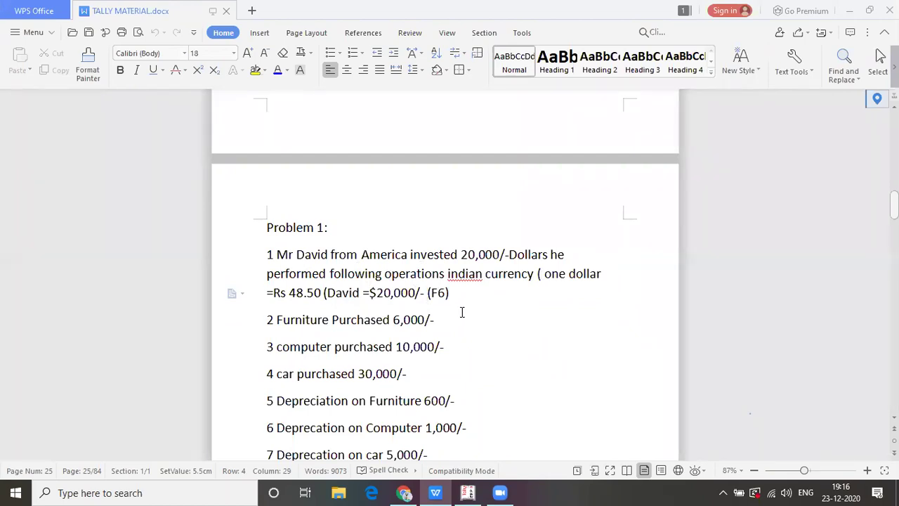
- Switch back to Tally.ERP 9 and advance through the open Receipt voucher to the amount of the investor's capital entry
{"action": "key", "text": "alt+Tab"}
{"action": "key", "text": "alt+Tab"}
{"action": "key", "text": "alt+Tab"}
{"action": "key", "text": "alt+Tab"}
{"action": "key", "text": "alt+Tab"}
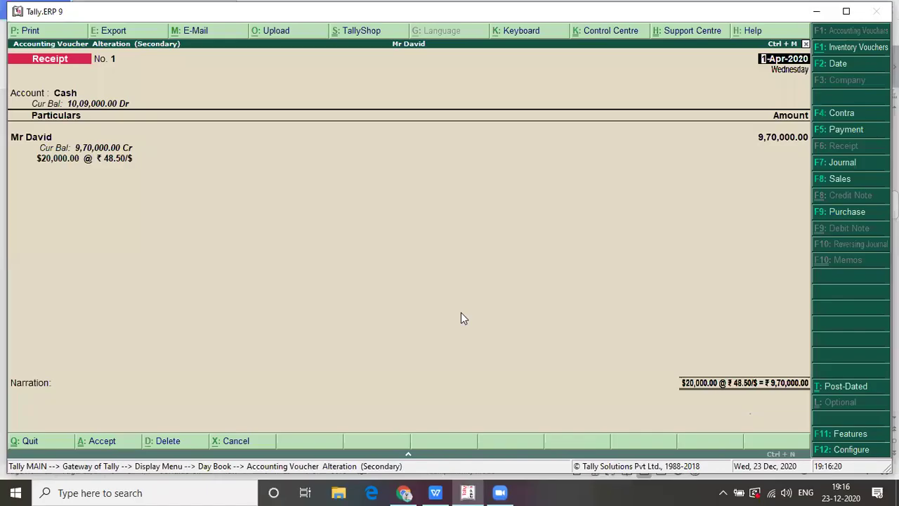
{"action": "key", "text": "Return"}
{"action": "key", "text": "Return"}
{"action": "key", "text": "Return"}
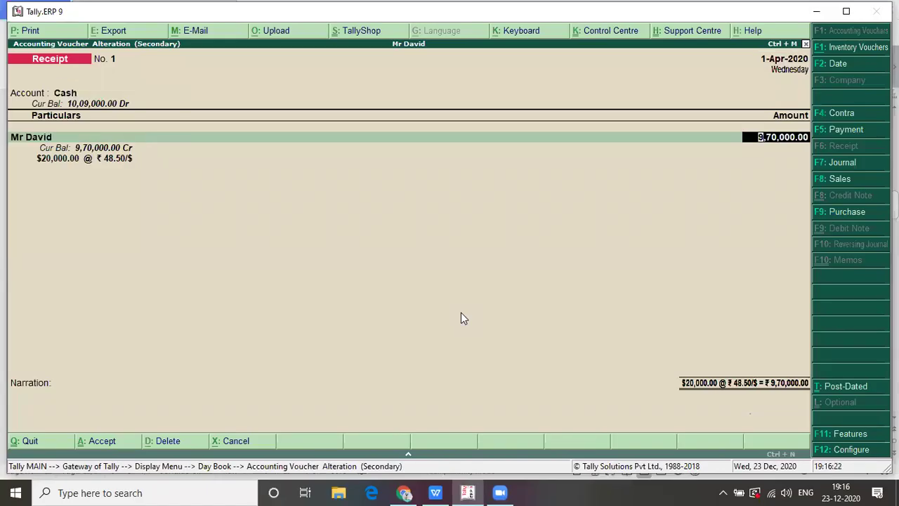